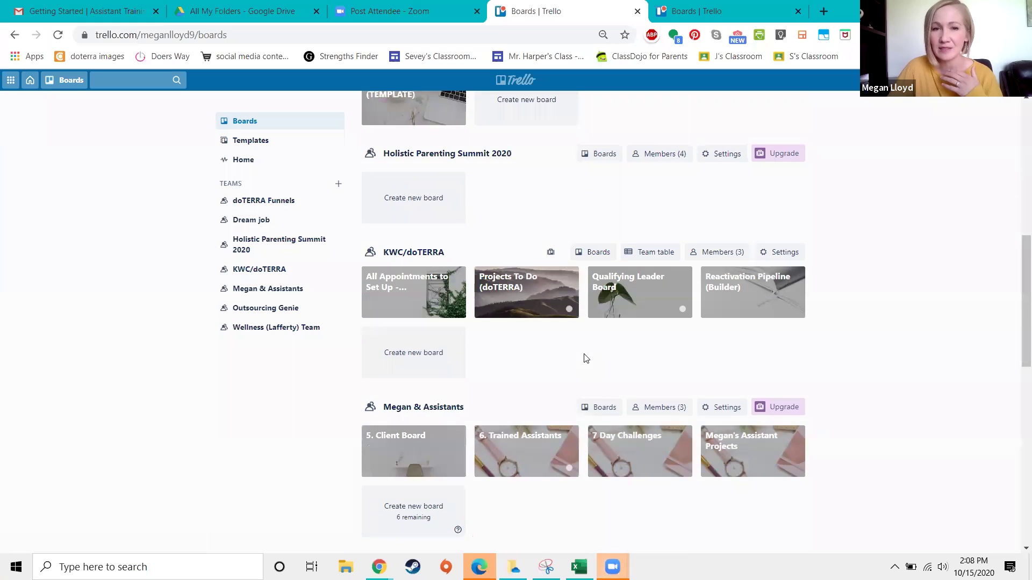
Open the Prospect Funnel (TEMPLATE) board from the Outsourcing Genie team's boards
scroll(590, 346, "down", 3)
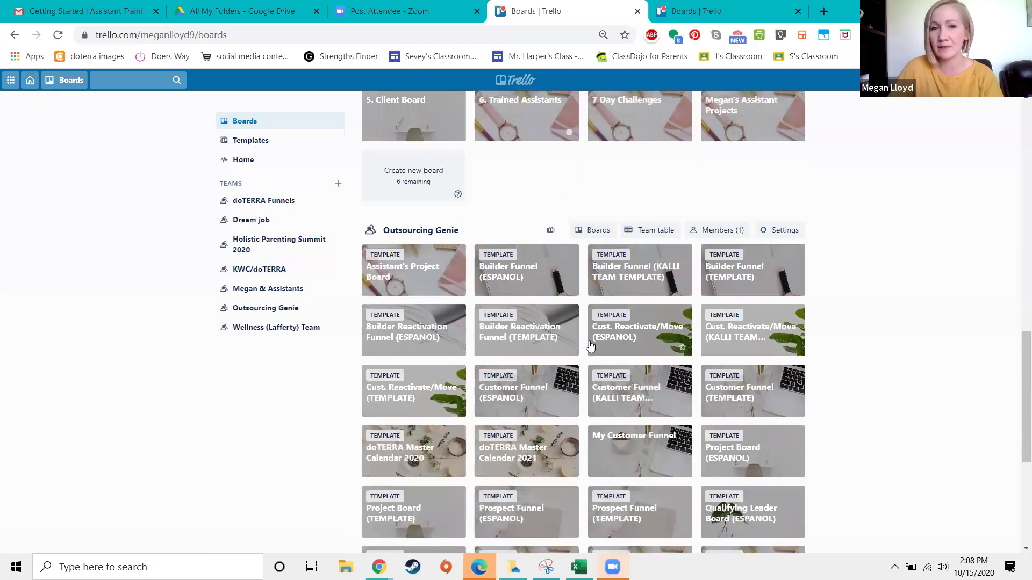
scroll(656, 374, "down", 2)
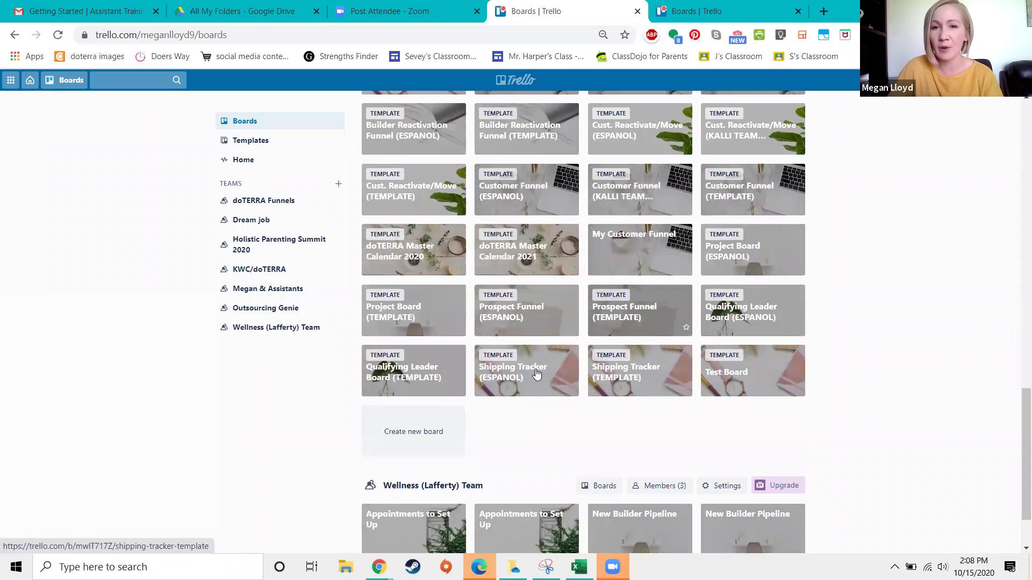
left_click(656, 319)
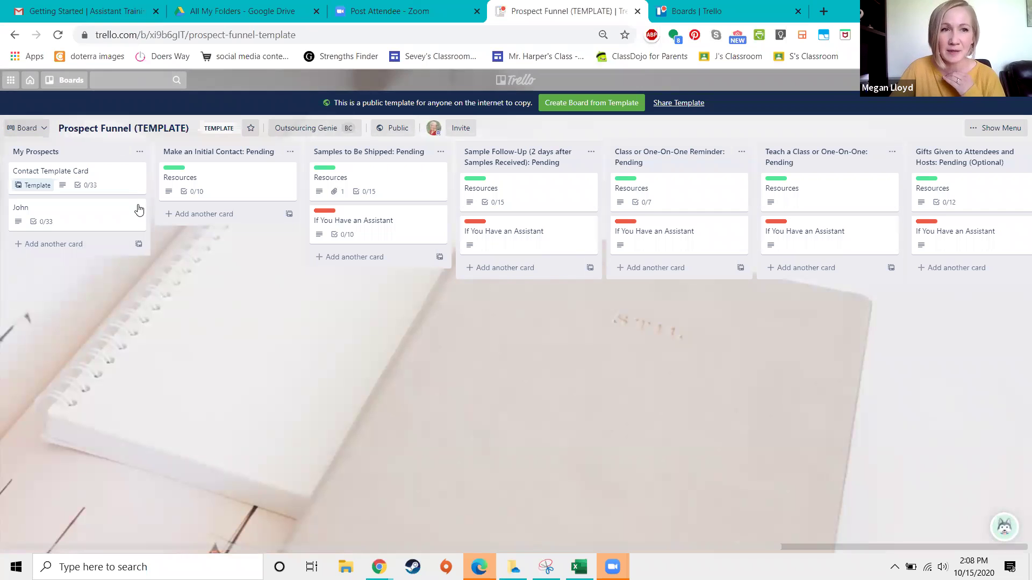
Remove the existing contact card below the Contact Template Card in the My Prospects list
left_click(139, 208)
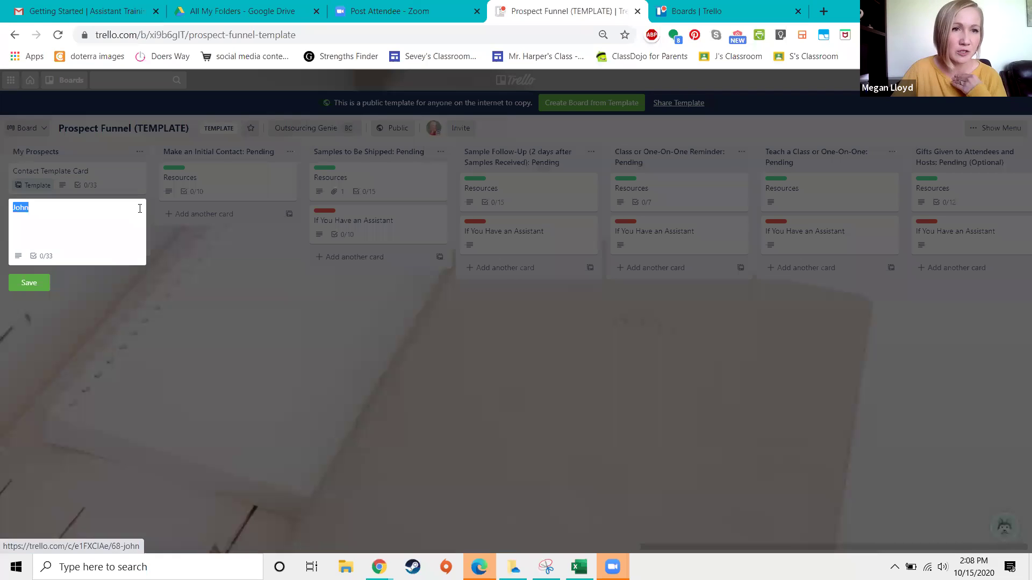
left_click(258, 329)
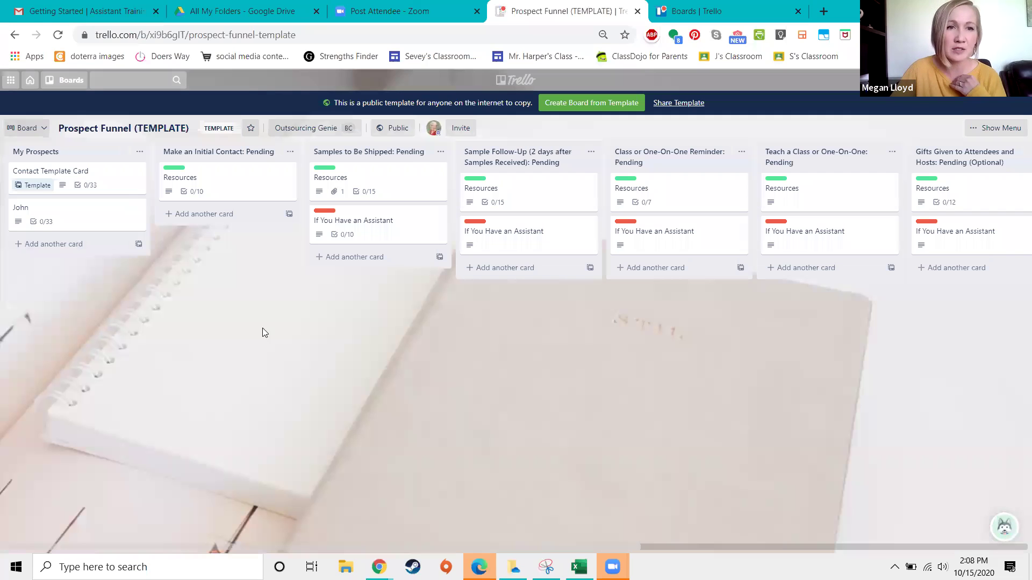
left_click(139, 212)
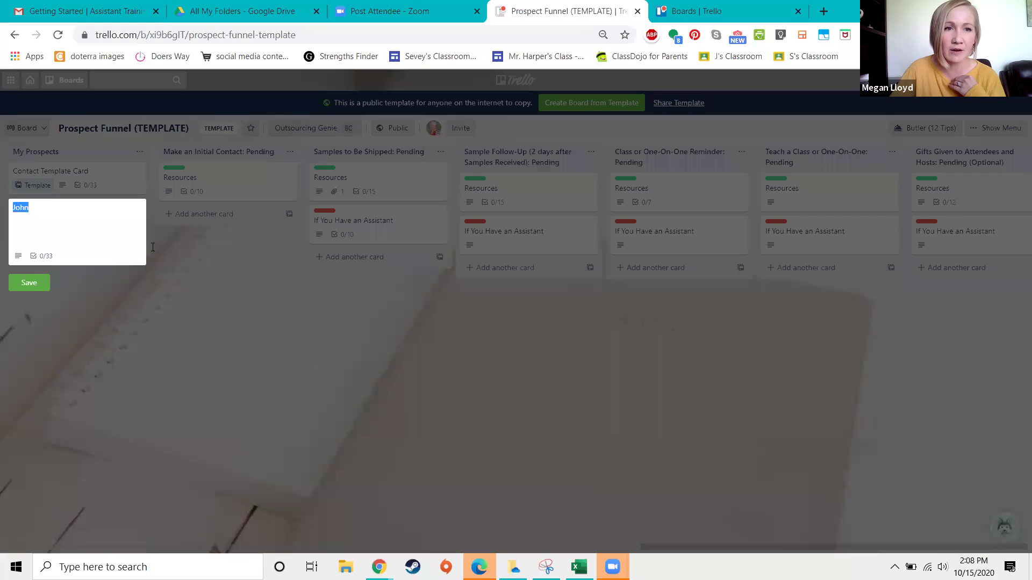
left_click(172, 290)
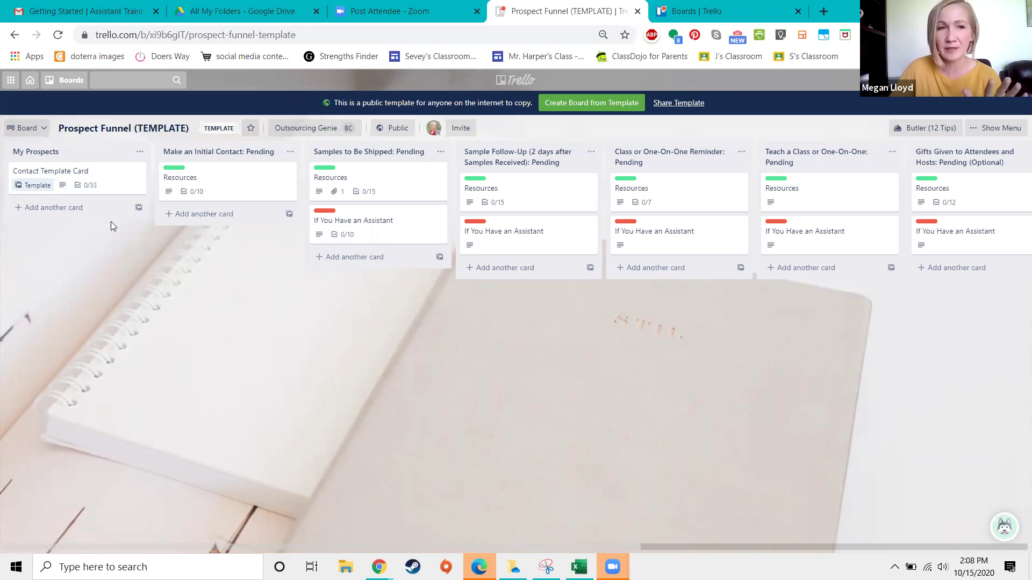
Create a card in My Prospects from the Contact Template Card, titled with the prospect's first name and keeping the checklists
left_click(138, 208)
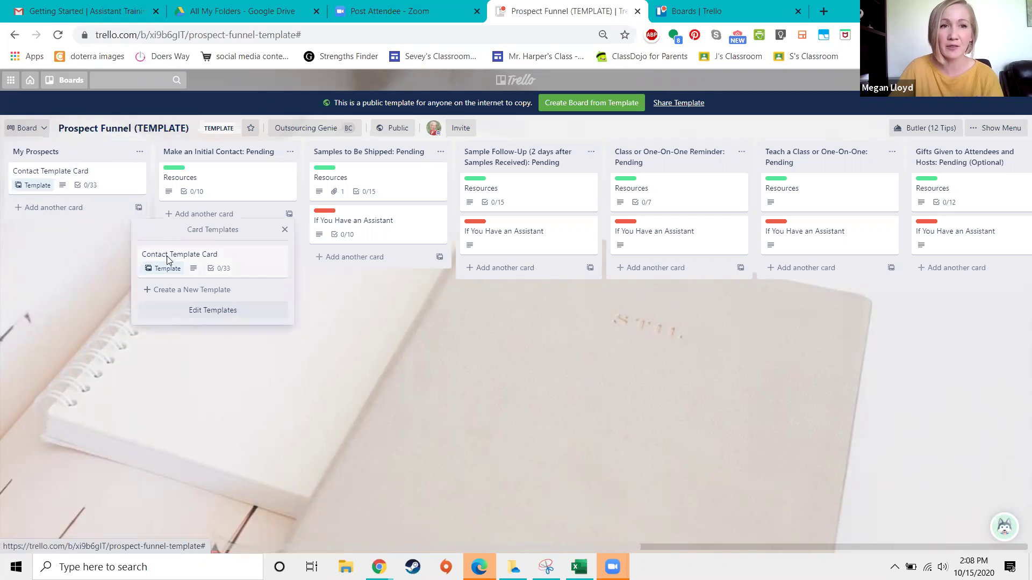
left_click(200, 254)
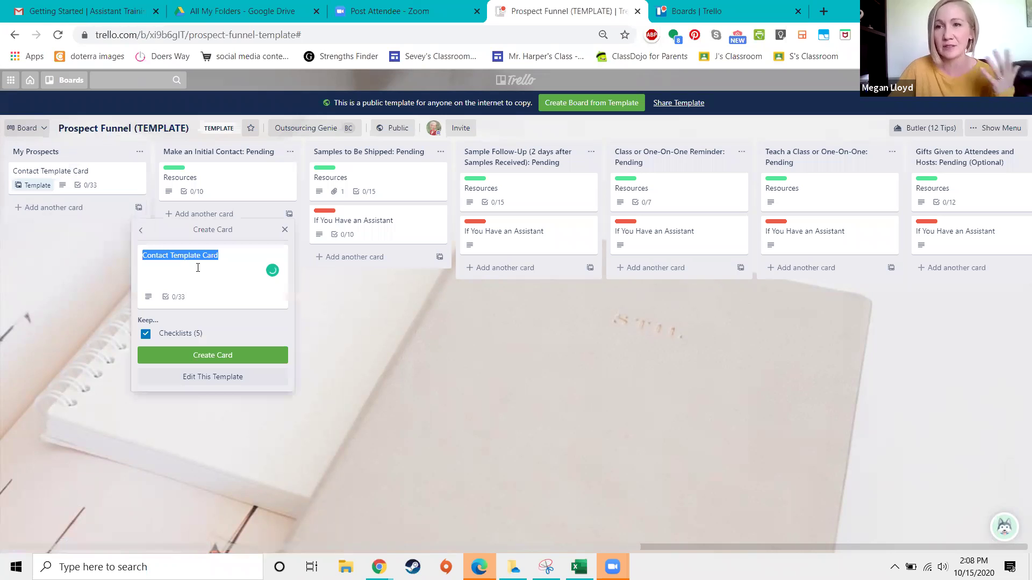
type("Susan")
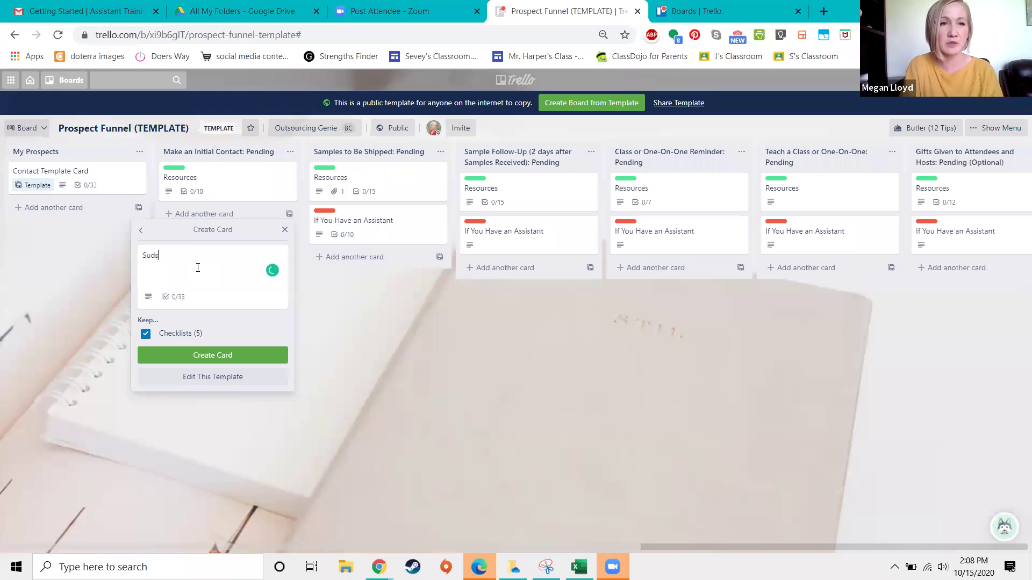
key("Return")
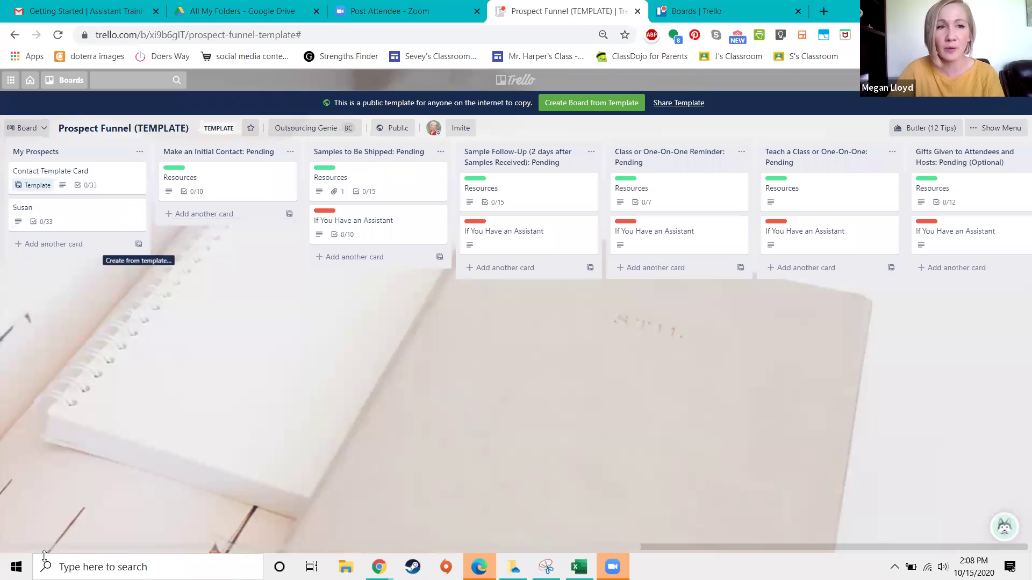
Move the new prospect's card to Samples to Be Shipped: Pending and return it to My Prospects
mouse_move(69, 227)
left_mouse_down()
mouse_move(191, 233)
mouse_move(217, 212)
mouse_move(216, 223)
mouse_move(395, 276)
mouse_move(387, 260)
mouse_move(292, 265)
mouse_move(78, 209)
left_mouse_up()
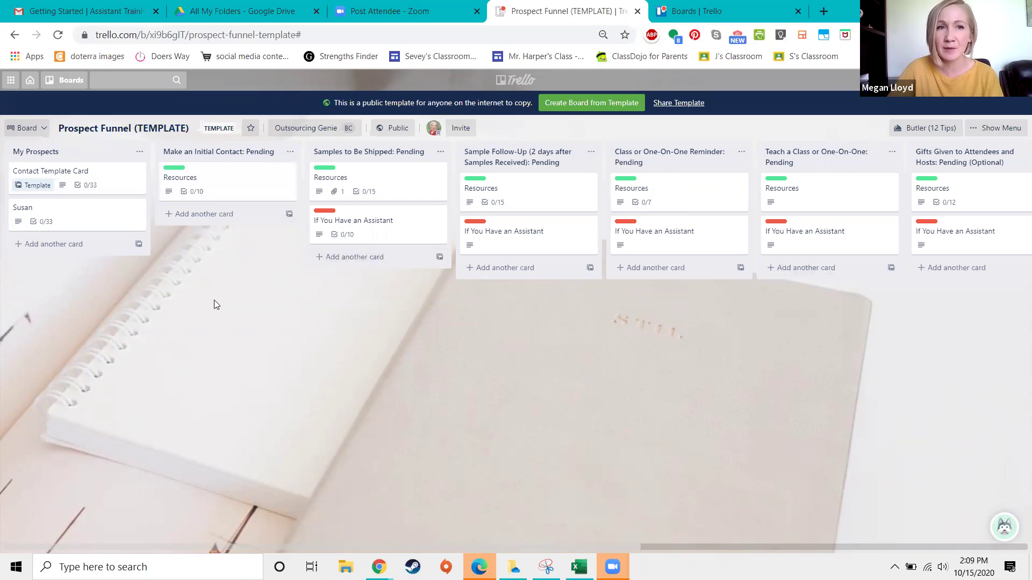
left_click_drag(107, 228, 375, 292)
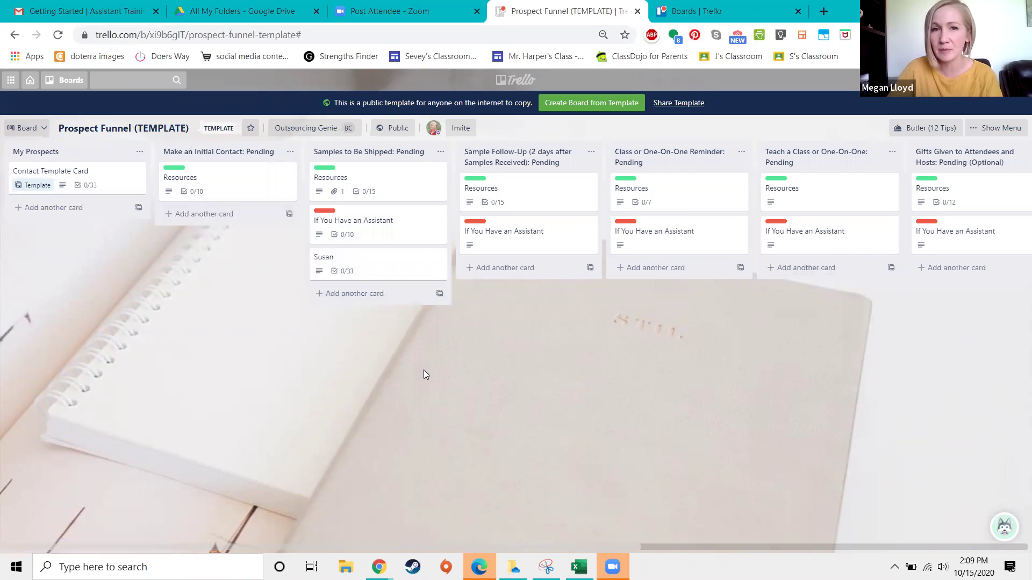
left_click_drag(339, 269, 119, 237)
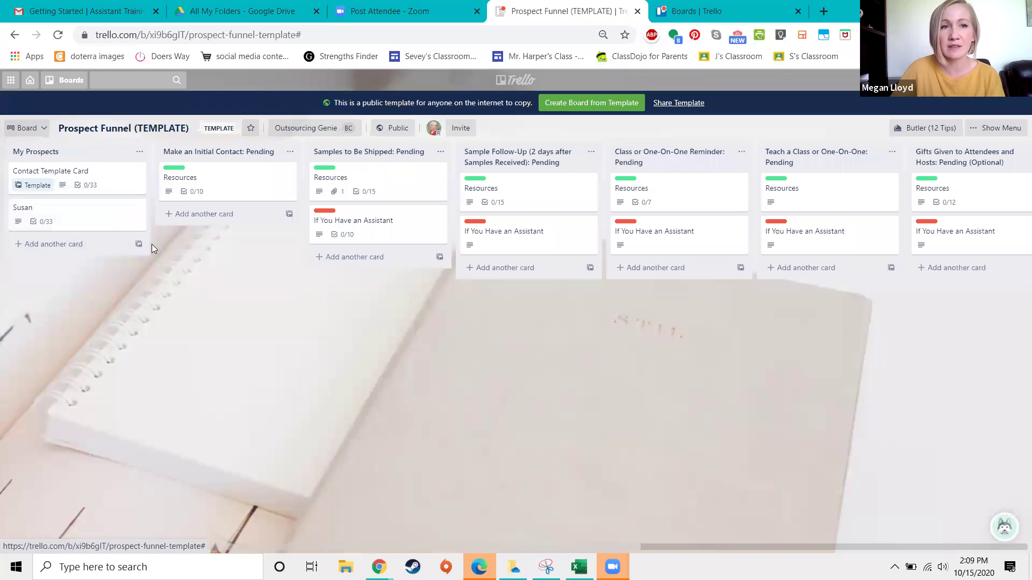
Review the Contact Template Card's description fields and its checklists from Pre-Enrollment through Check-Ins
left_click(89, 173)
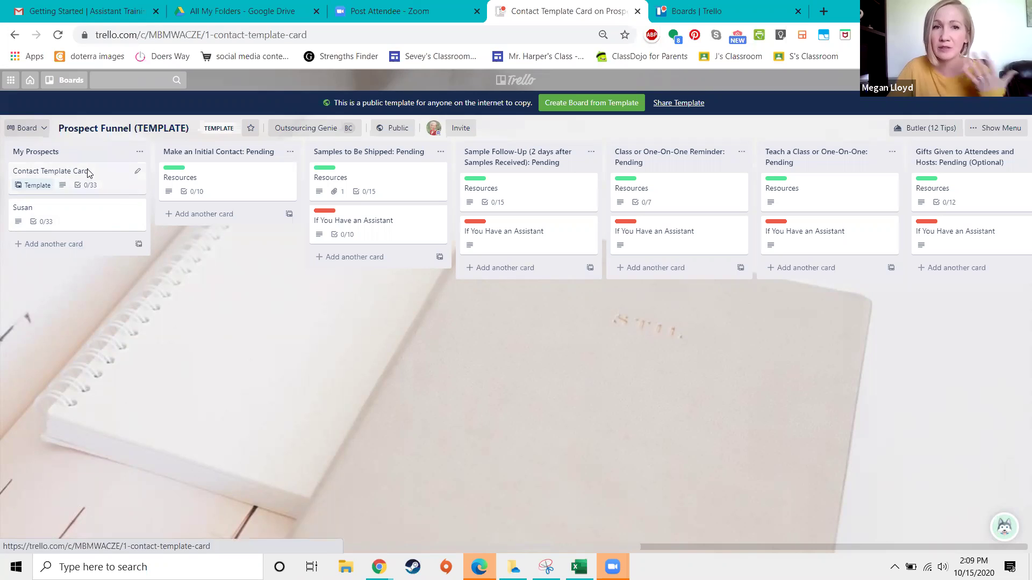
scroll(451, 290, "down", 10)
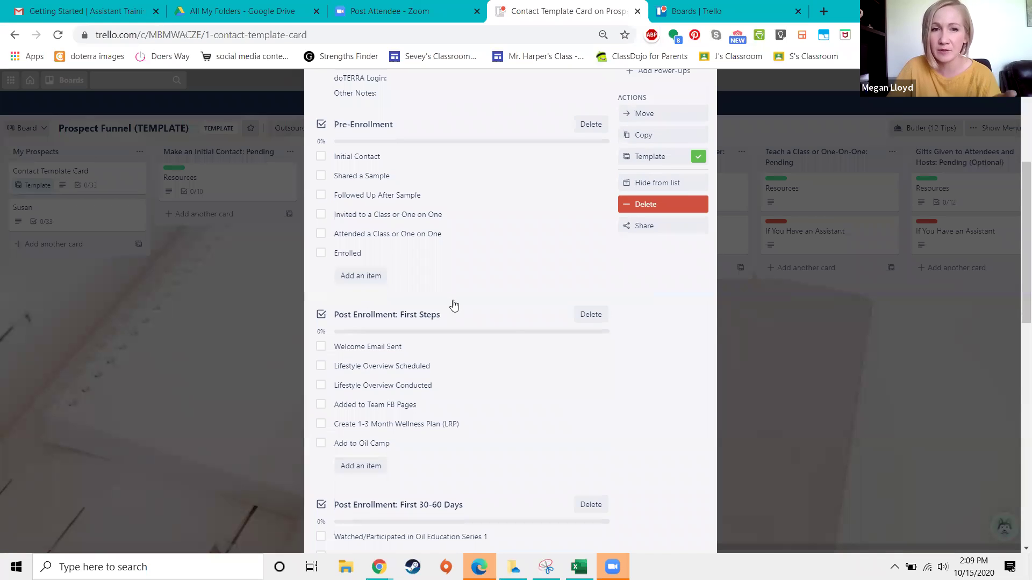
scroll(454, 305, "down", 5)
scroll(454, 305, "up", 13)
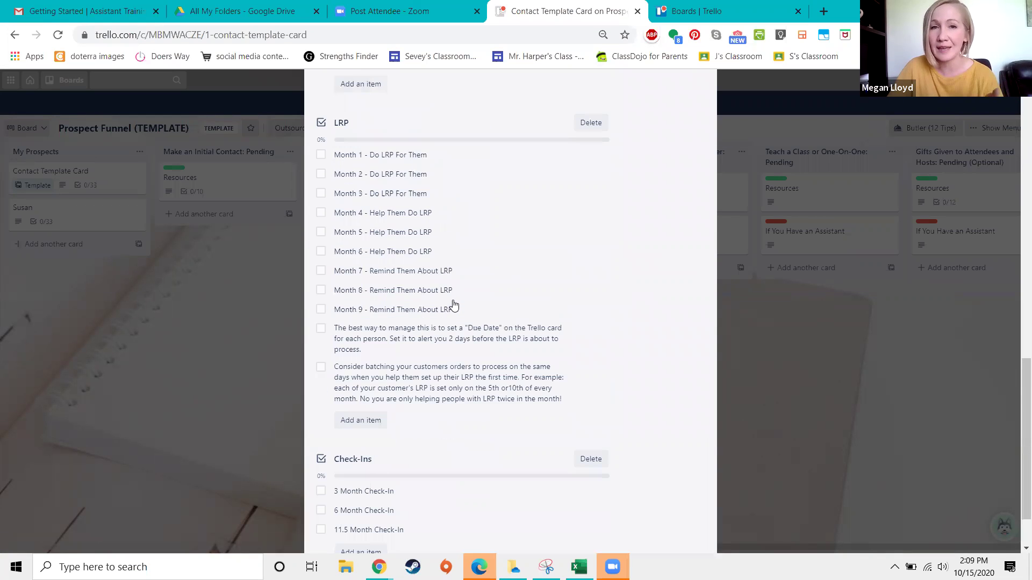
scroll(454, 306, "up", 4)
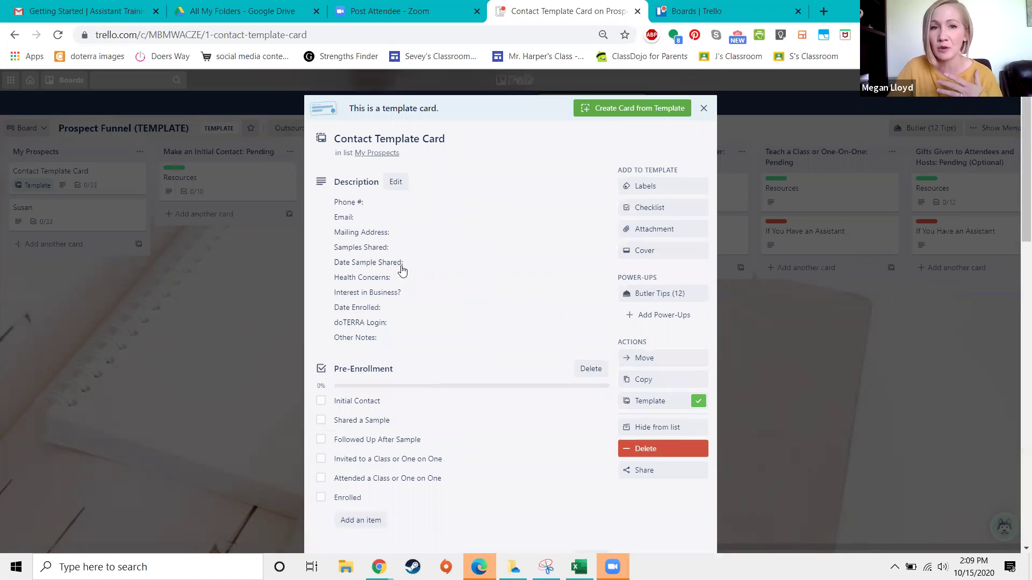
scroll(403, 268, "down", 4)
scroll(470, 360, "down", 4)
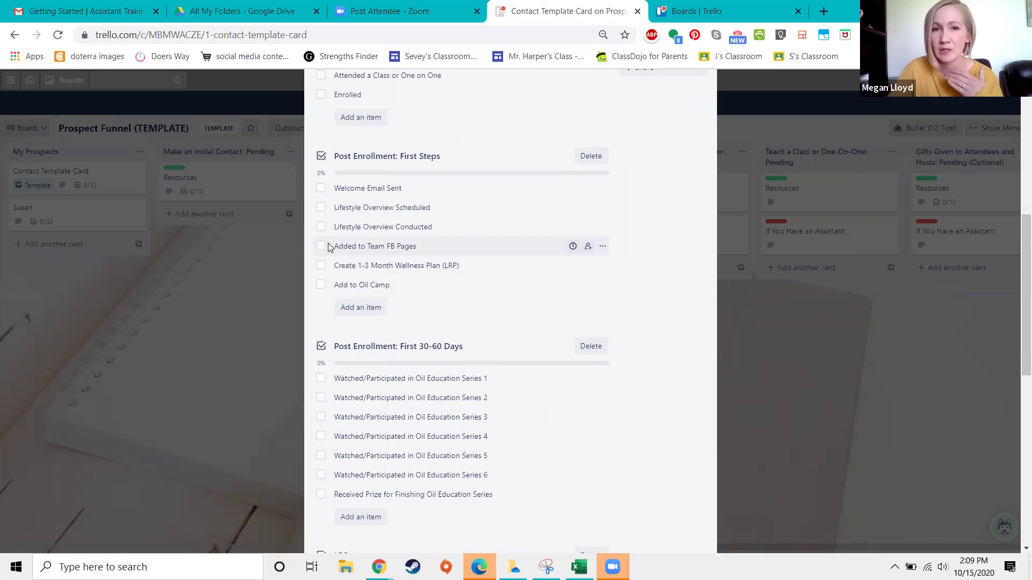
Check the actions available for the Added to Team FB Pages checklist item, leave it unchanged and close the card
left_click(604, 247)
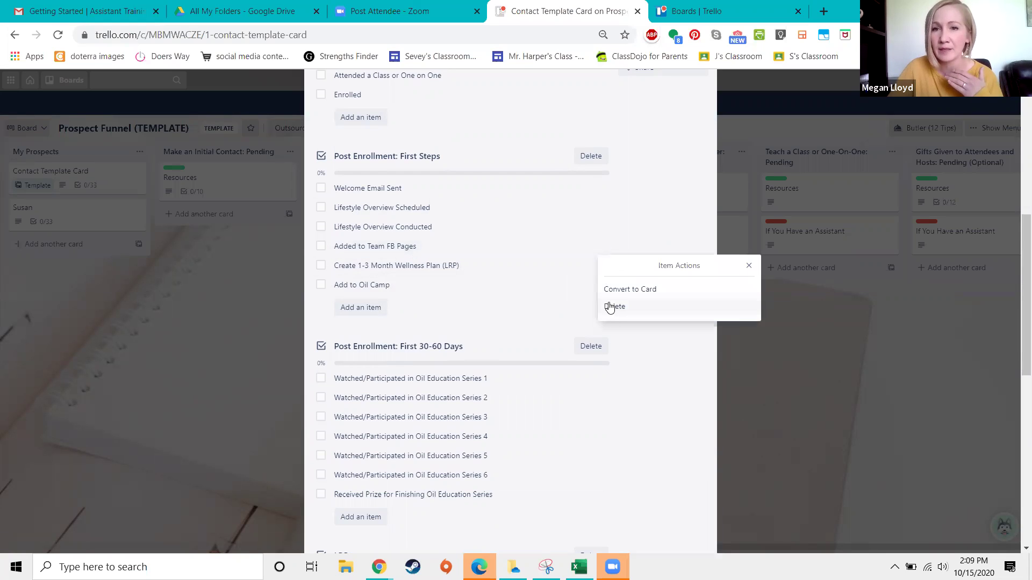
left_click(677, 215)
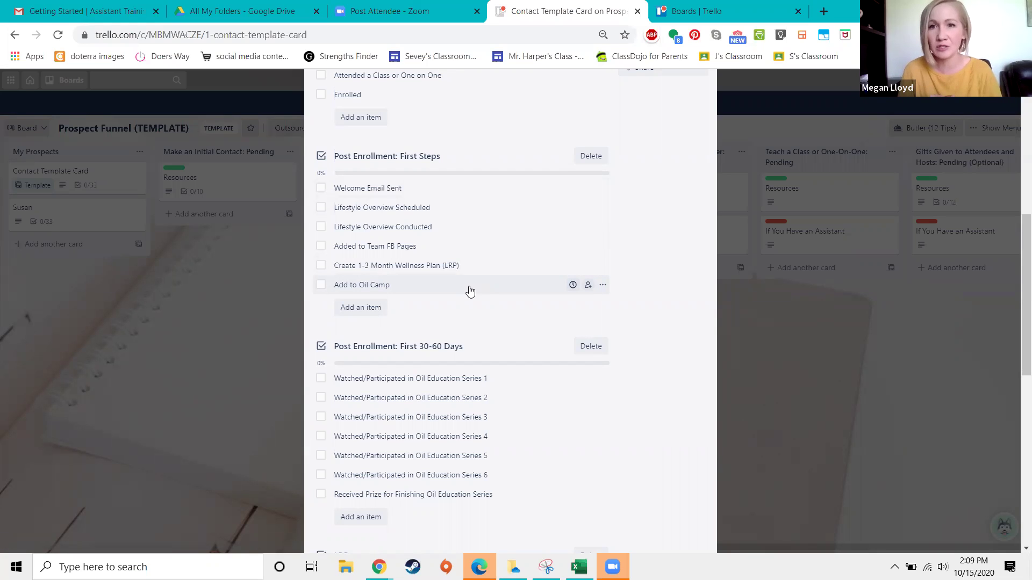
left_click(798, 355)
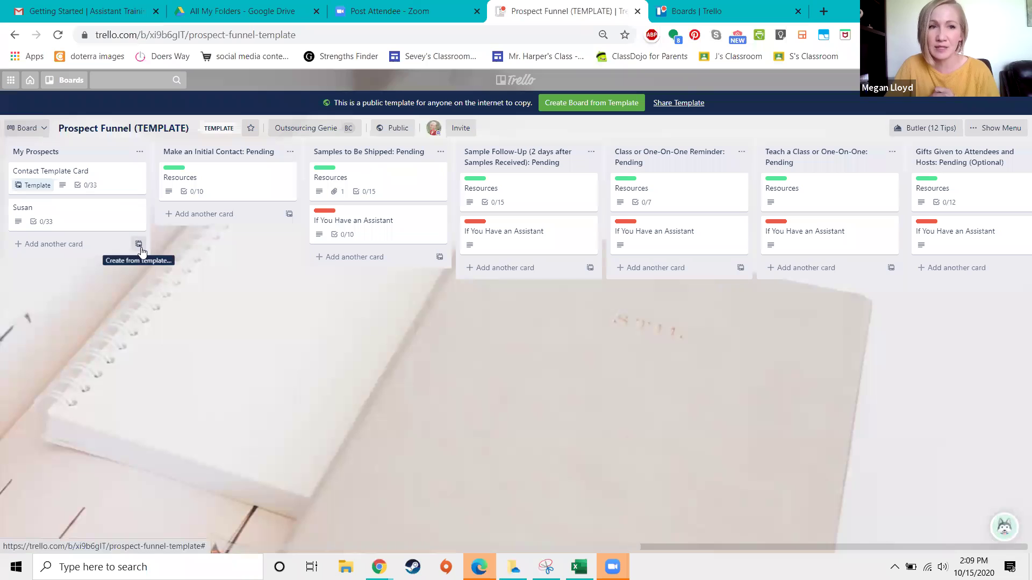
View the card templates offered for the My Prospects list
left_click(138, 245)
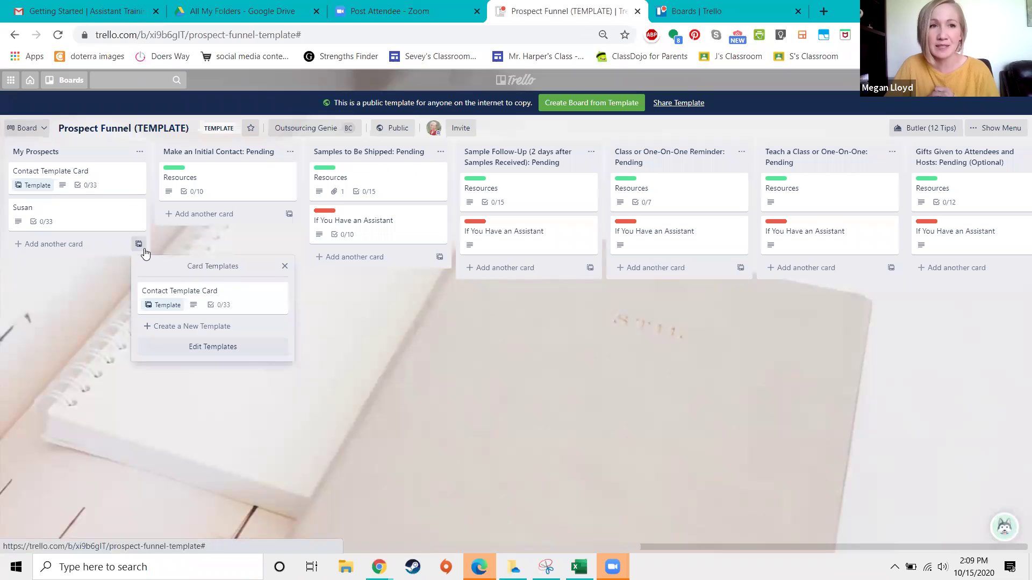
left_click(101, 176)
left_click(90, 176)
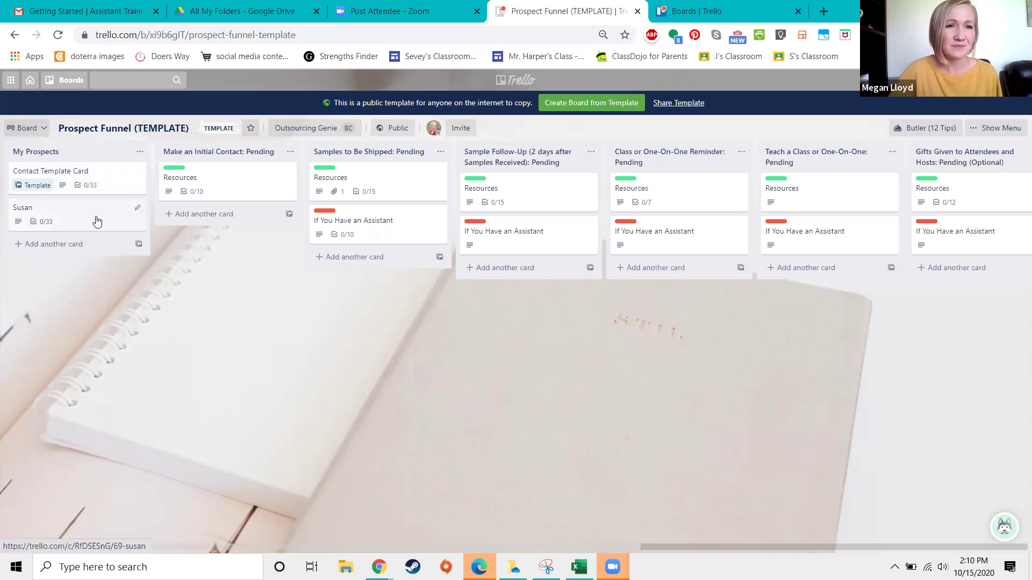
Move the prospect's card to Make an Initial Contact: Pending and review the contact scripts in that list's Resources card
left_click_drag(96, 222, 247, 230)
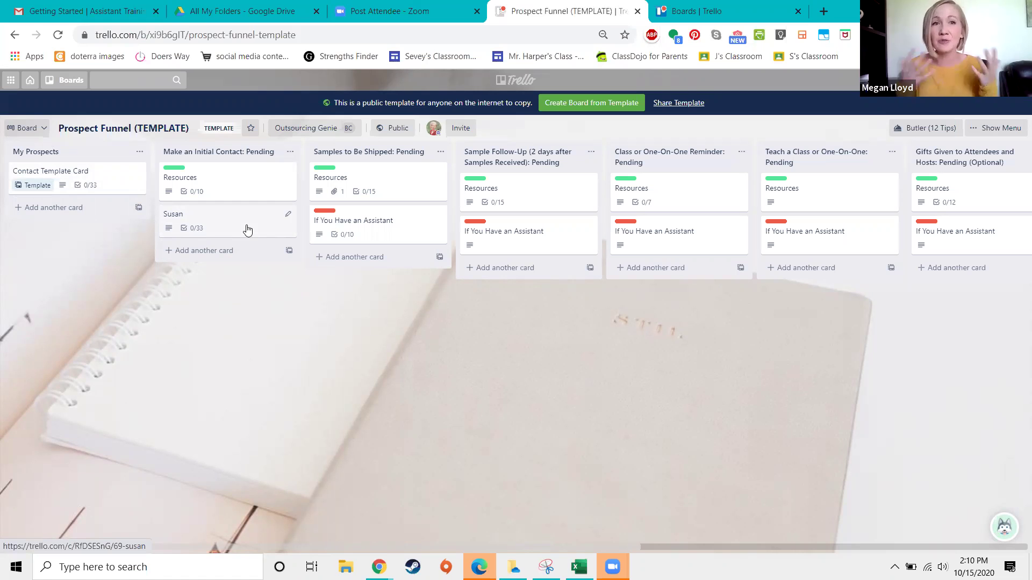
left_click(238, 175)
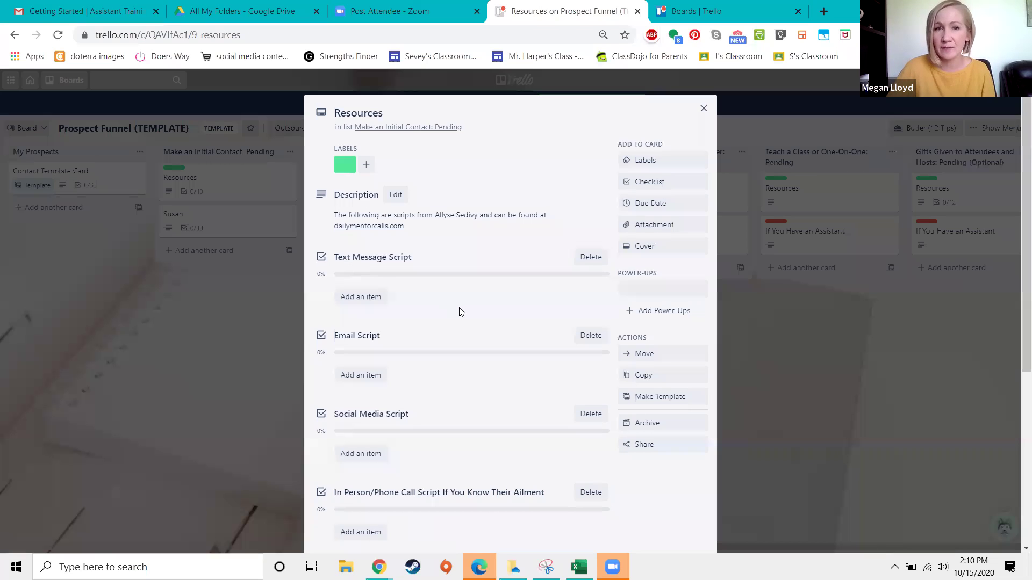
scroll(461, 301, "down", 12)
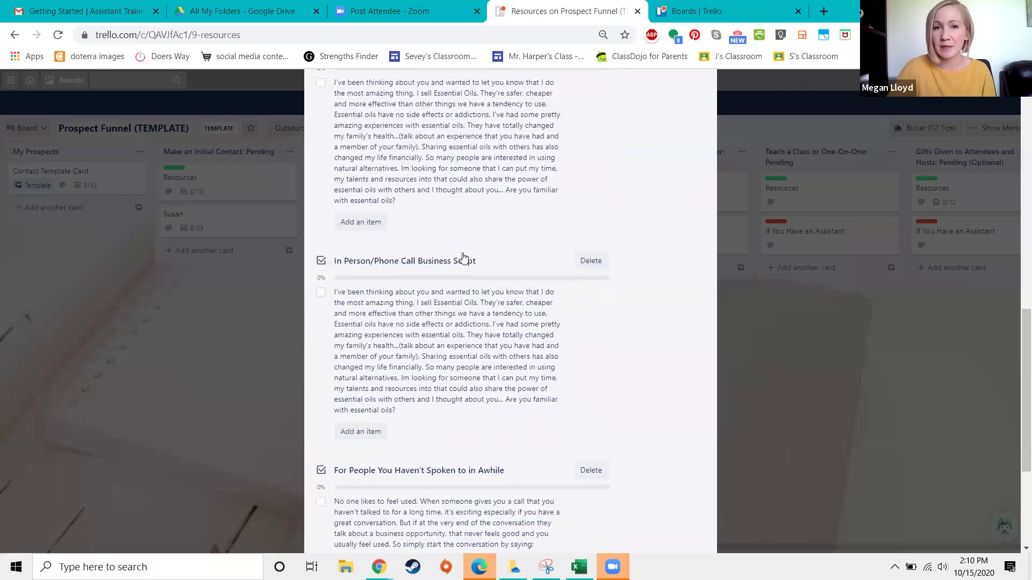
scroll(464, 258, "down", 4)
scroll(463, 258, "up", 15)
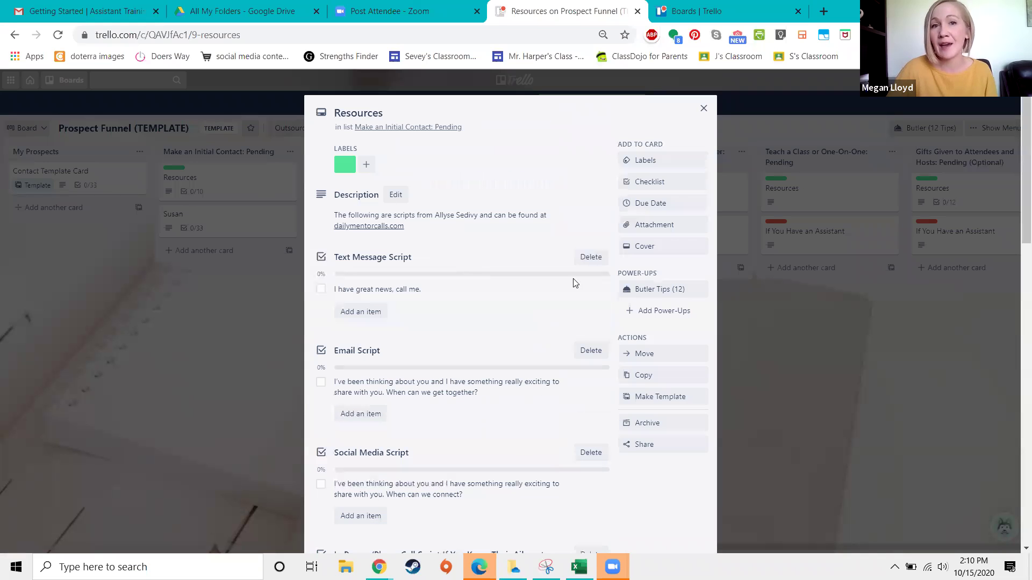
left_click(753, 310)
Move the prospect's card to Samples to Be Shipped: Pending and review the shipping checklists in that list's Resources card
left_click_drag(236, 223, 414, 252)
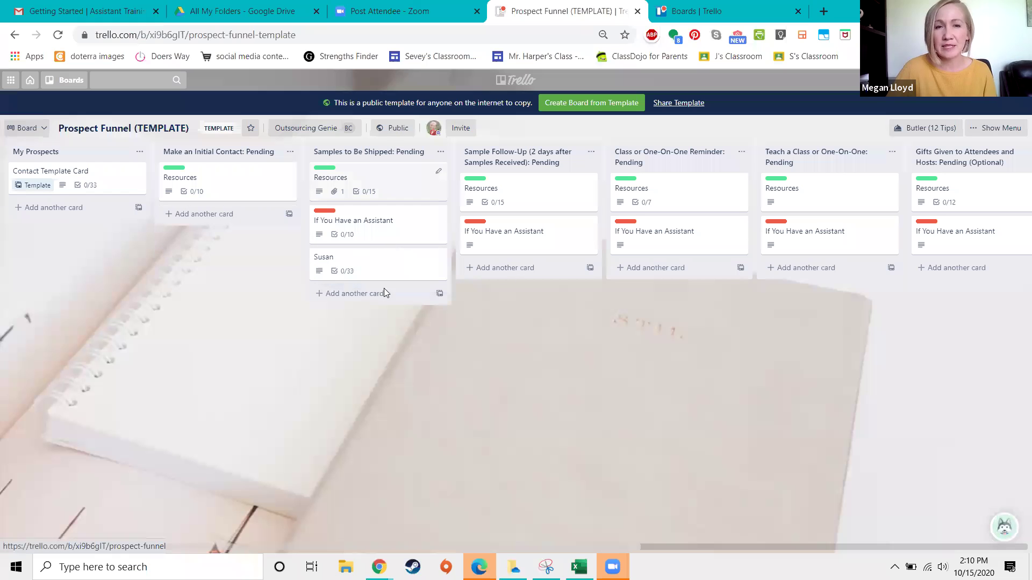
left_click(391, 176)
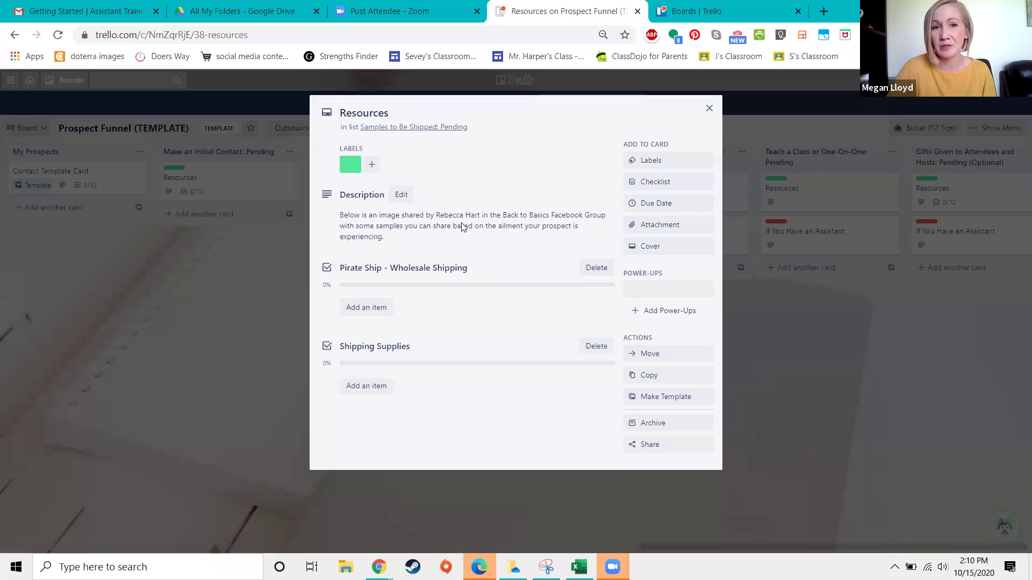
scroll(433, 285, "down", 7)
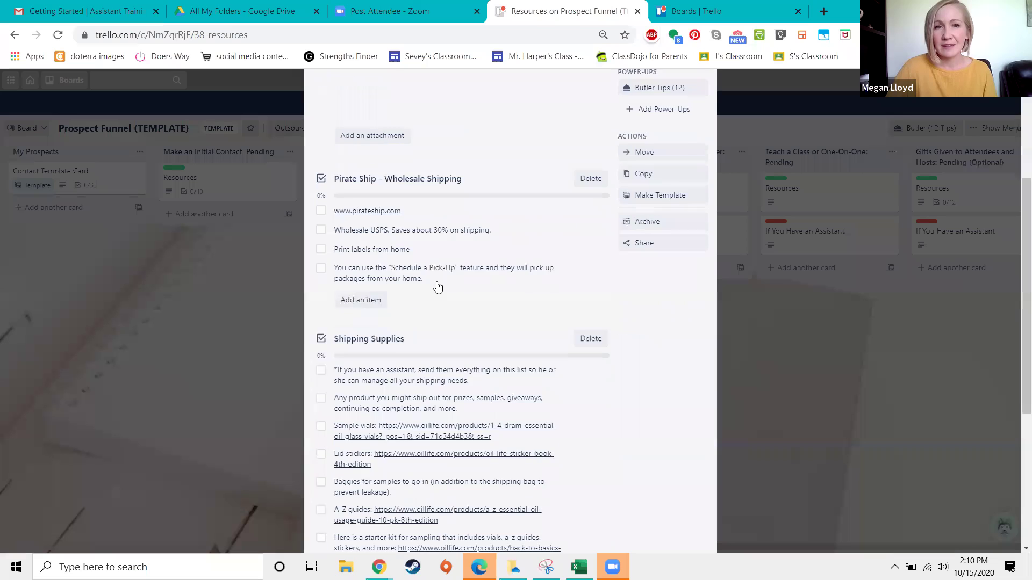
scroll(414, 193, "down", 1)
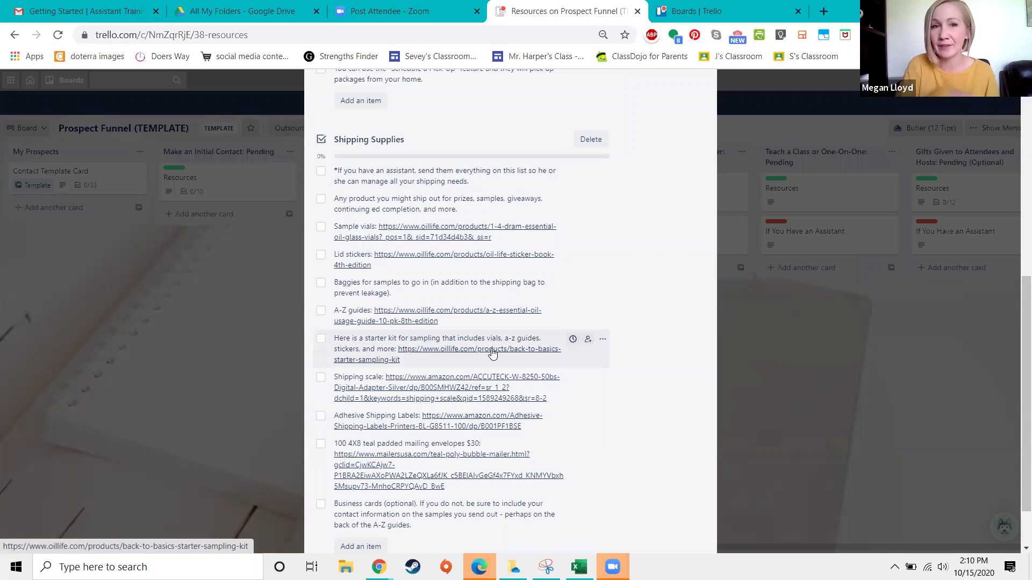
scroll(492, 353, "up", 5)
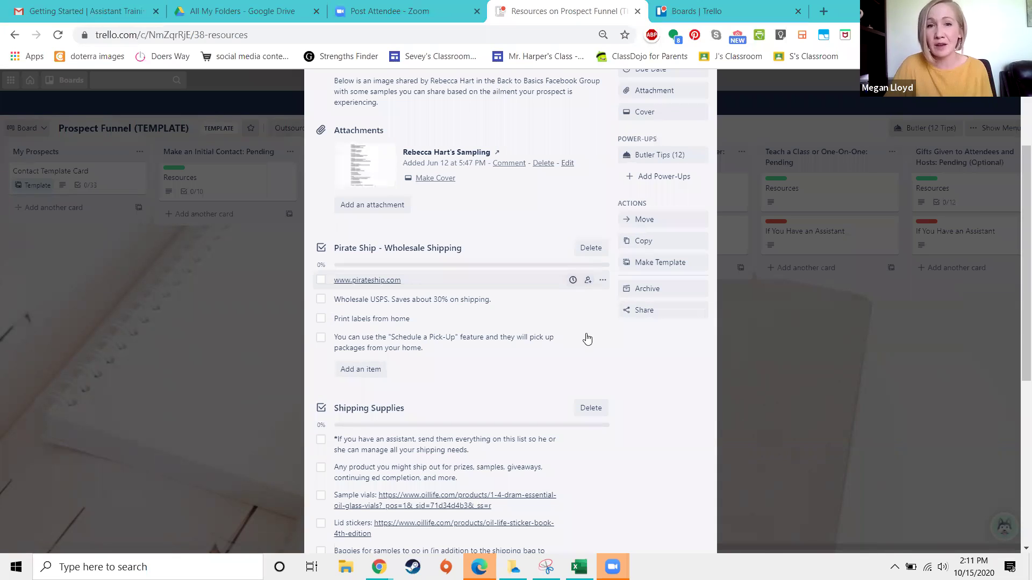
left_click(759, 380)
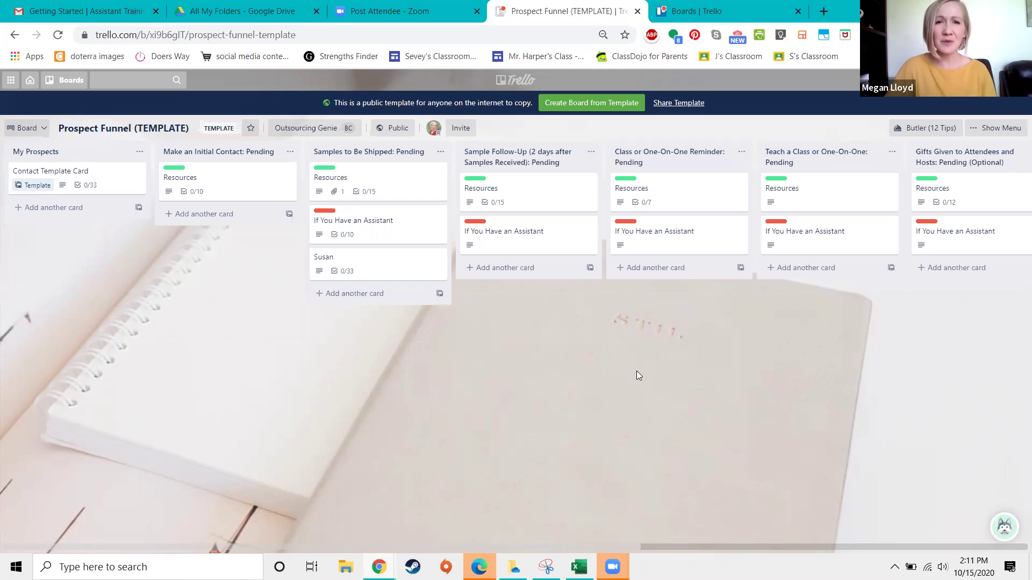
Move the prospect's card to Sample Follow-Up (2 days after Samples Received): Pending and review the call scripts in that list's Resources card
scroll(521, 368, "right", 10)
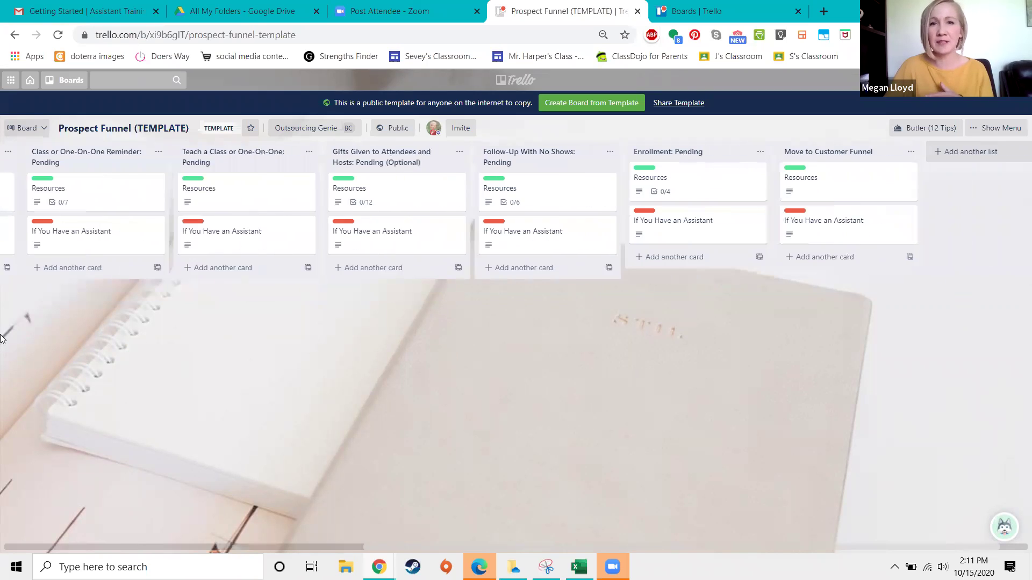
left_click_drag(148, 339, 845, 337)
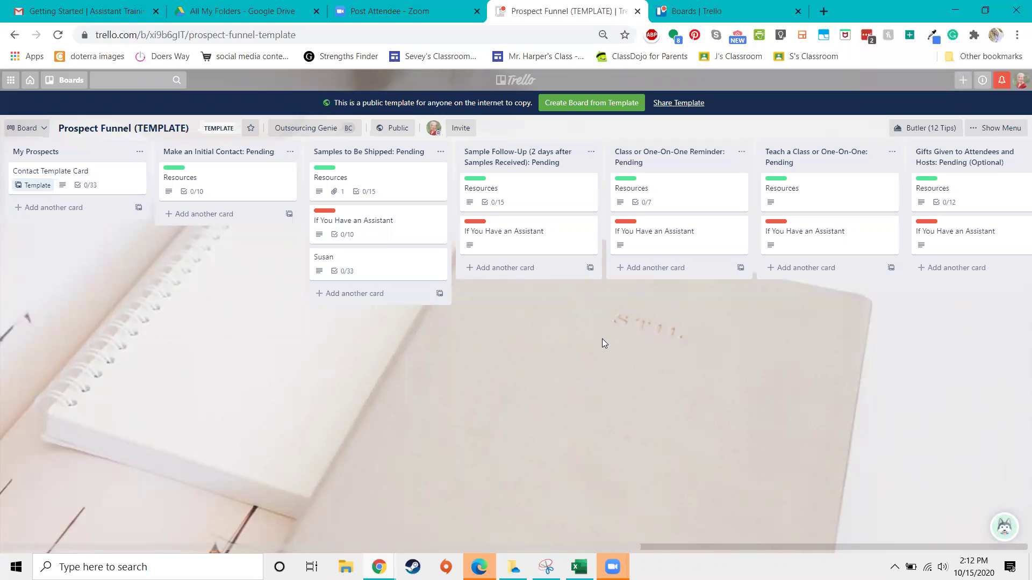
scroll(567, 326, "right", 3)
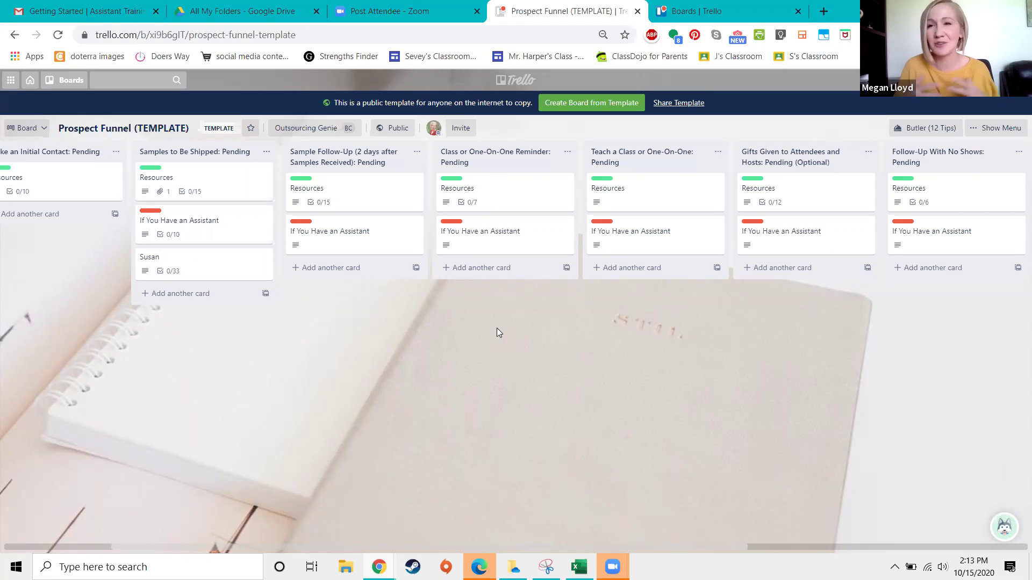
left_click_drag(183, 270, 349, 276)
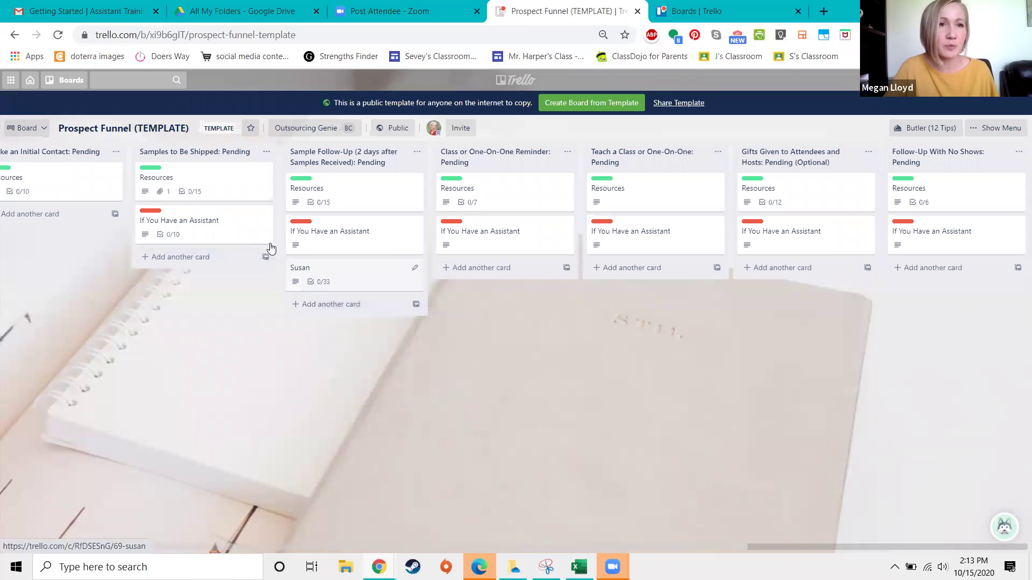
left_click(370, 201)
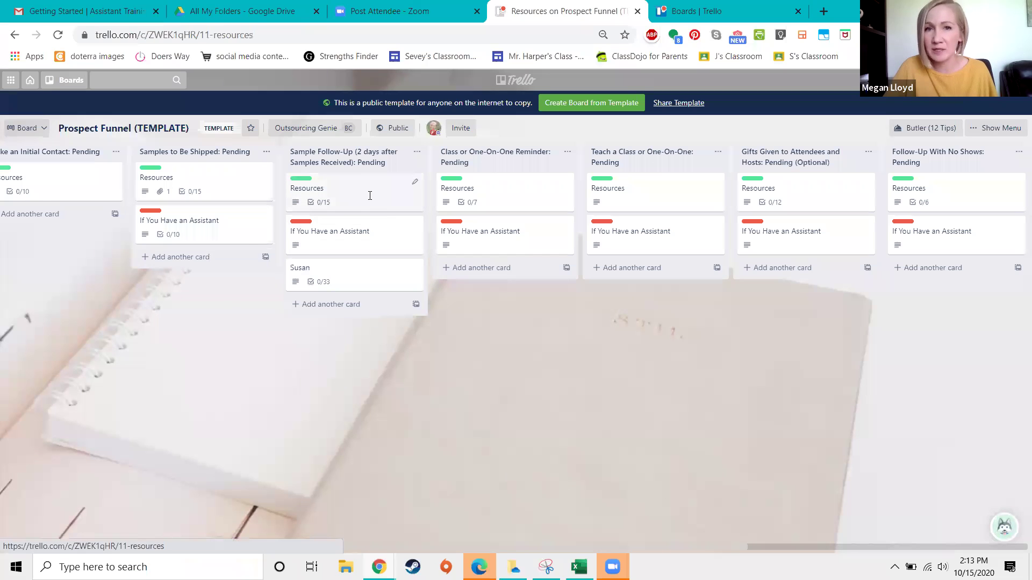
scroll(490, 299, "down", 12)
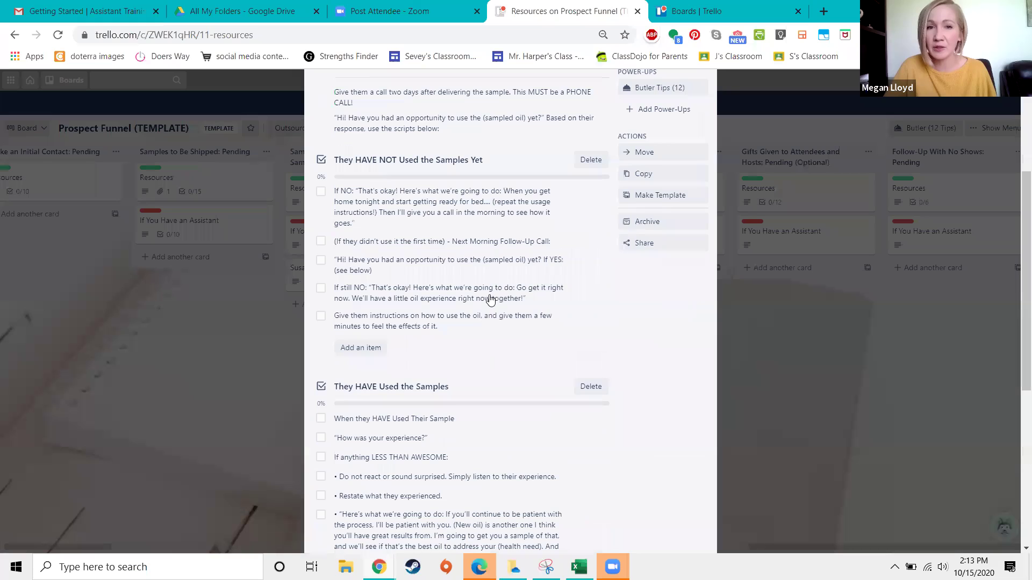
scroll(491, 299, "up", 12)
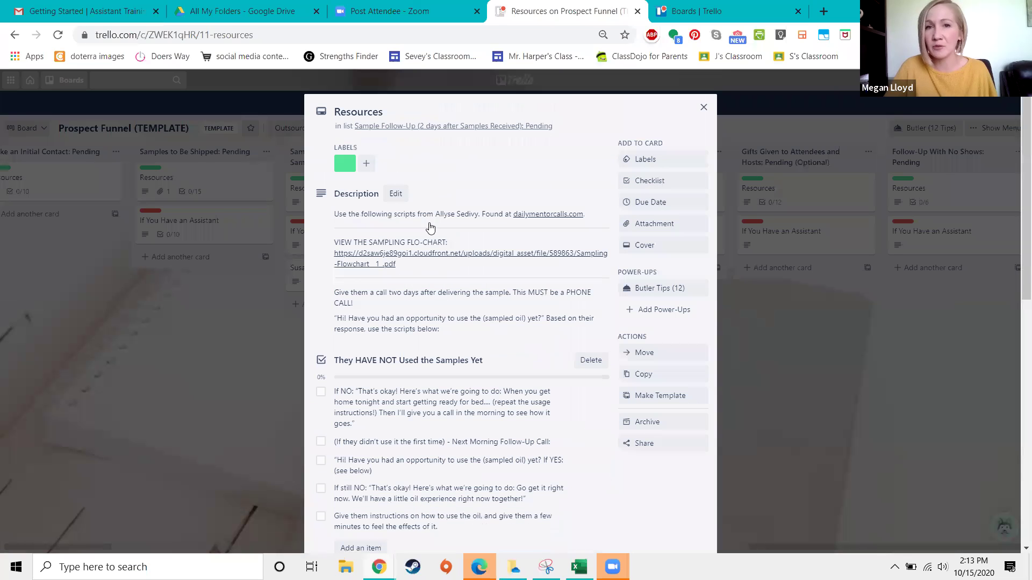
left_click(751, 337)
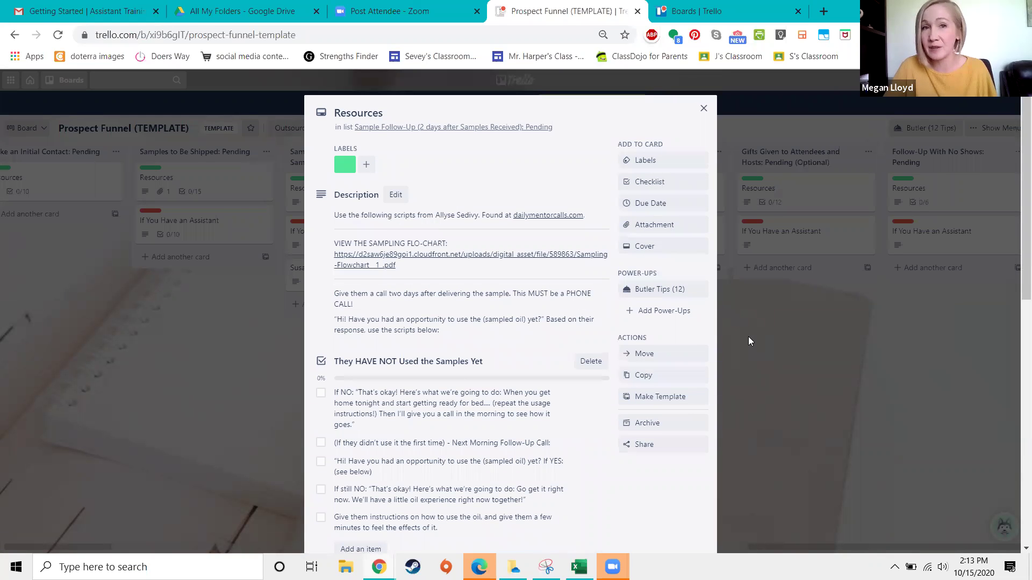
Move the prospect's card to Class or One-On-One Reminder: Pending and on to Teach a Class or One-On-One: Pending
left_click_drag(357, 274, 529, 275)
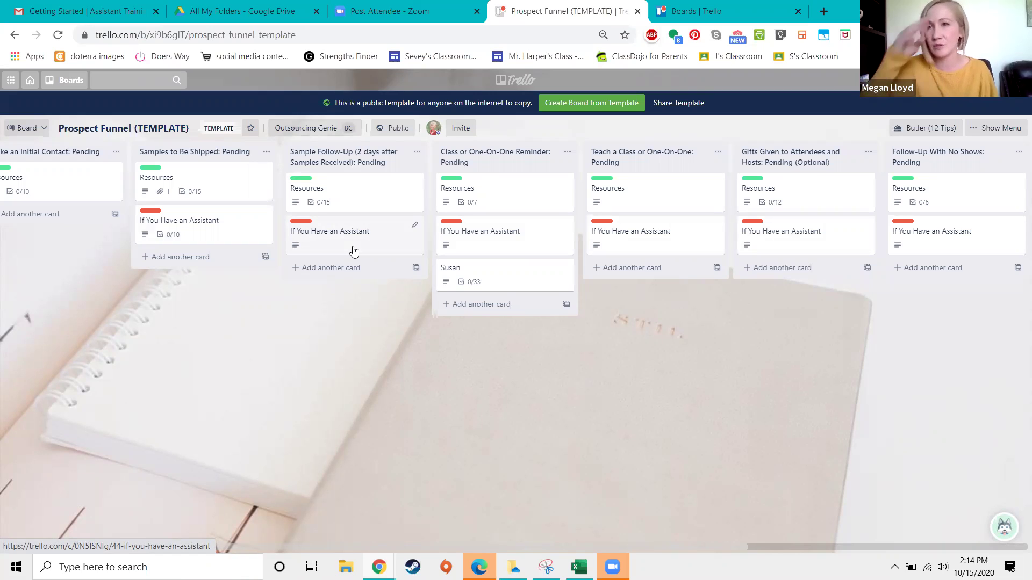
left_click_drag(631, 335, 463, 337)
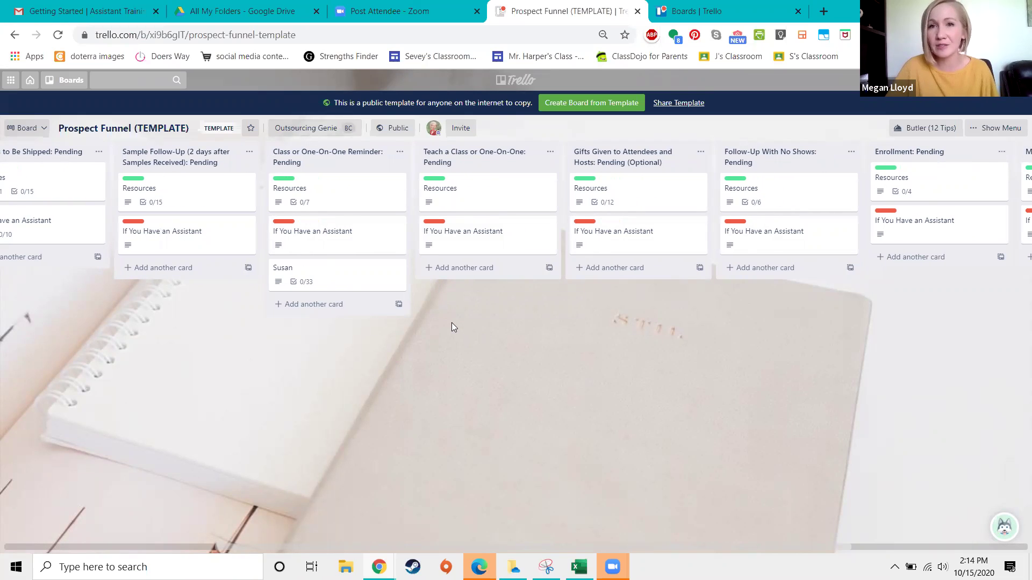
left_click_drag(309, 273, 500, 276)
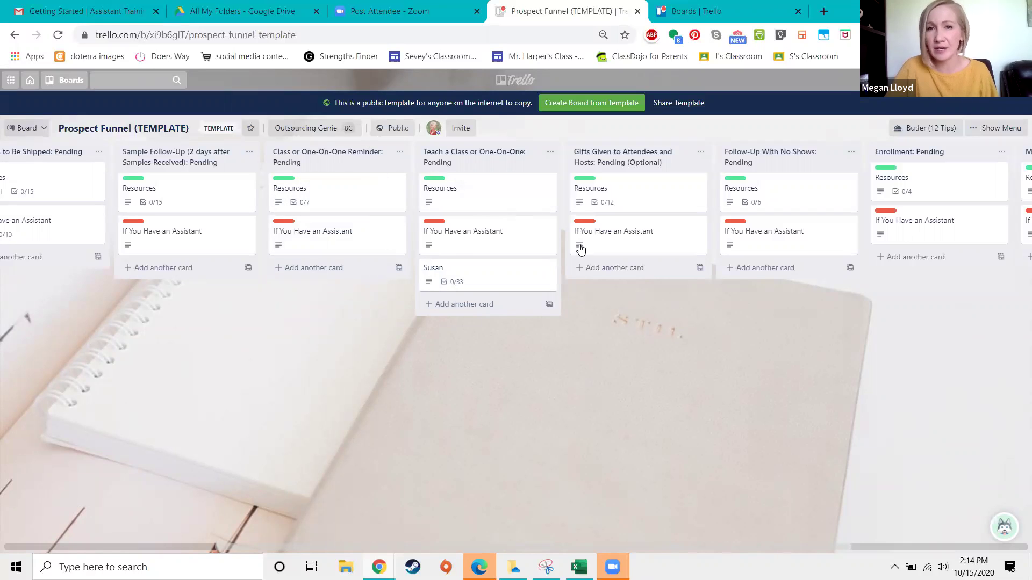
left_click_drag(734, 361, 477, 345)
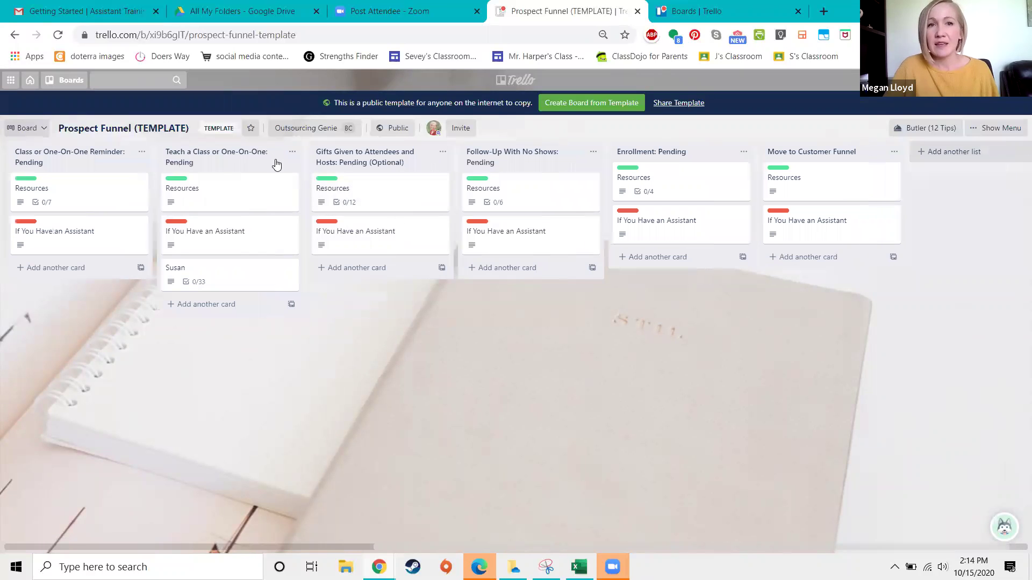
Add a list named "Test step" and place it between Gifts Given to Attendees and Hosts and Follow-Up With No Shows
left_click_drag(598, 335, 570, 334)
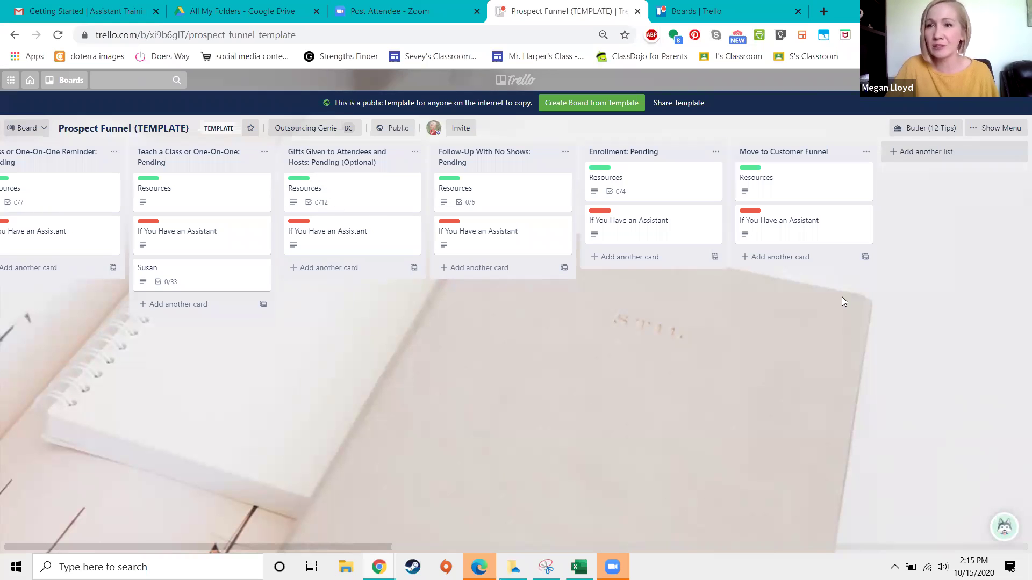
left_click(917, 153)
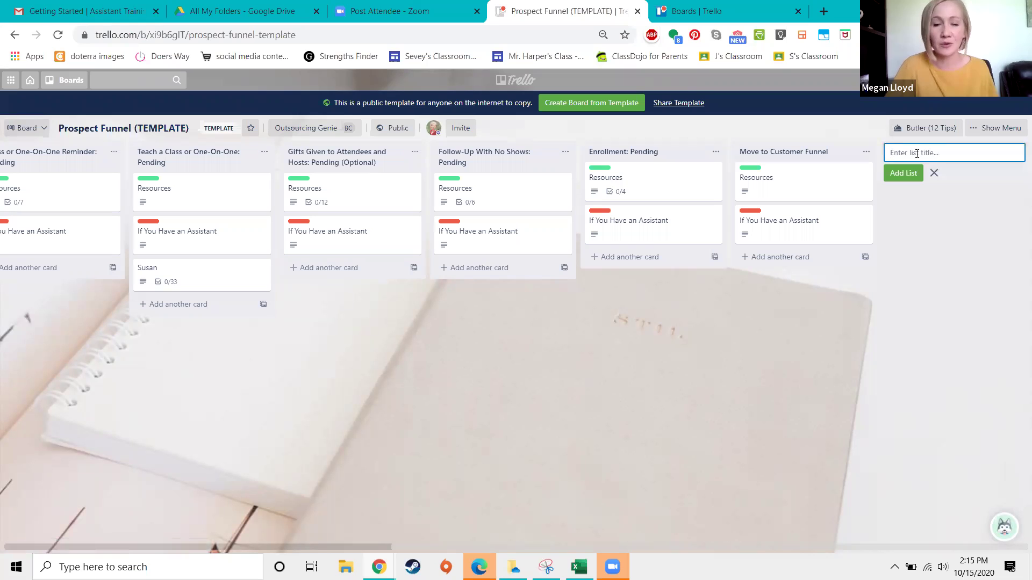
type("Test s")
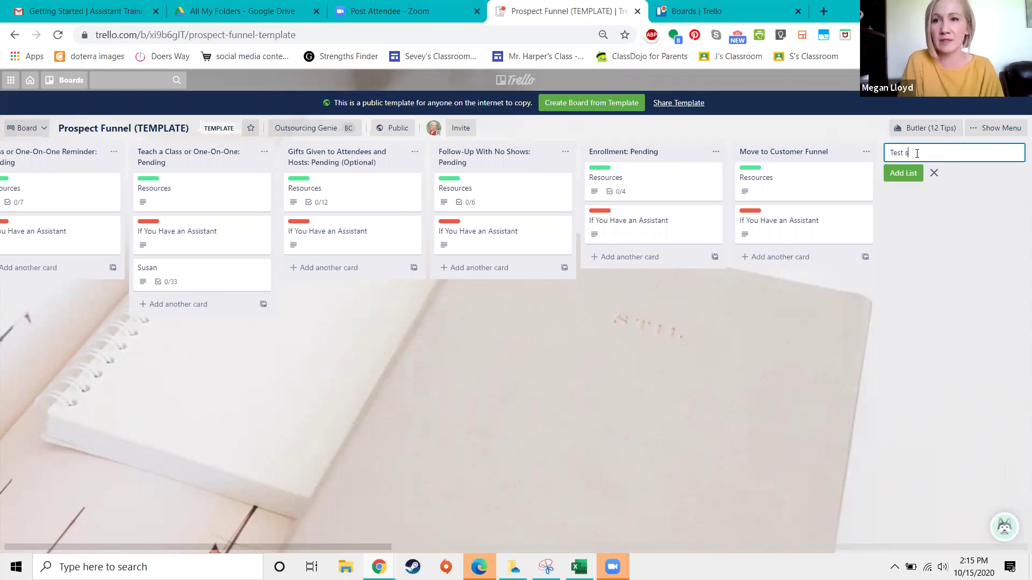
type("tep")
key("Return")
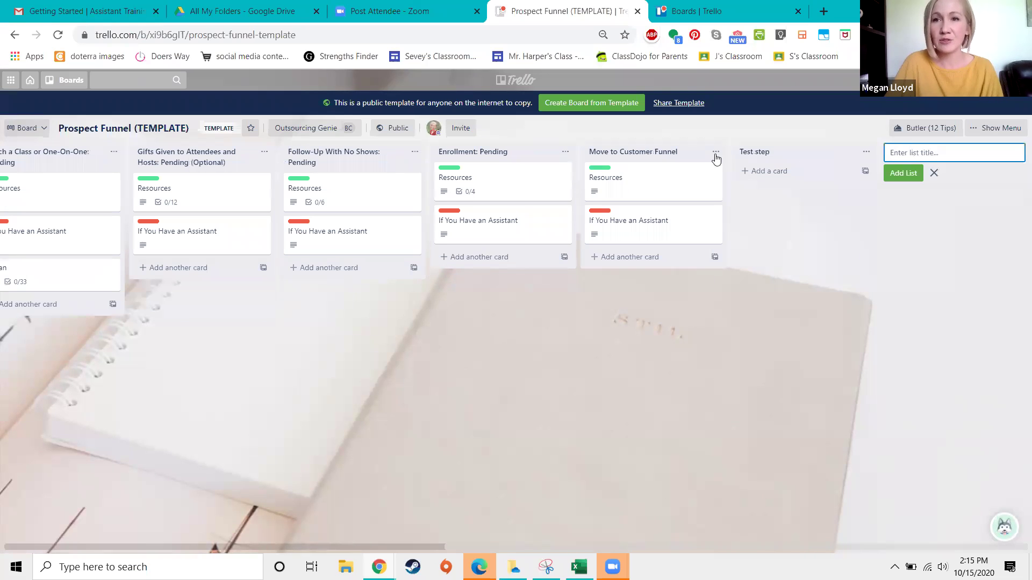
left_click_drag(754, 152, 489, 170)
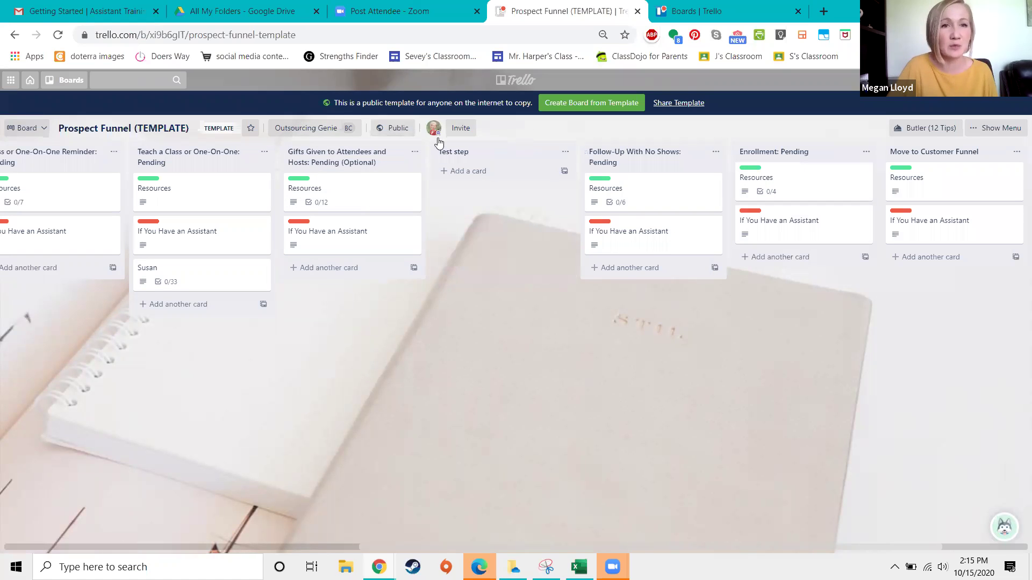
Add a card named "Test" to the Test step list
left_click(531, 171)
type("Test")
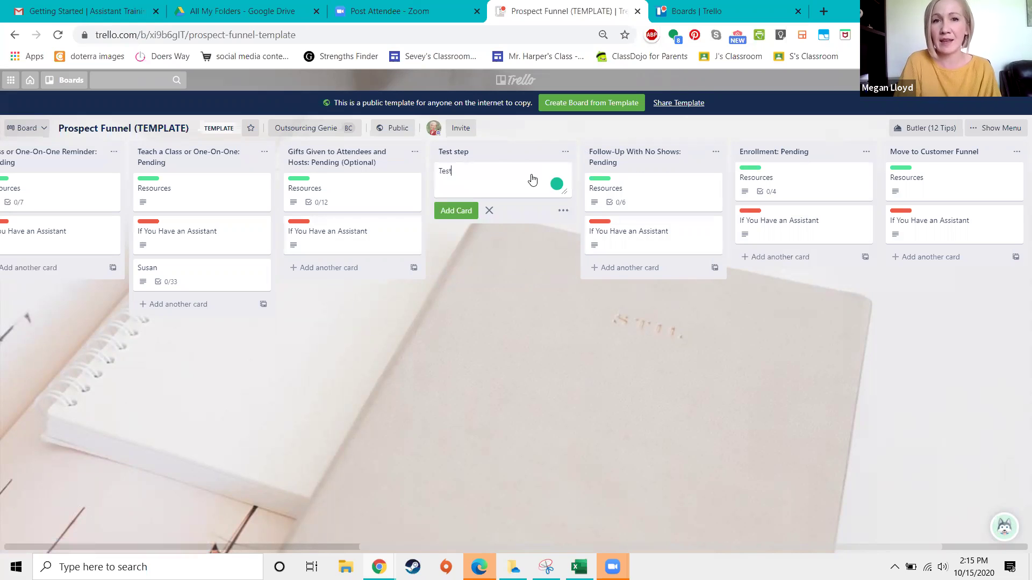
key("Return")
View the label choices and due date settings of the Test card without applying any, and close the card
left_click(528, 173)
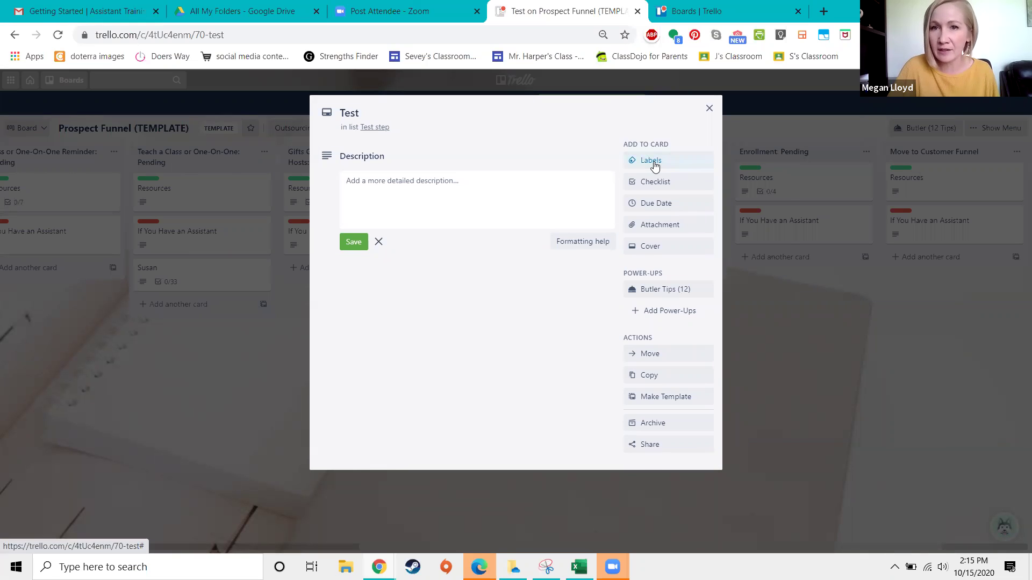
left_click(655, 167)
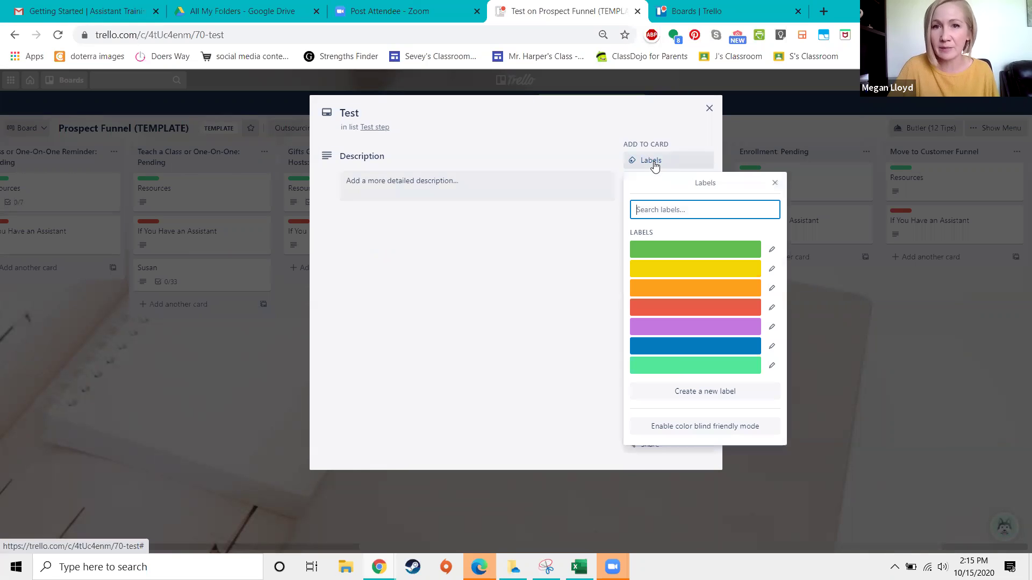
left_click(525, 214)
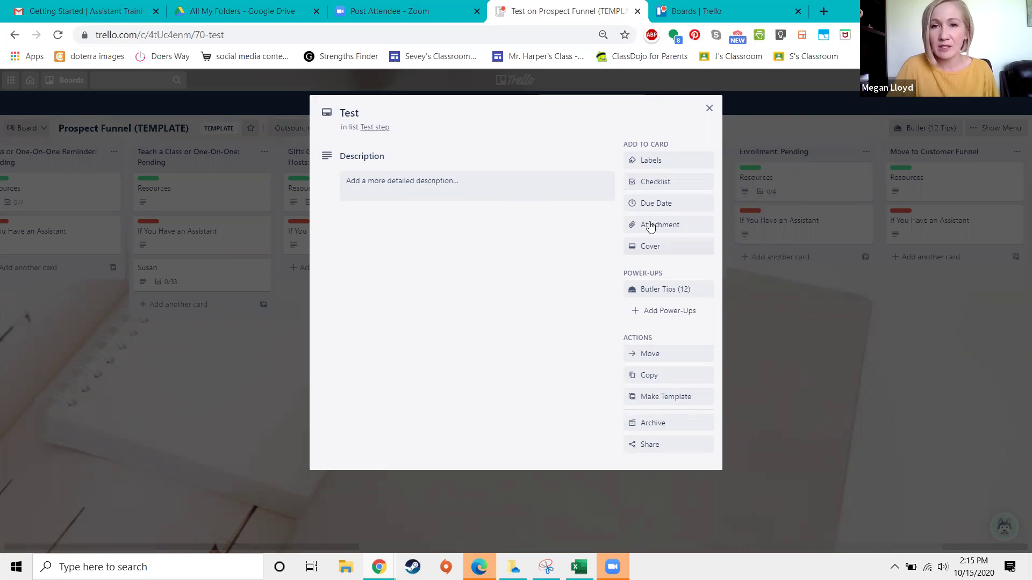
left_click(652, 203)
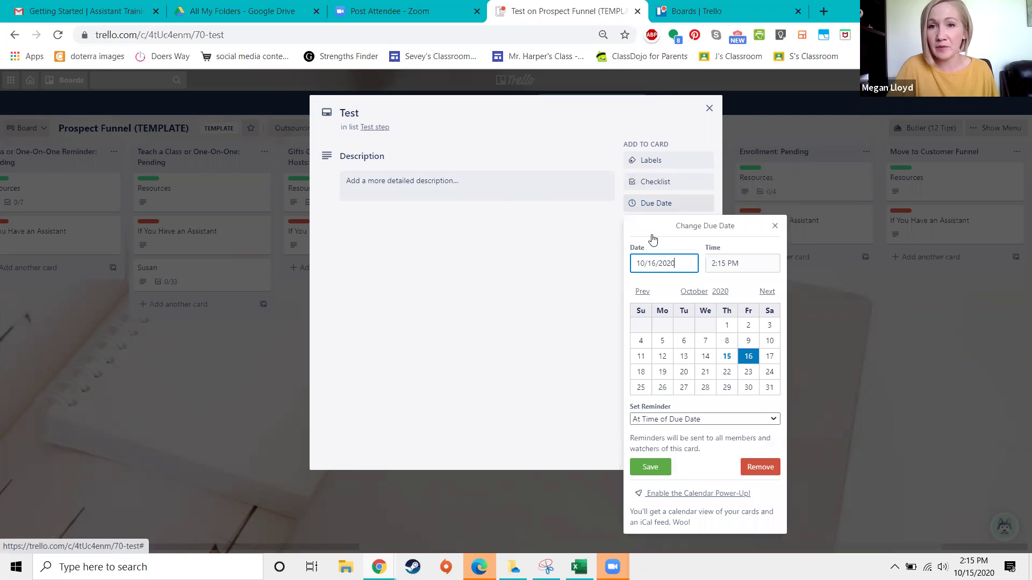
left_click(553, 258)
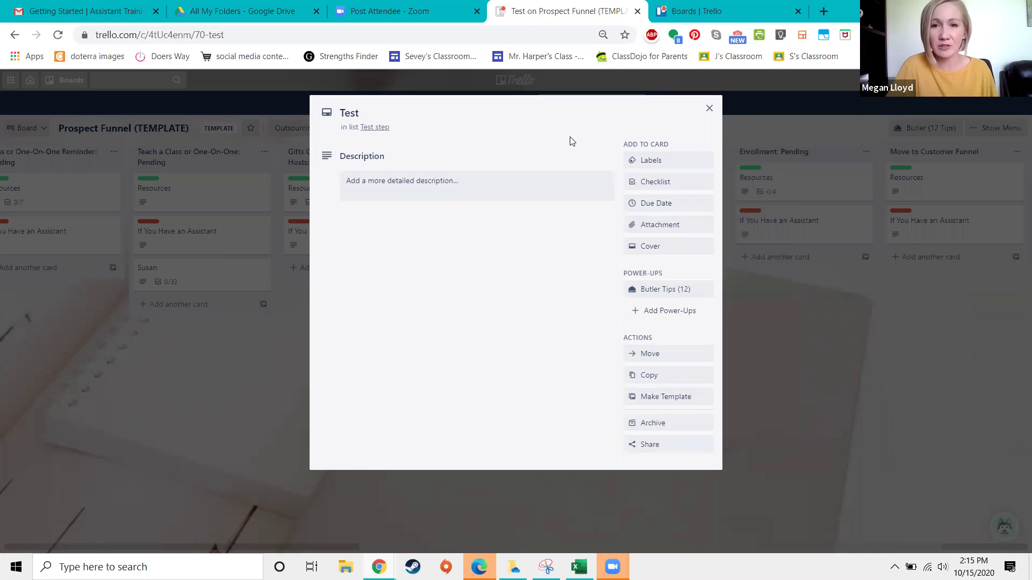
left_click(824, 316)
Archive the Test step list
left_click(565, 153)
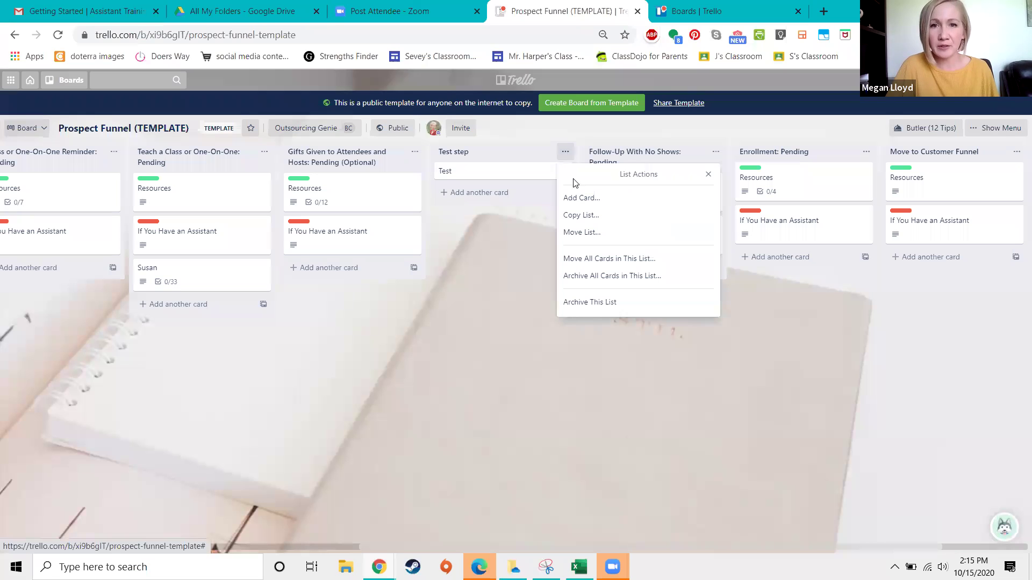
left_click(591, 304)
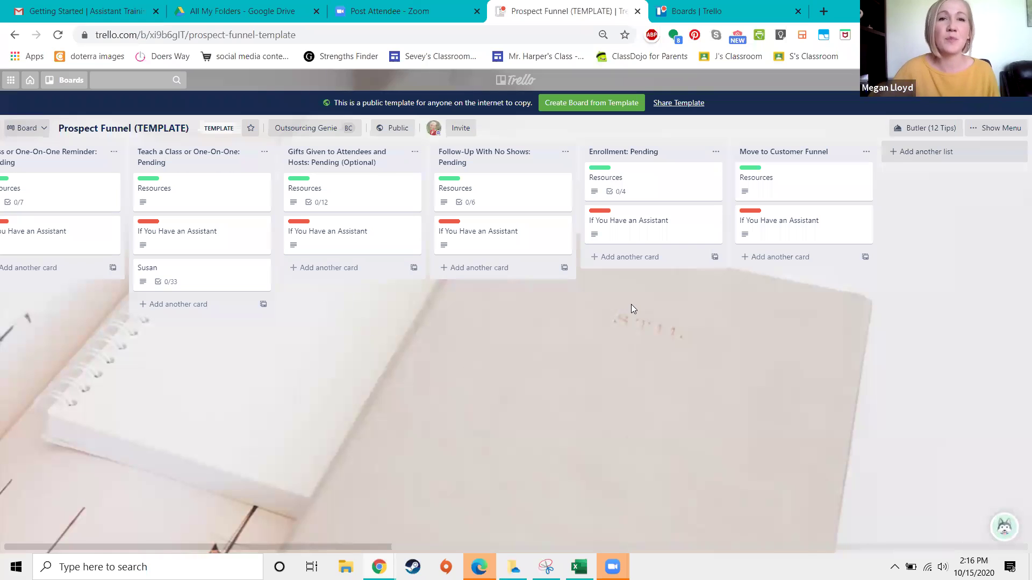
Move the prospect's card to Enrollment: Pending and on to the Move to Customer Funnel list
left_click_drag(196, 284, 629, 277)
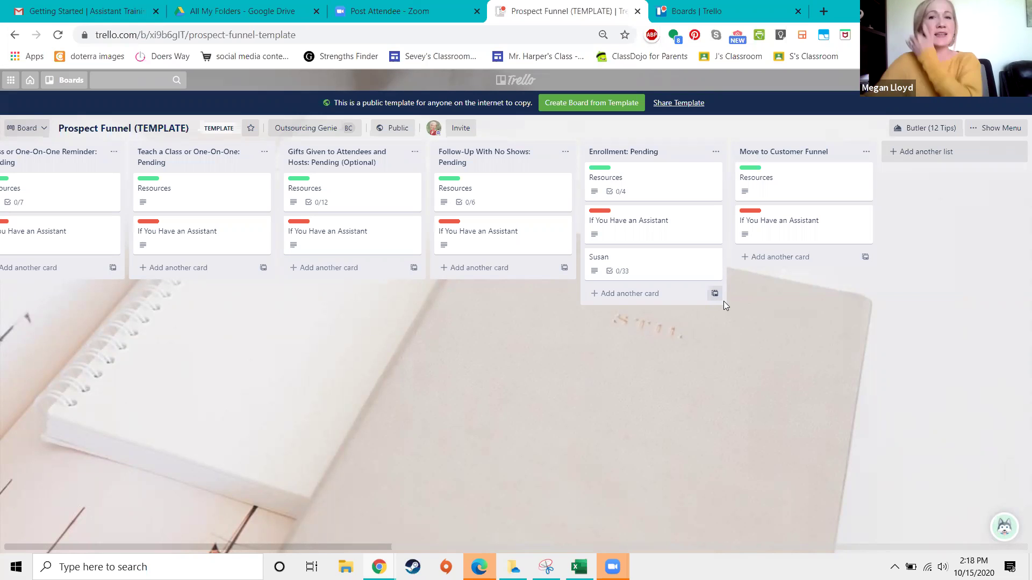
left_click_drag(686, 281, 824, 272)
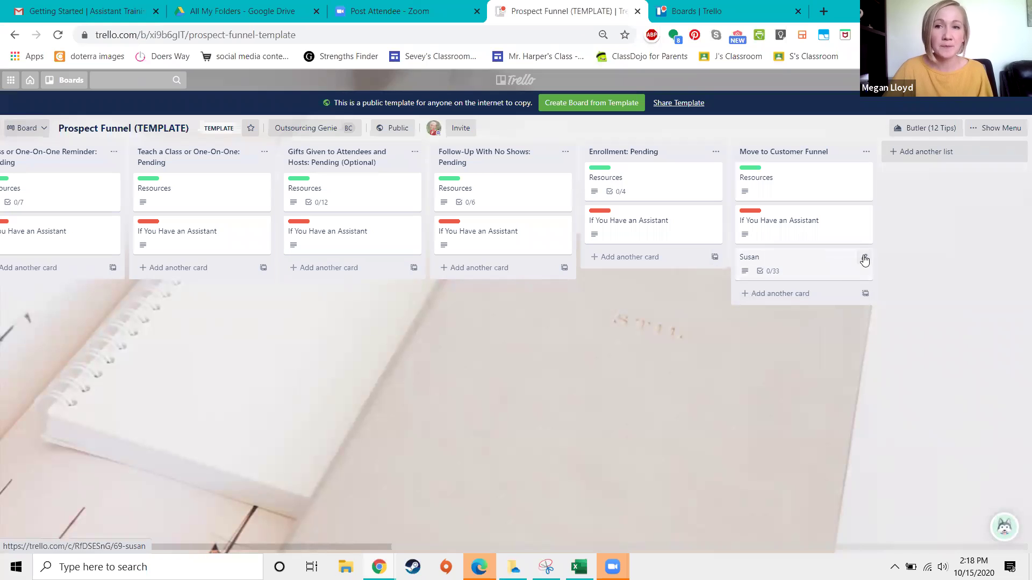
Transfer the prospect's card to the My Customers list of the Customer Funnel (TEMPLATE) board at position 2
left_click(864, 260)
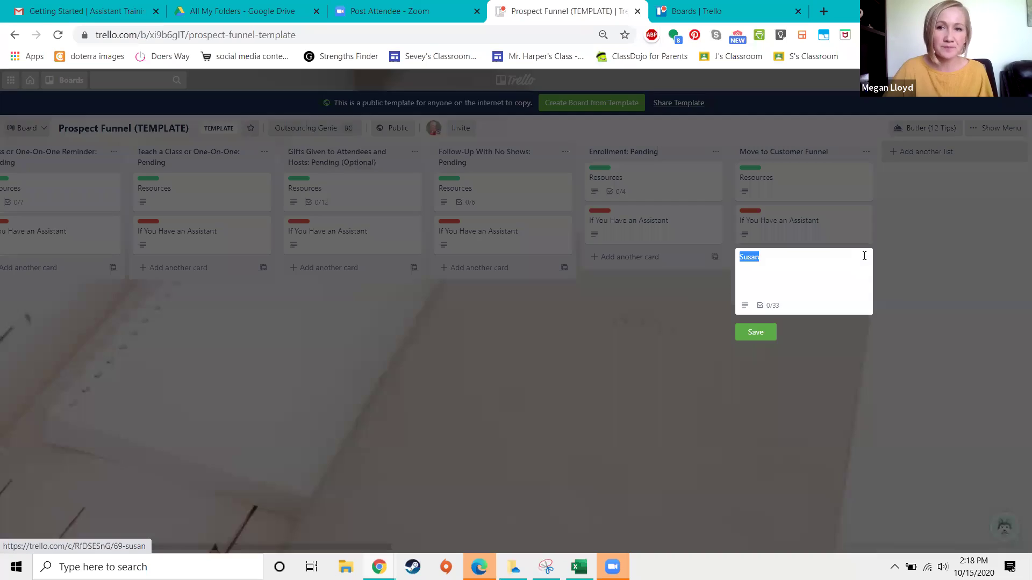
left_click(906, 277)
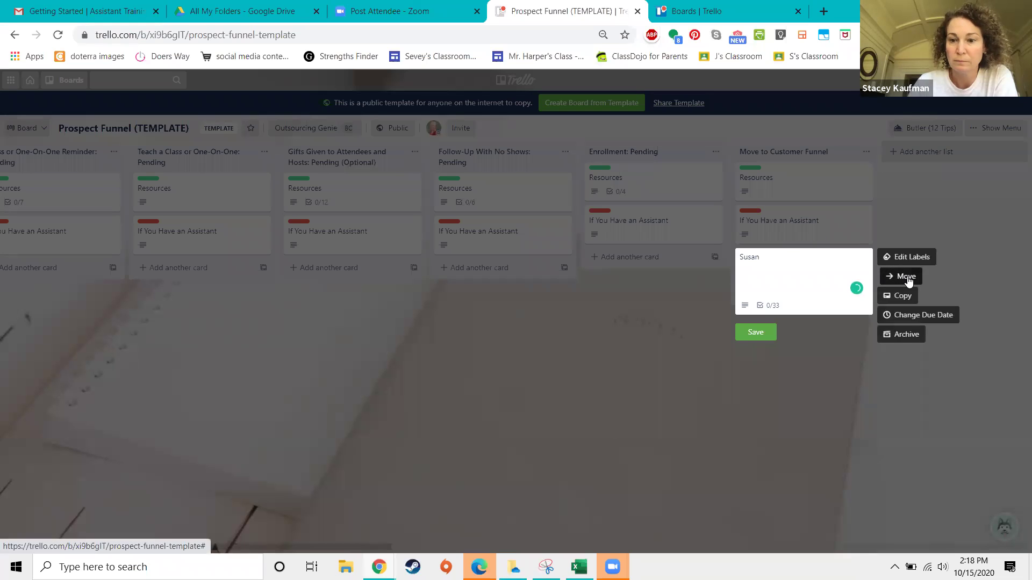
left_click(919, 352)
scroll(904, 290, "down", 1)
left_click(911, 235)
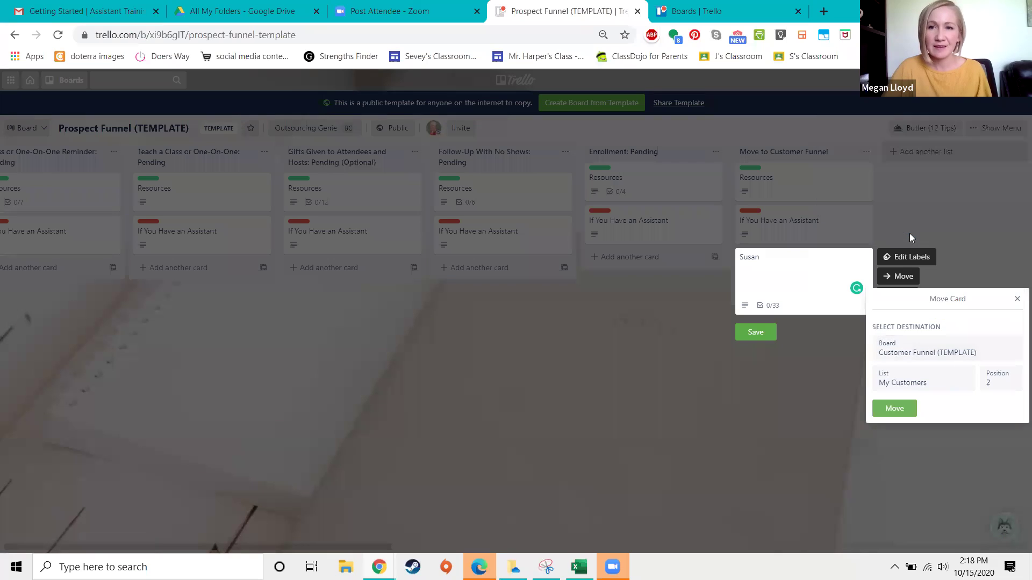
left_click(910, 410)
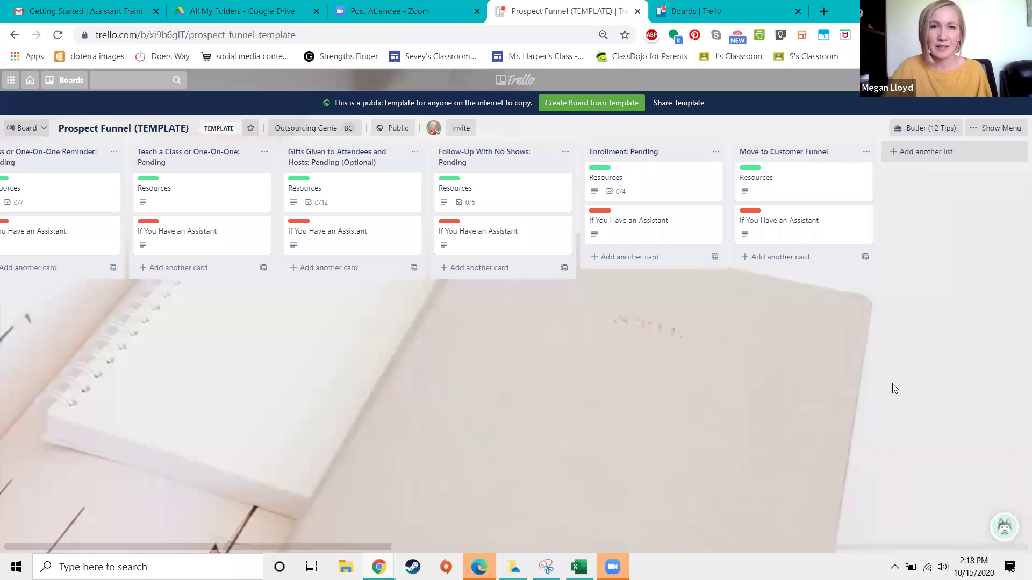
Open the Customer Funnel (TEMPLATE) board from the boards overview to view the transferred card
left_click(702, 9)
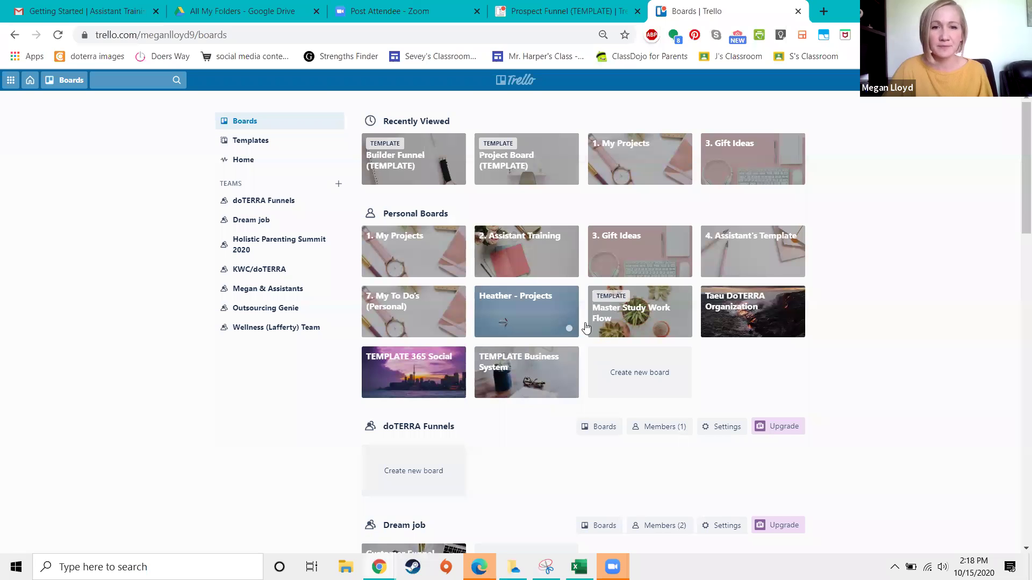
scroll(538, 338, "down", 14)
scroll(532, 329, "down", 5)
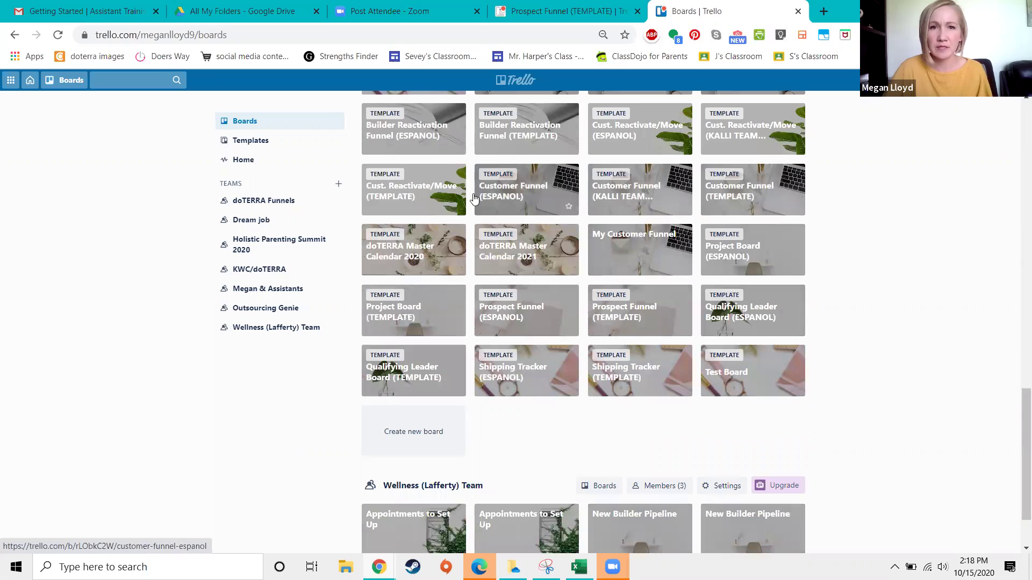
left_click(752, 194)
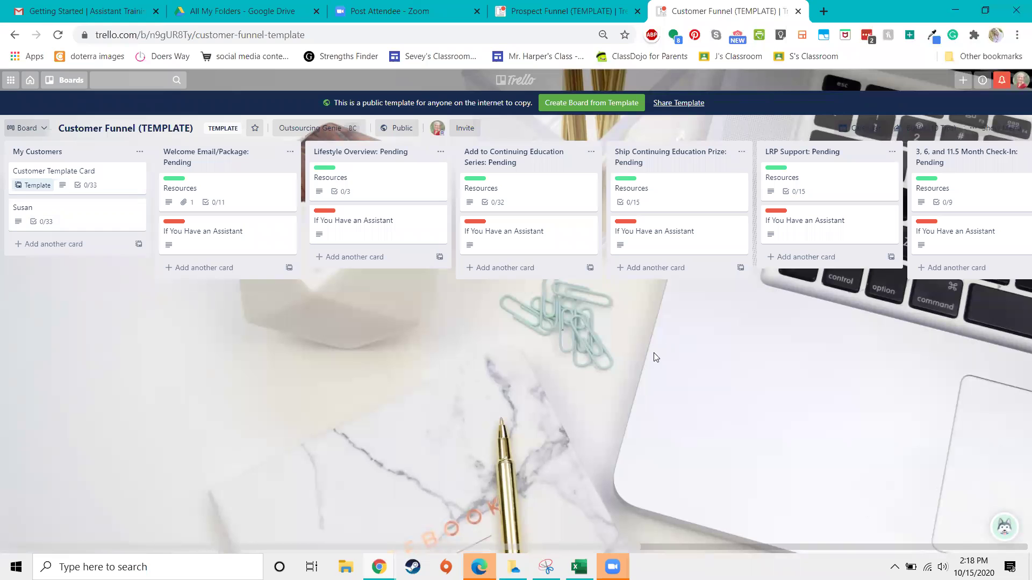
left_click_drag(680, 361, 783, 328)
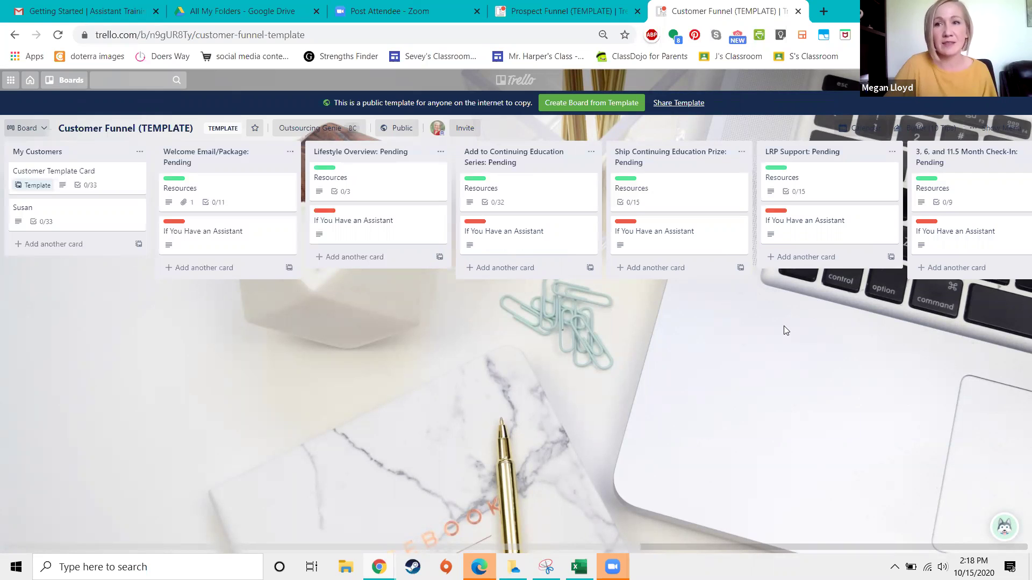
Open the Power-Ups directory of the Customer Funnel (TEMPLATE) board
left_click(997, 131)
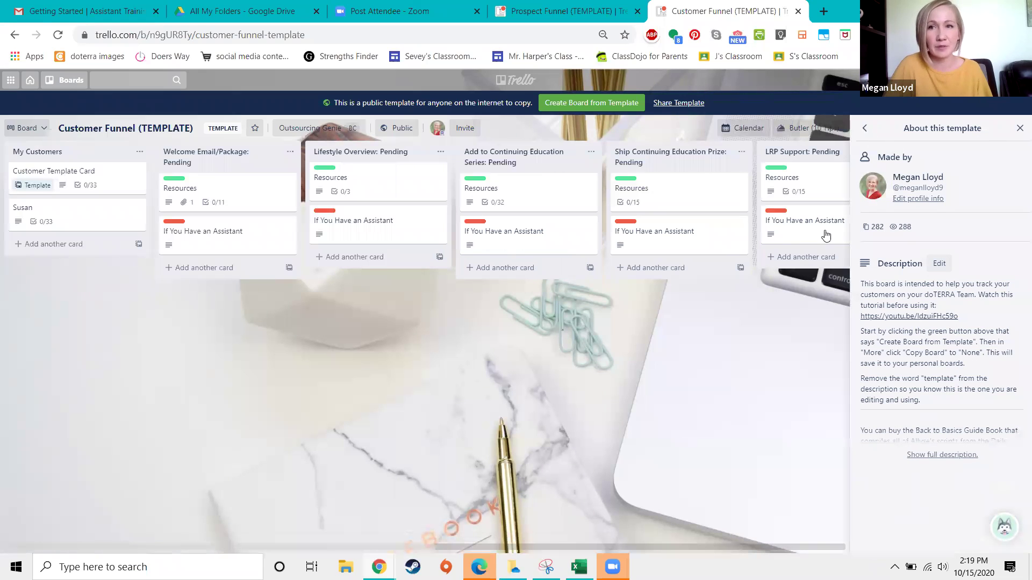
left_click(1019, 128)
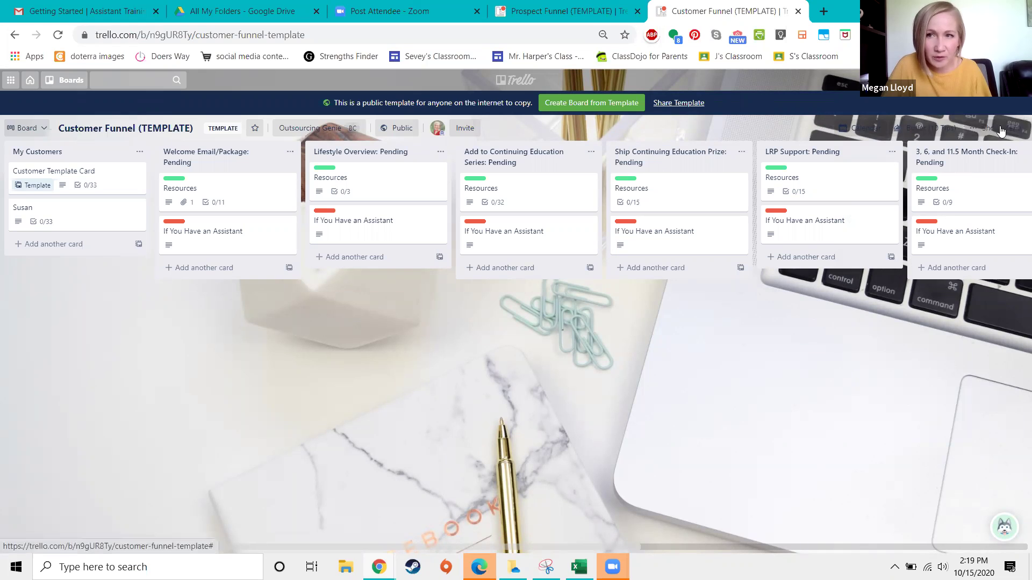
left_click(1000, 133)
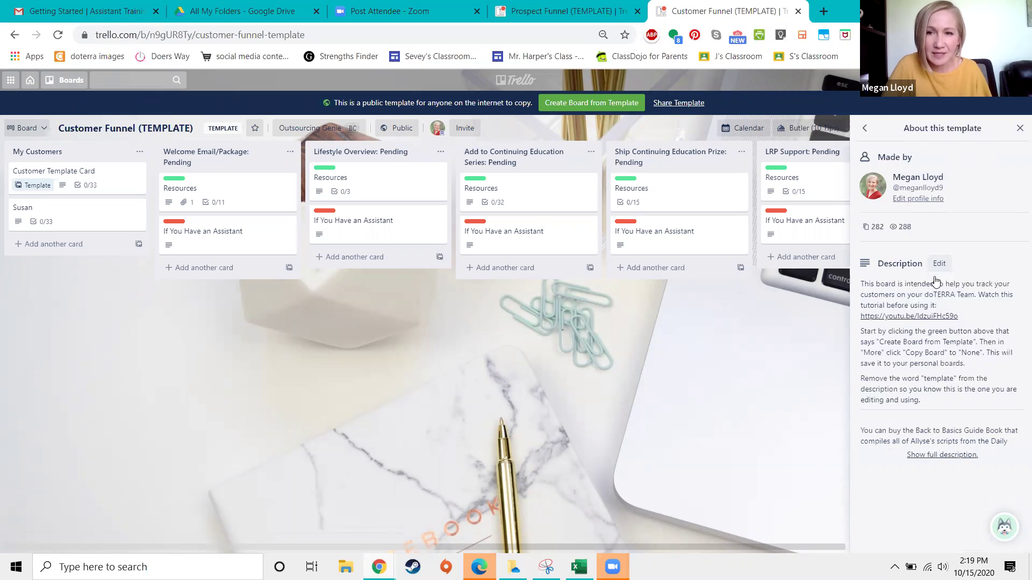
left_click(865, 132)
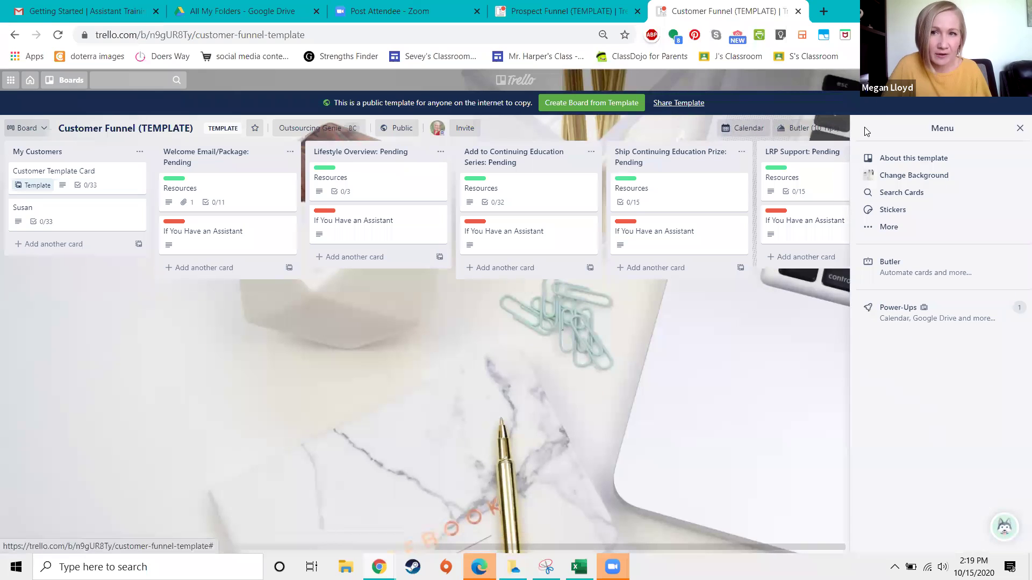
left_click(920, 310)
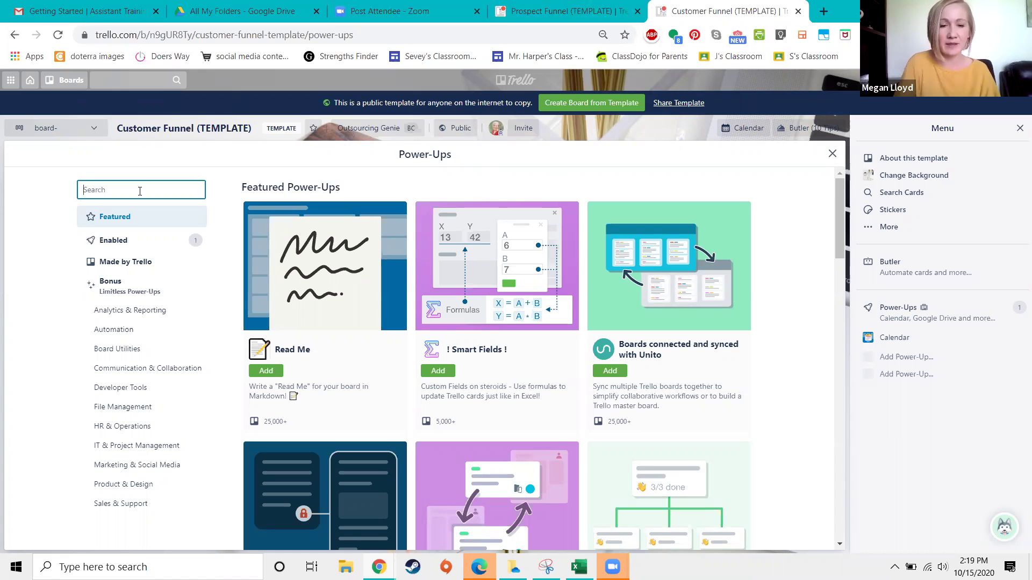
Search the Power-Ups directory for "unito", then close the directory and the board menu
type("car")
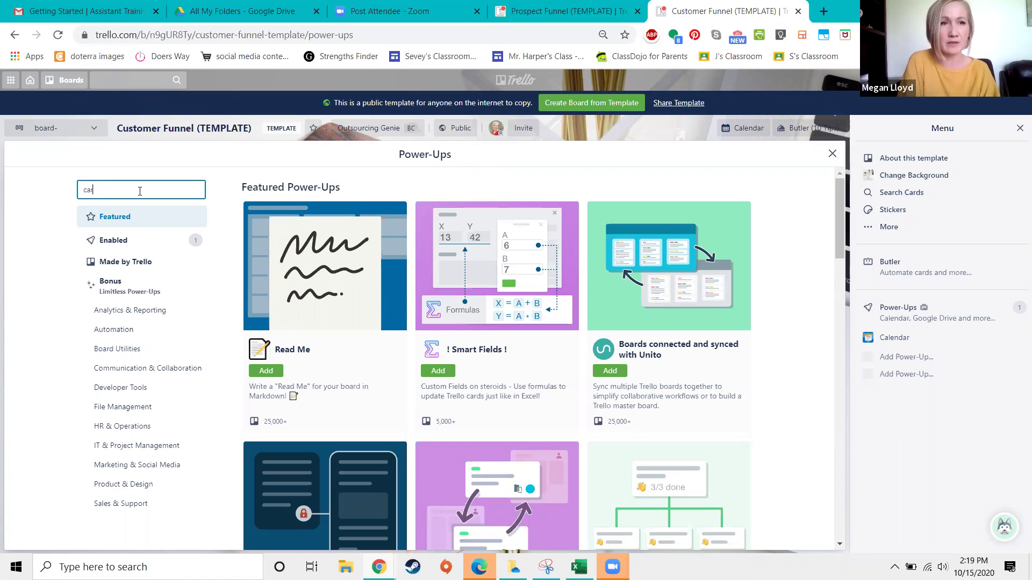
key("BackSpace")
key("BackSpace")
key("BackSpace")
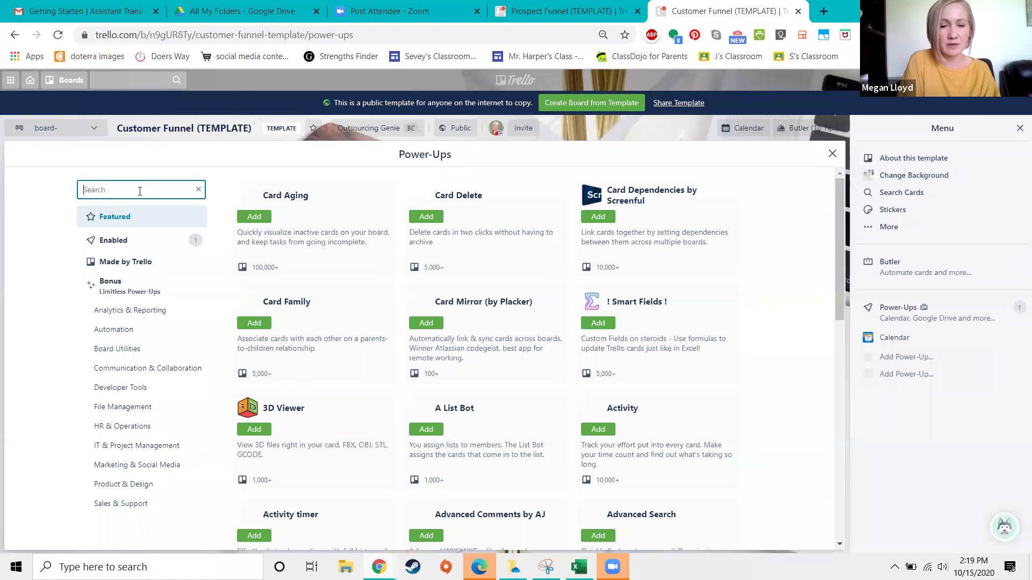
type("unito")
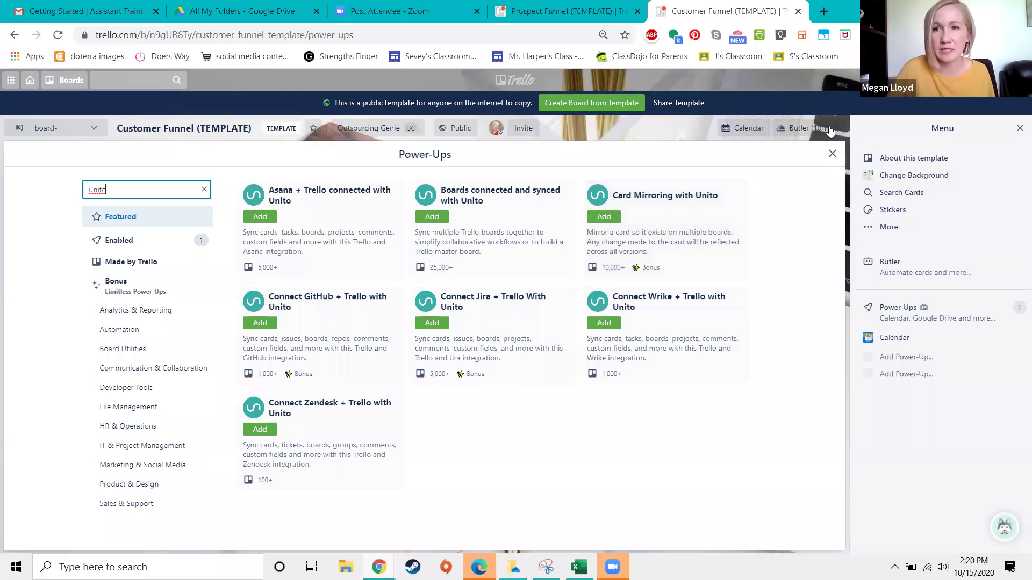
left_click(831, 156)
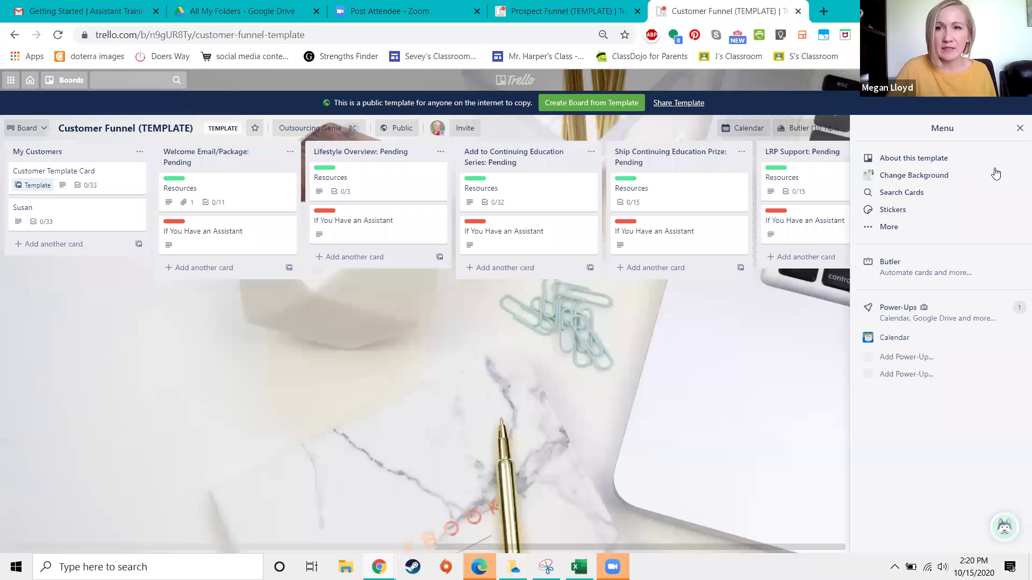
left_click(1019, 130)
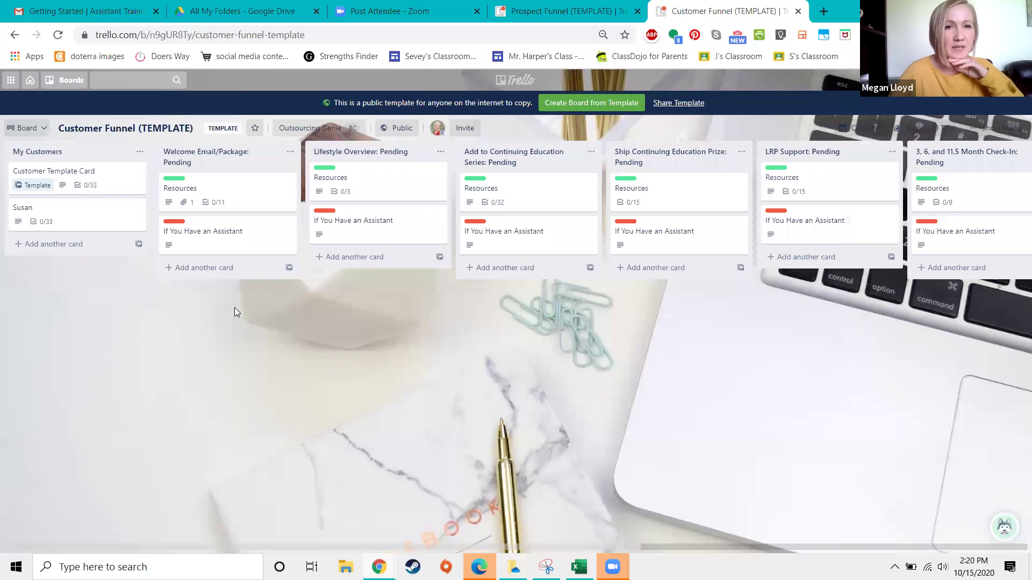
Move the customer's card to Welcome Email/Package: Pending and review that list's Resources card
left_click_drag(80, 214, 223, 280)
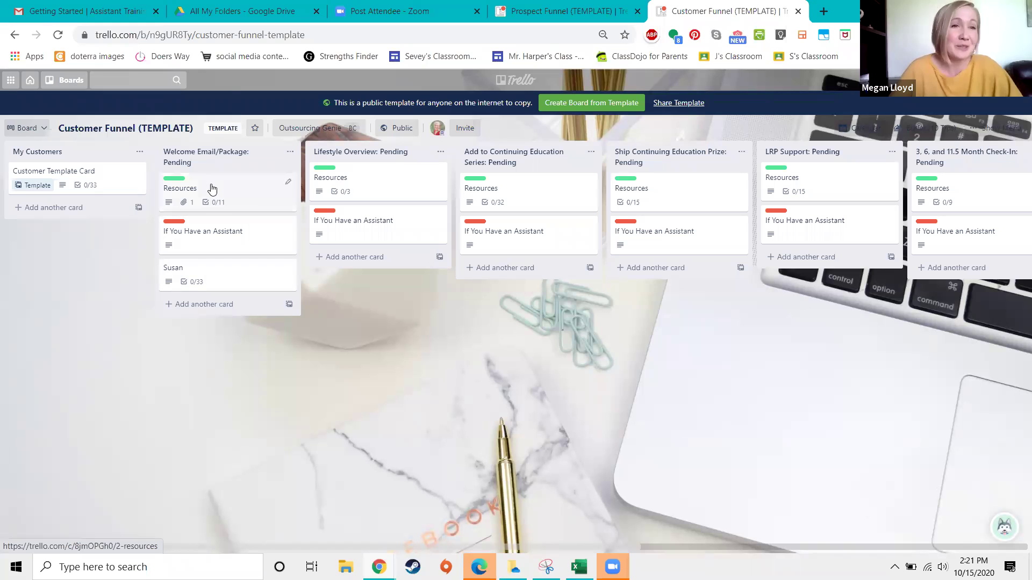
left_click(236, 195)
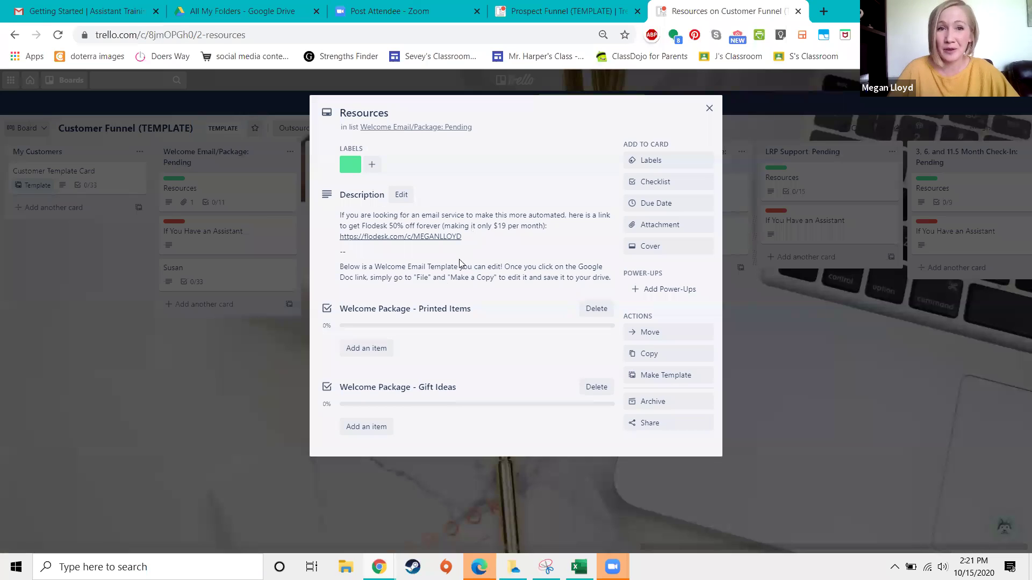
scroll(477, 263, "down", 2)
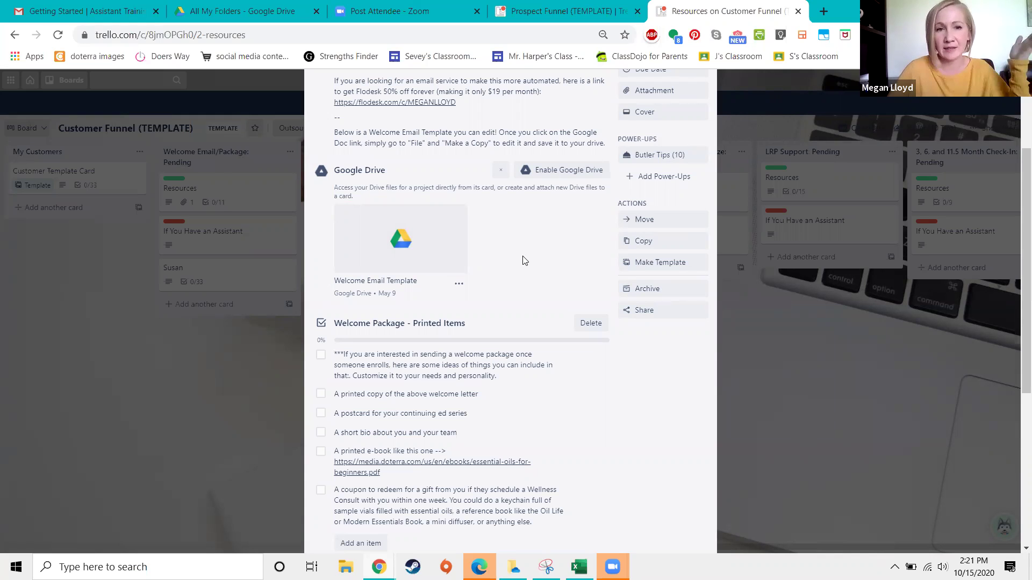
scroll(473, 228, "down", 2)
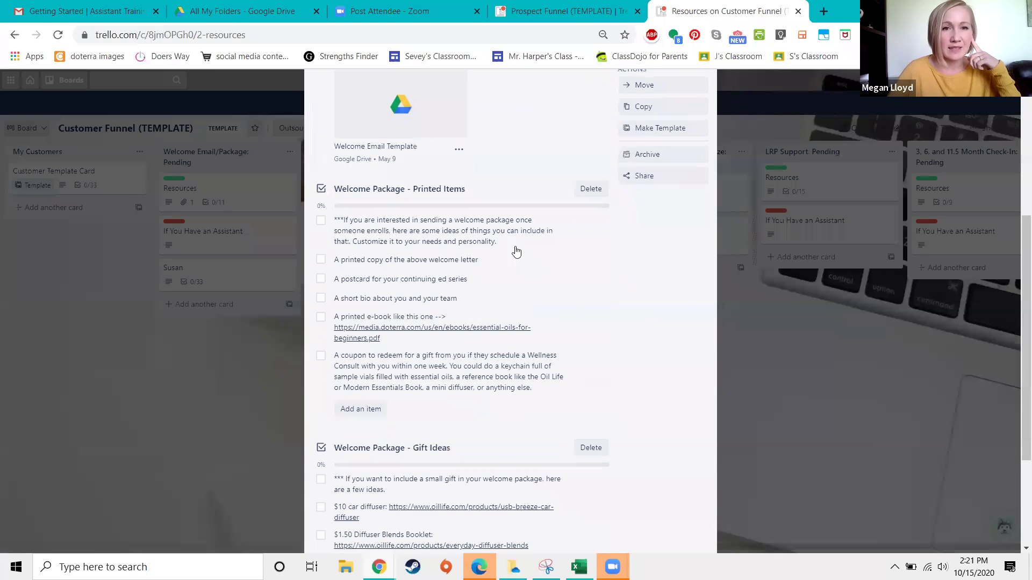
scroll(473, 228, "down", 2)
scroll(473, 228, "up", 2)
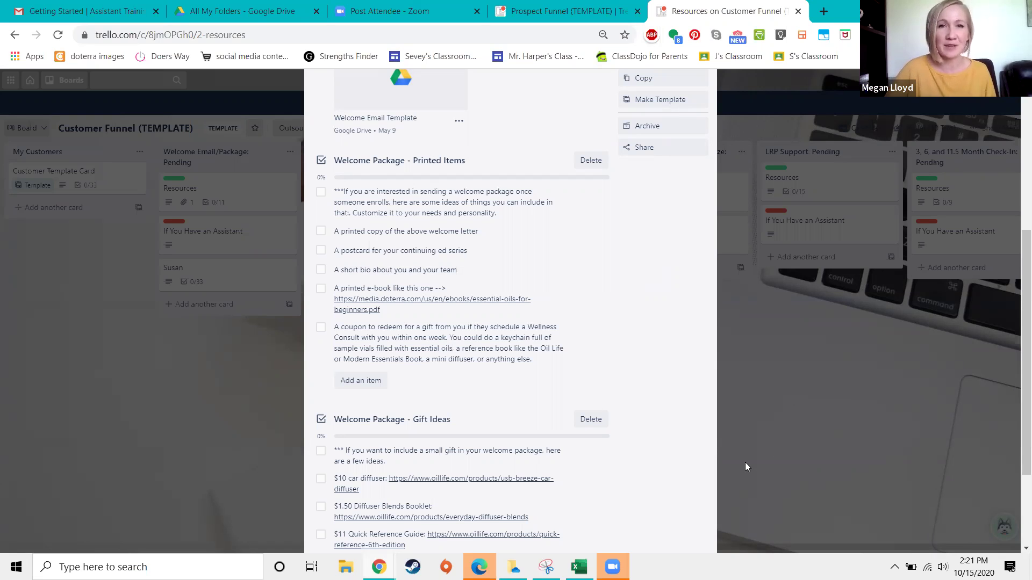
scroll(798, 299, "up", 5)
scroll(799, 299, "down", 2)
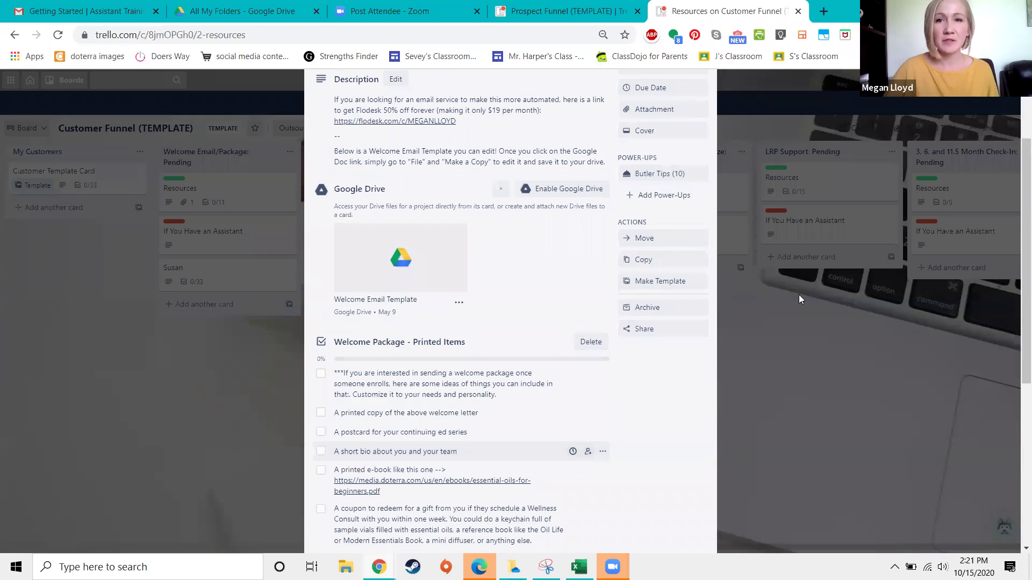
scroll(799, 299, "down", 3)
left_click(798, 299)
Move the customer's card to Lifestyle Overview: Pending and review that list's Resources card
left_click_drag(276, 300, 379, 255)
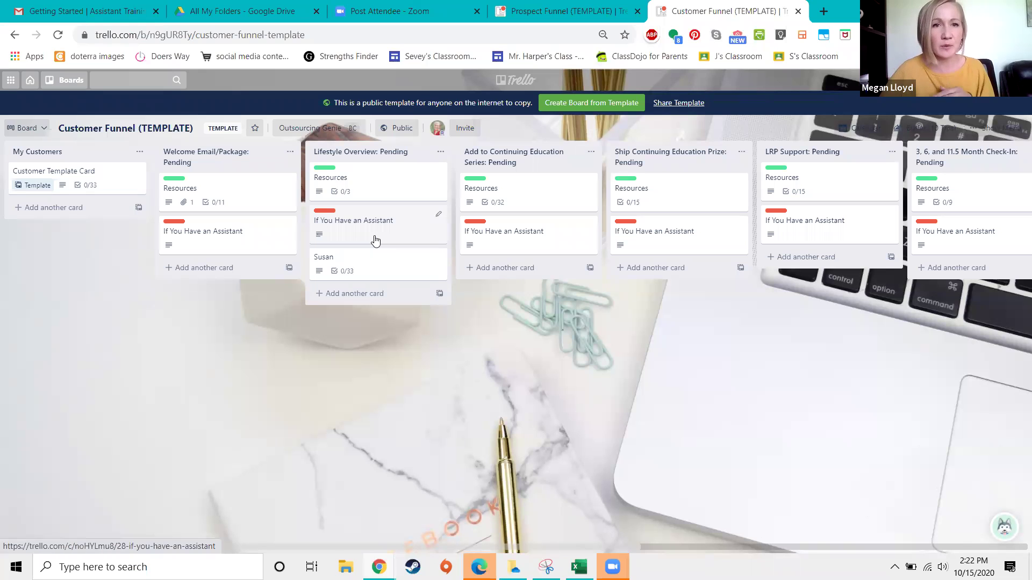
left_click(378, 183)
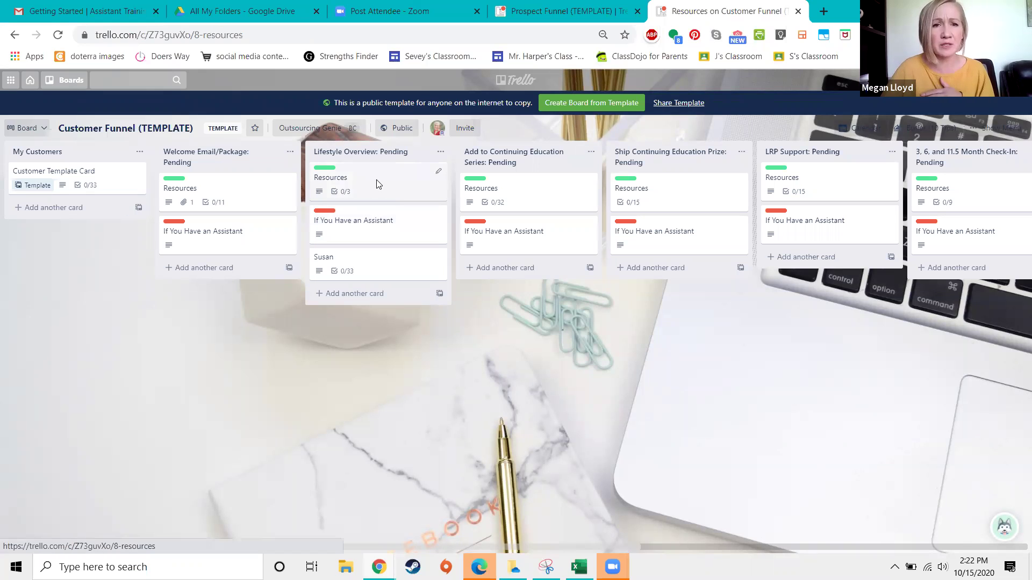
scroll(447, 231, "down", 1)
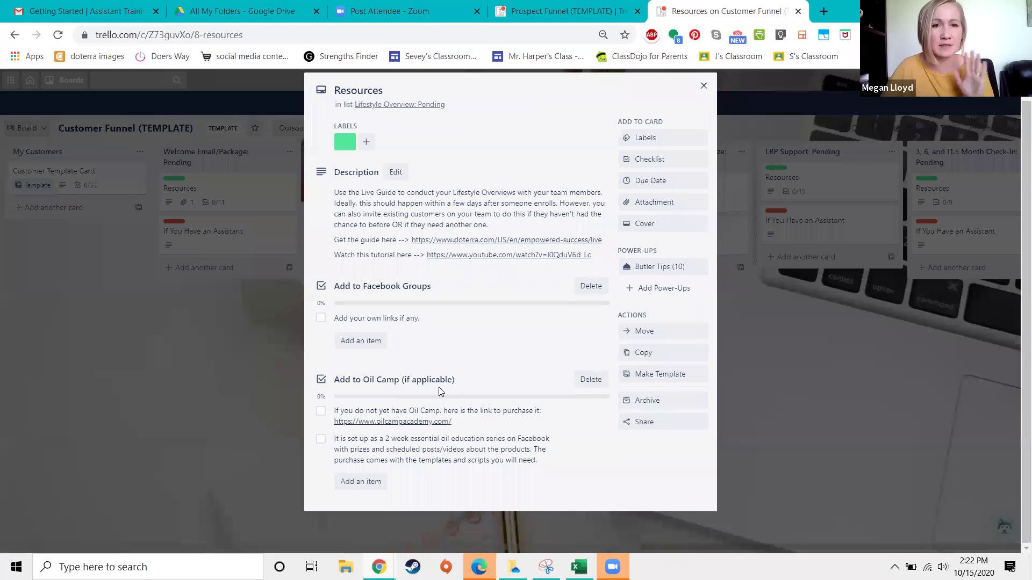
left_click(795, 375)
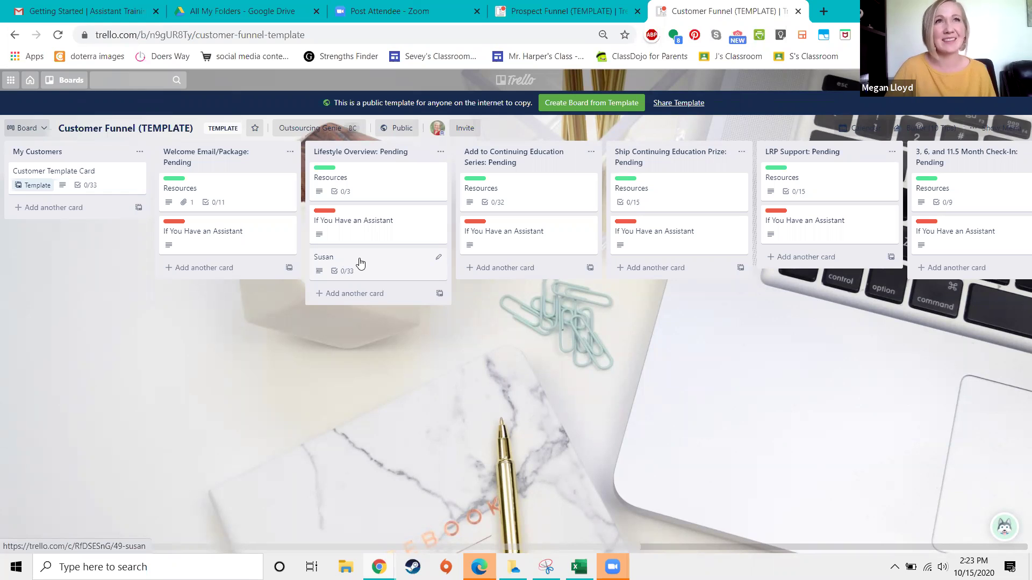
Move the customer's card to Add to Continuing Education Series: Pending and expand the full description of that list's Resources card
left_click_drag(360, 262, 522, 284)
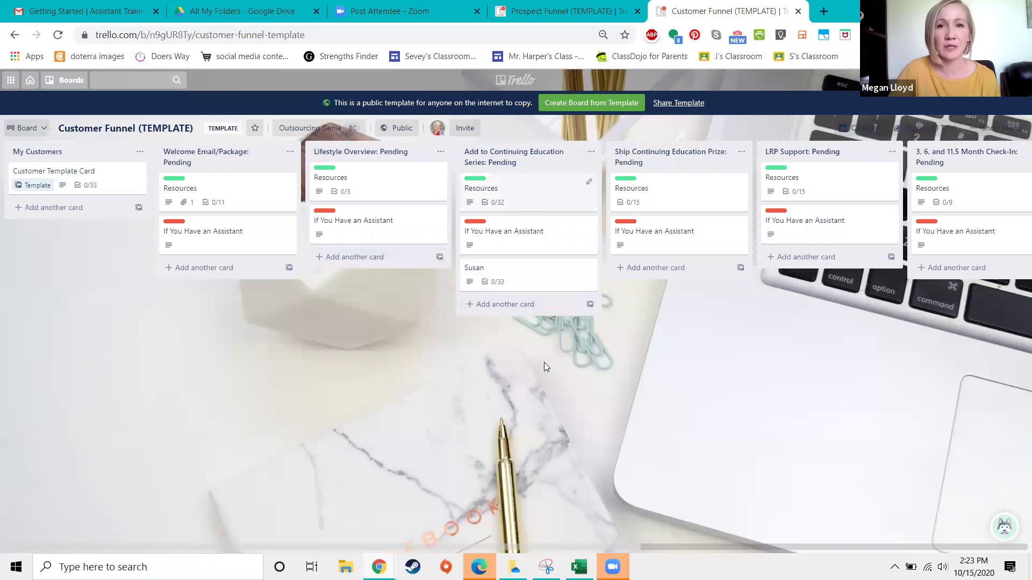
left_click(538, 204)
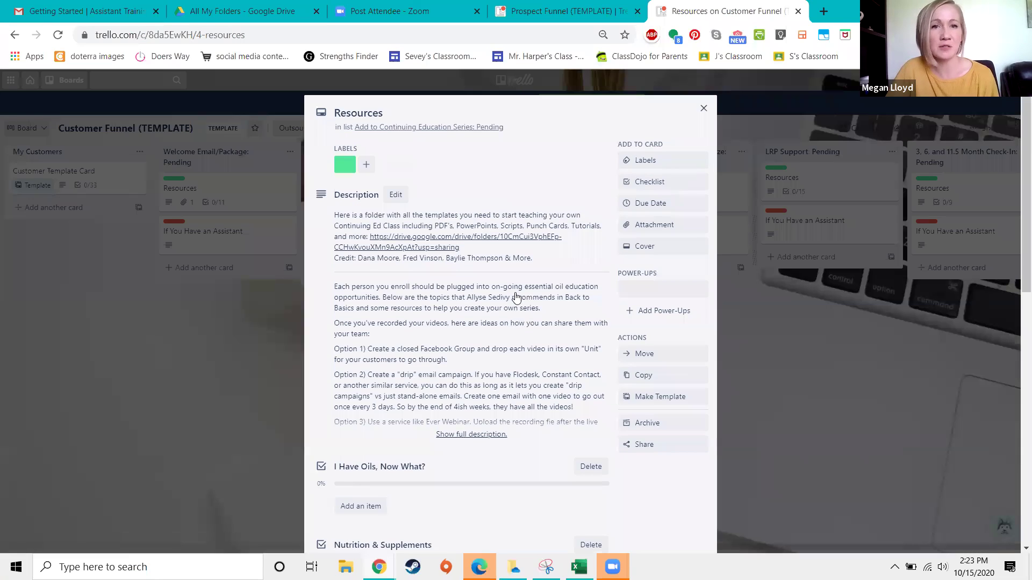
scroll(489, 266, "down", 3)
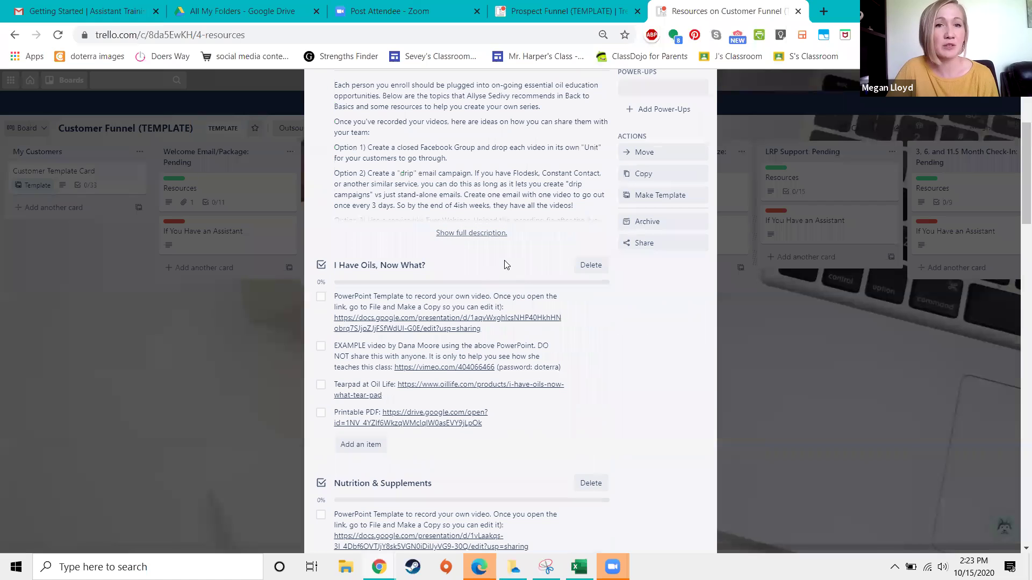
left_click(489, 233)
scroll(576, 281, "up", 3)
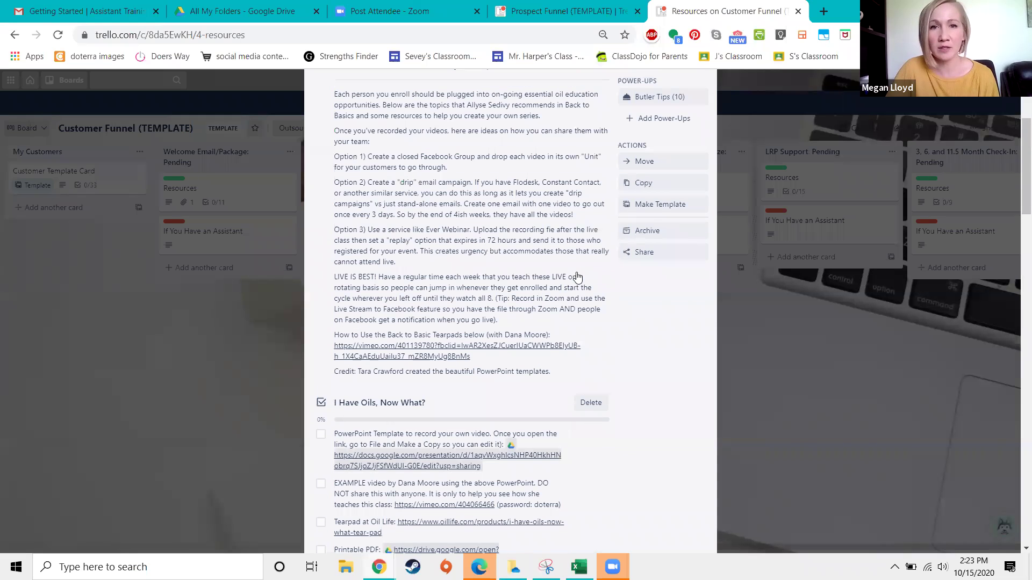
Examine the continuing education Resources card's description and its I Have Oils, Now What? and Nutrition & Supplements checklists, then close the card
scroll(577, 280, "down", 3)
scroll(495, 204, "down", 3)
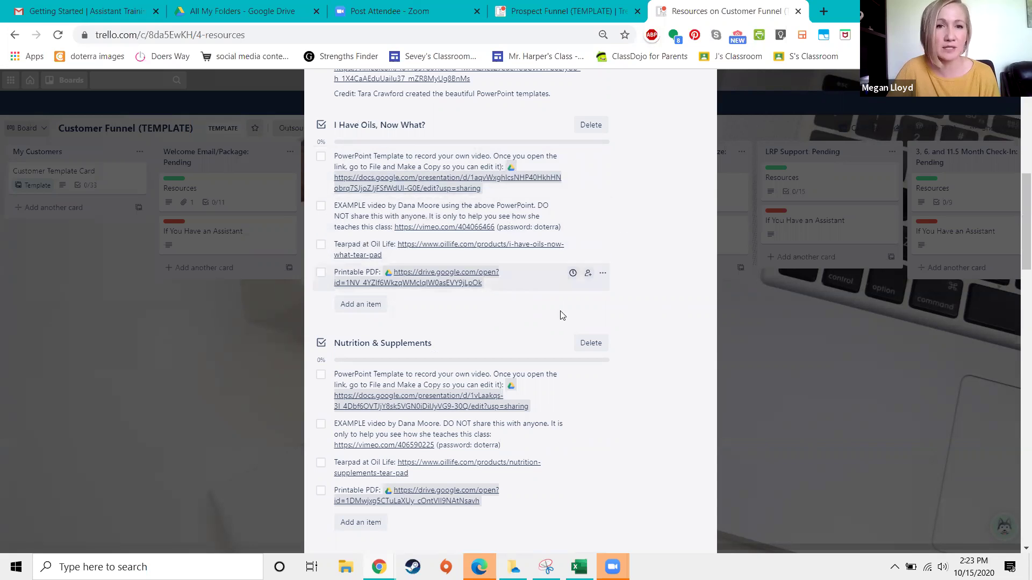
scroll(523, 316, "down", 1)
scroll(523, 311, "up", 4)
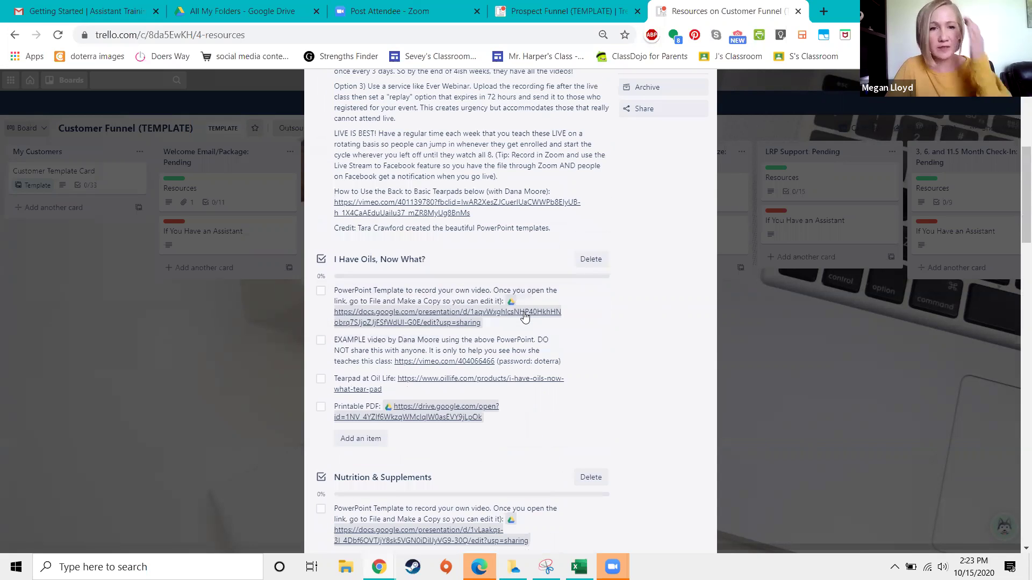
scroll(524, 317, "up", 5)
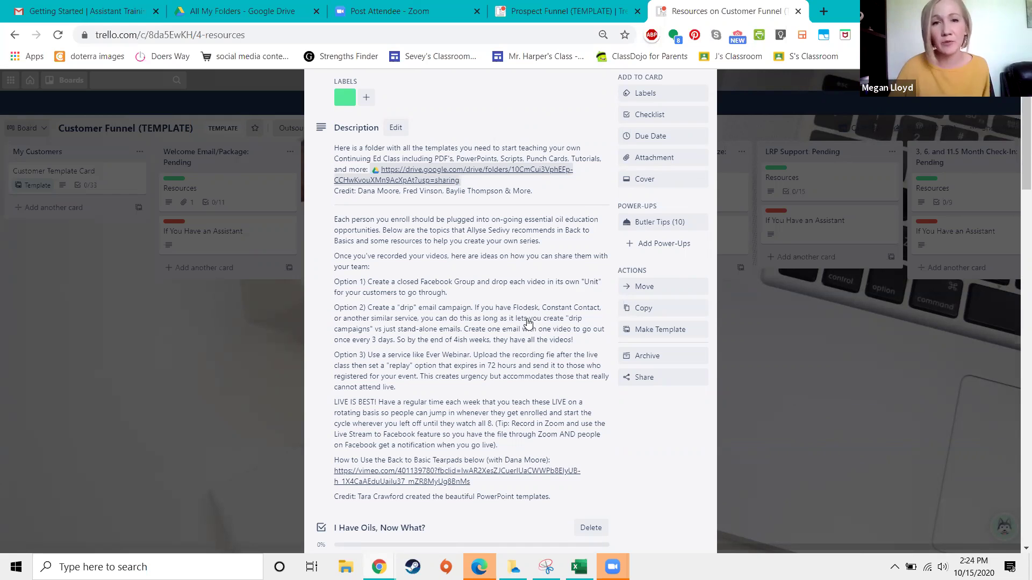
scroll(529, 323, "down", 4)
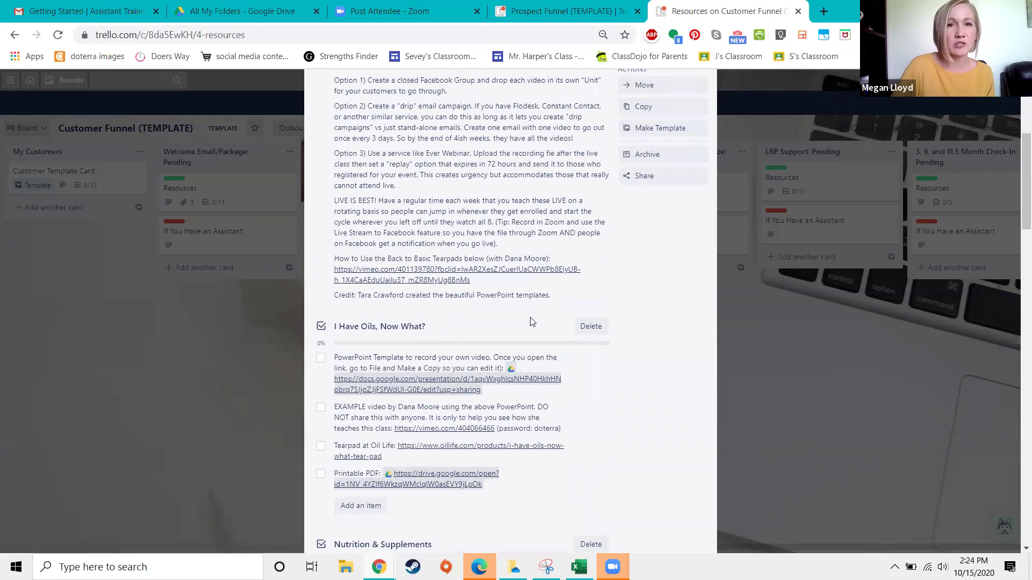
scroll(531, 321, "up", 5)
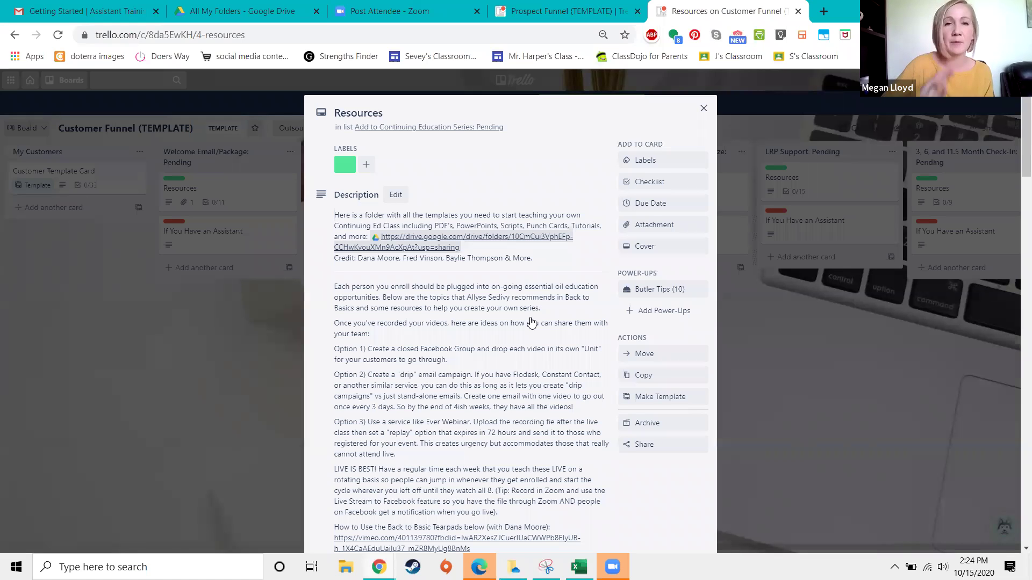
left_click(792, 340)
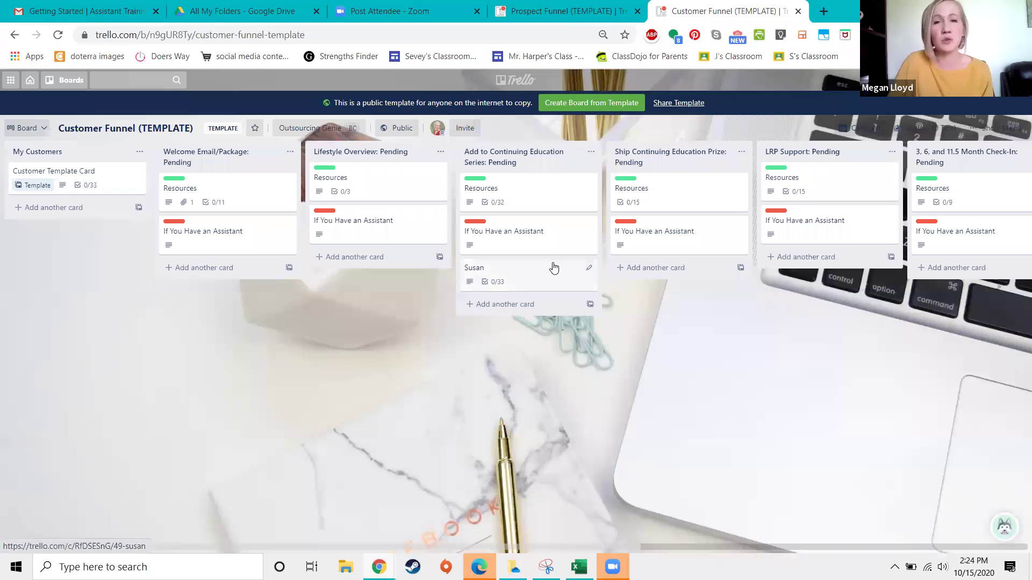
Move the customer's card to Ship Continuing Education Prize: Pending and on to LRP Support: Pending
left_click_drag(577, 284, 701, 280)
left_click_drag(795, 341, 482, 336)
left_click_drag(387, 275, 489, 263)
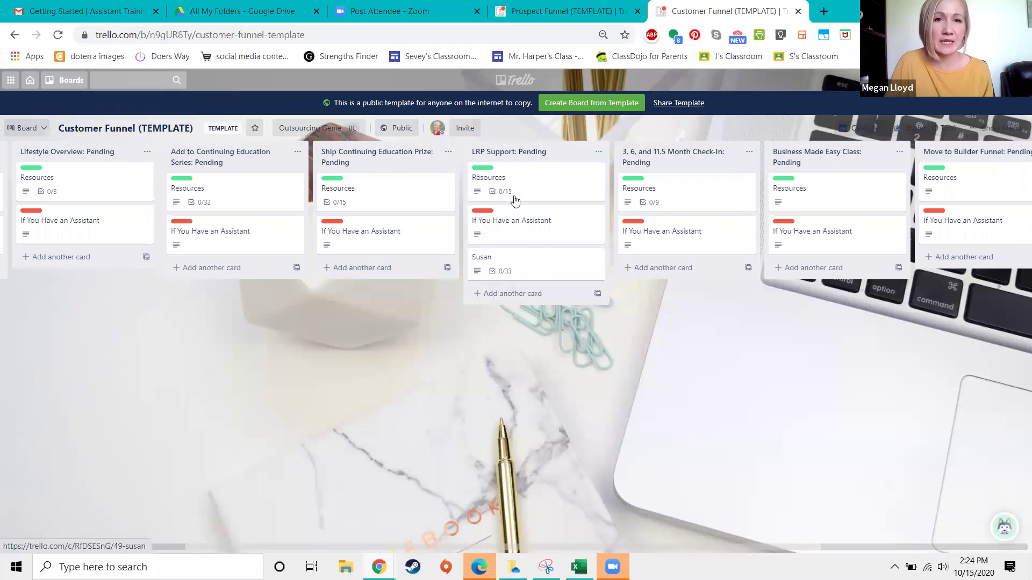
Open the Resources card in LRP Support: Pending and examine its description, monthly LRP checklist and scripts
left_click(516, 188)
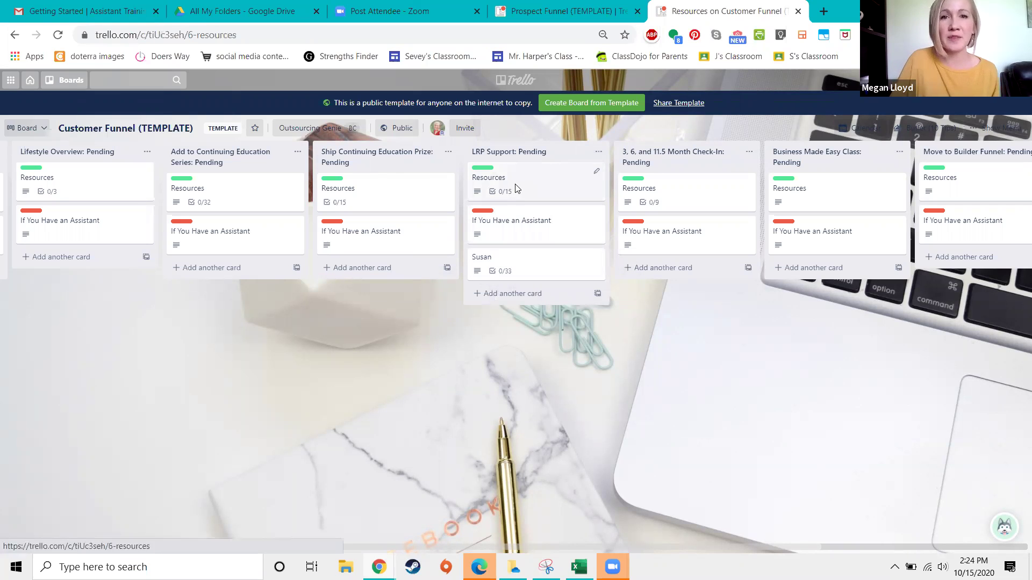
scroll(520, 249, "down", 1)
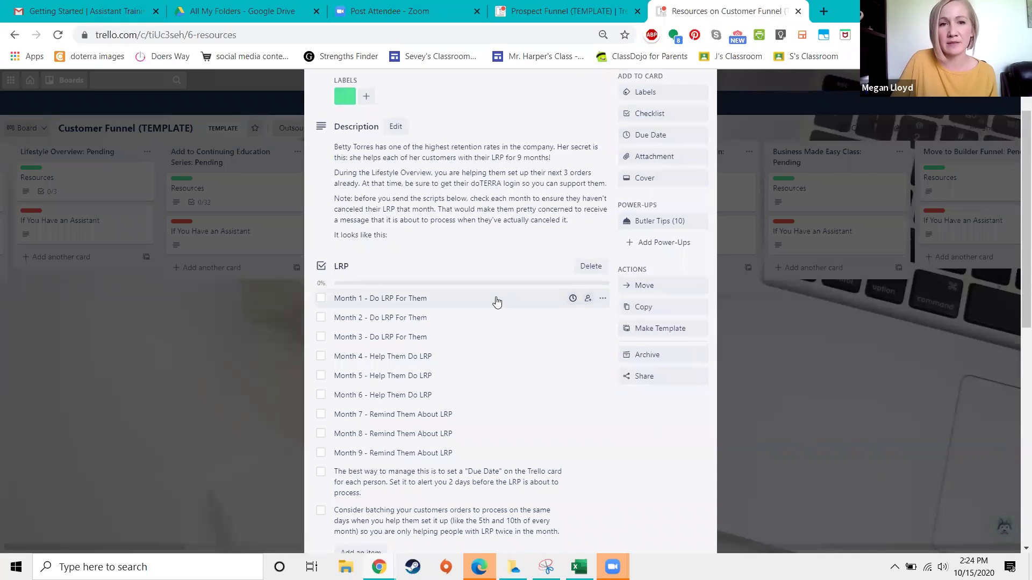
scroll(493, 299, "down", 1)
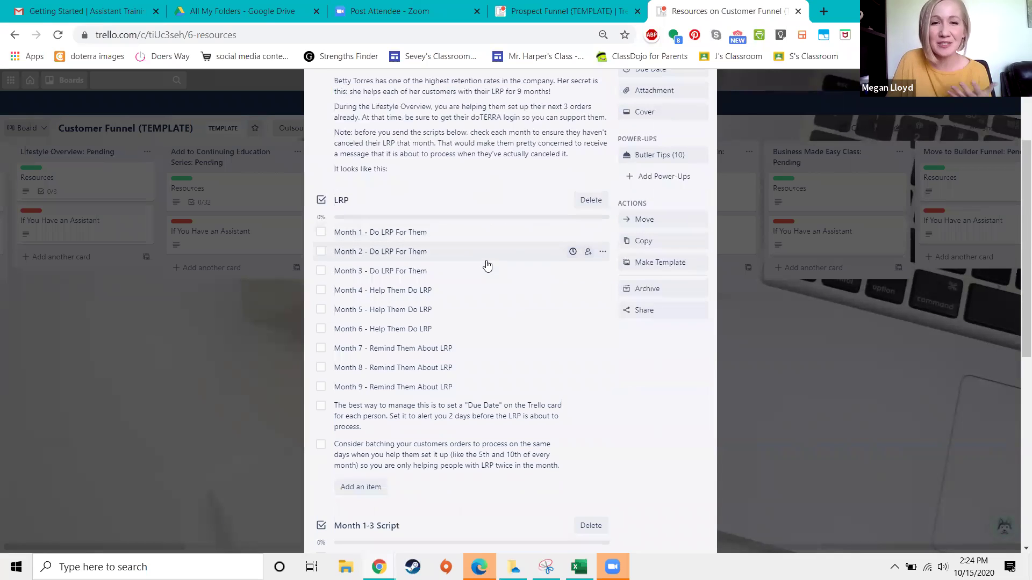
scroll(486, 266, "down", 2)
scroll(488, 265, "up", 3)
scroll(488, 265, "up", 2)
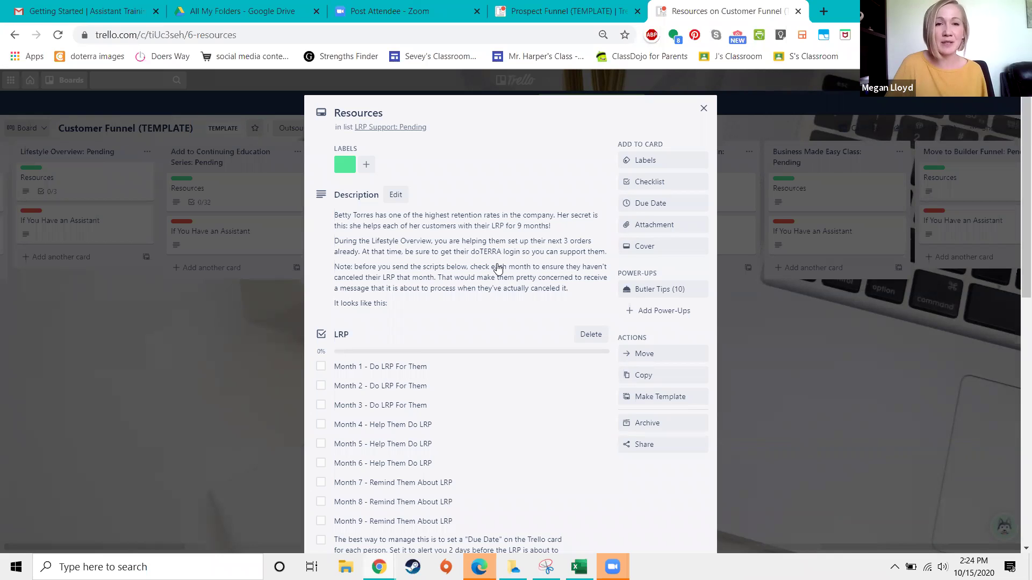
Examine the LRP checklist and the Month 1-3, Month 4-6 and Month 7-9 scripts on the Resources card, then close the card
scroll(497, 269, "down", 10)
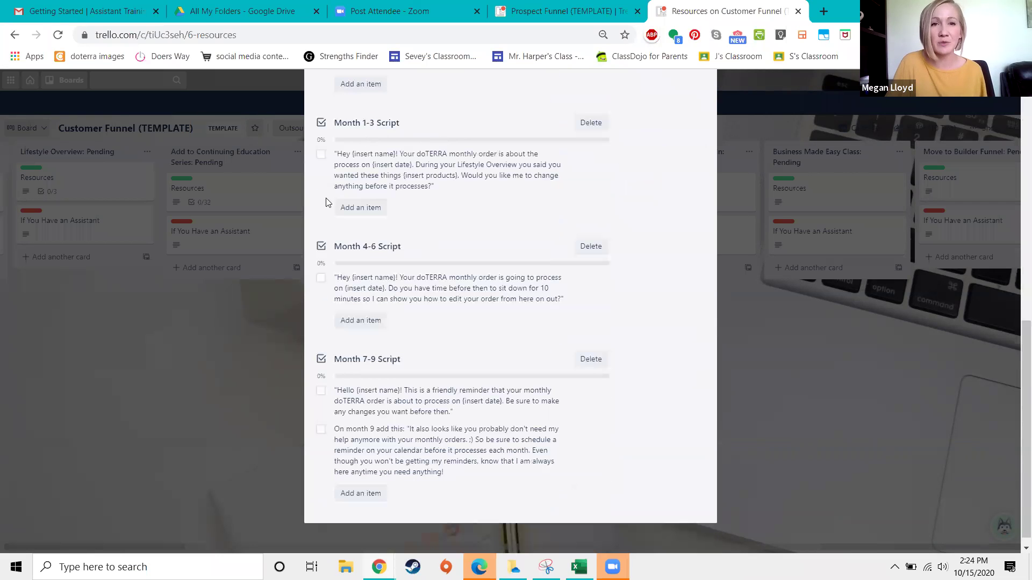
scroll(639, 216, "up", 1)
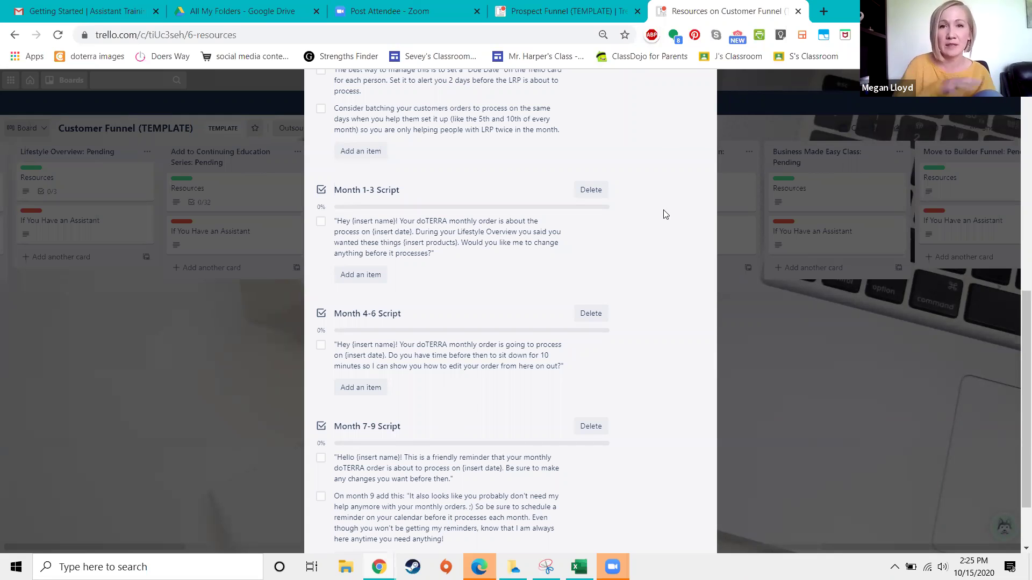
scroll(665, 215, "down", 2)
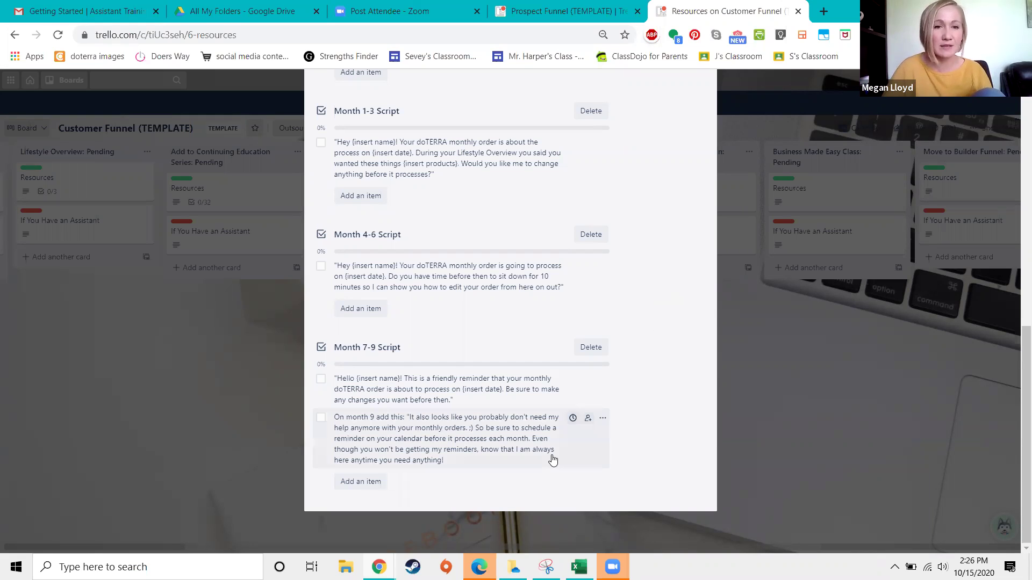
scroll(545, 341, "up", 10)
scroll(545, 341, "down", 10)
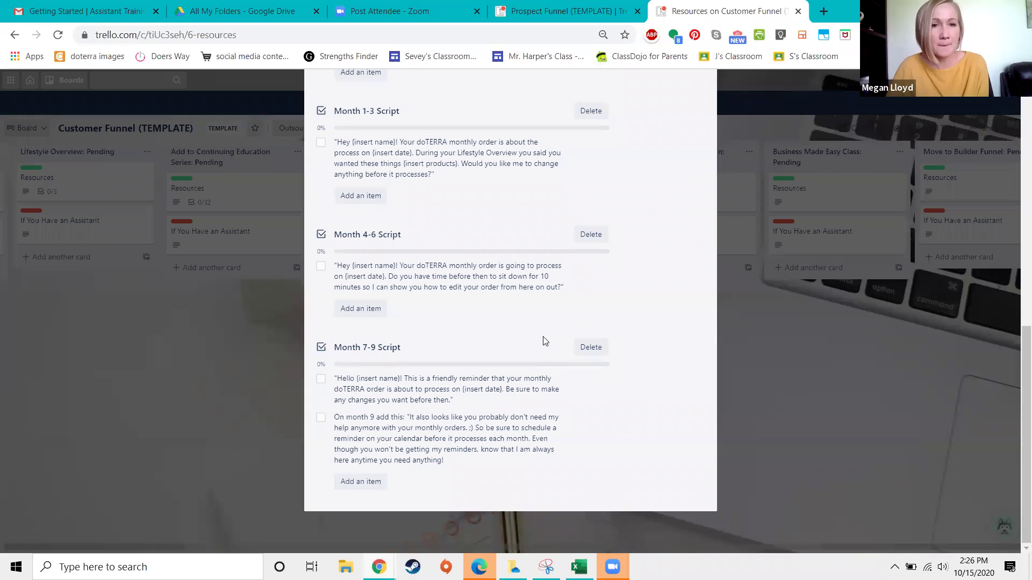
scroll(475, 316, "up", 7)
scroll(217, 279, "up", 3)
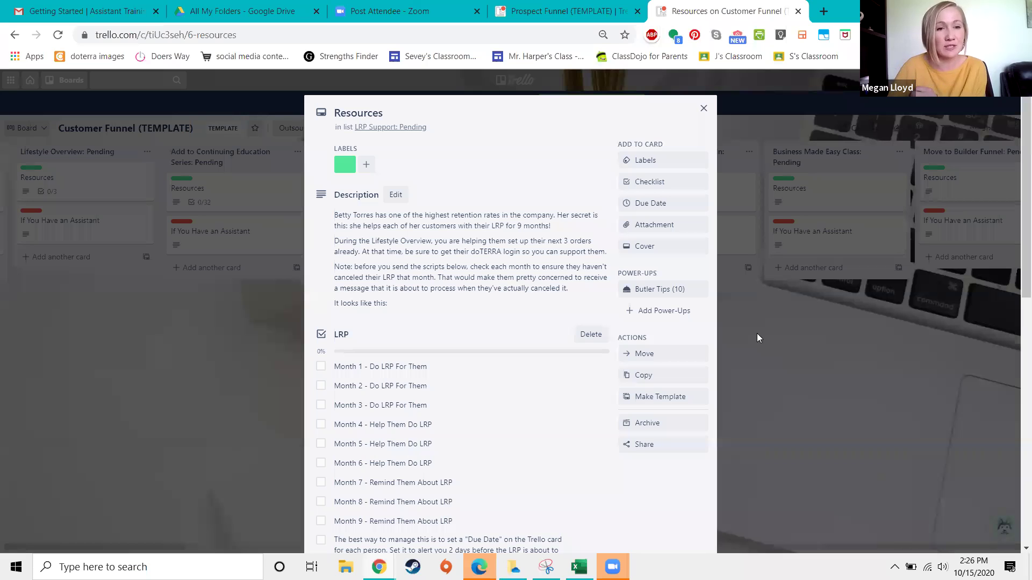
scroll(757, 336, "down", 4)
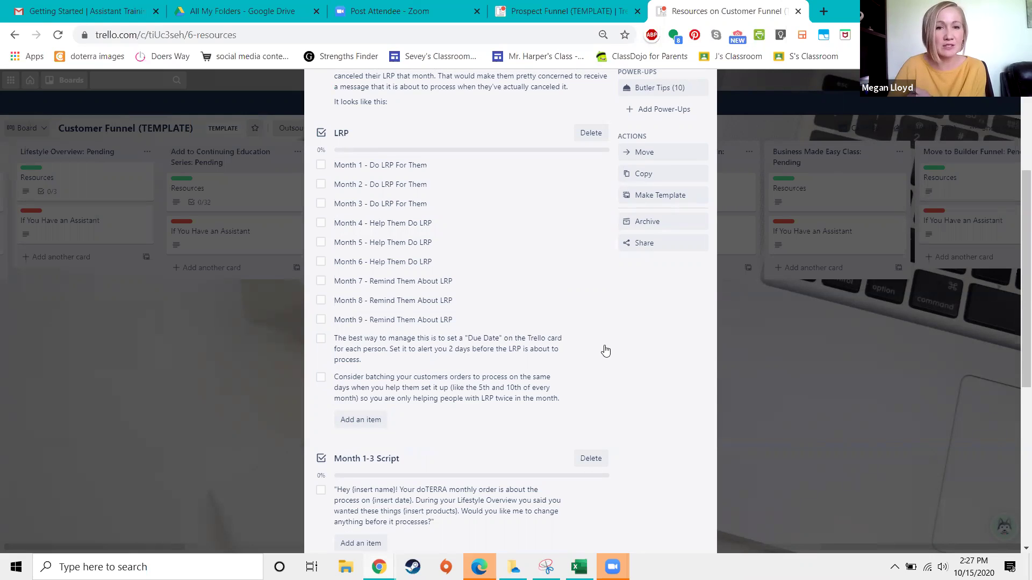
scroll(605, 350, "down", 3)
scroll(605, 350, "up", 3)
scroll(604, 350, "down", 2)
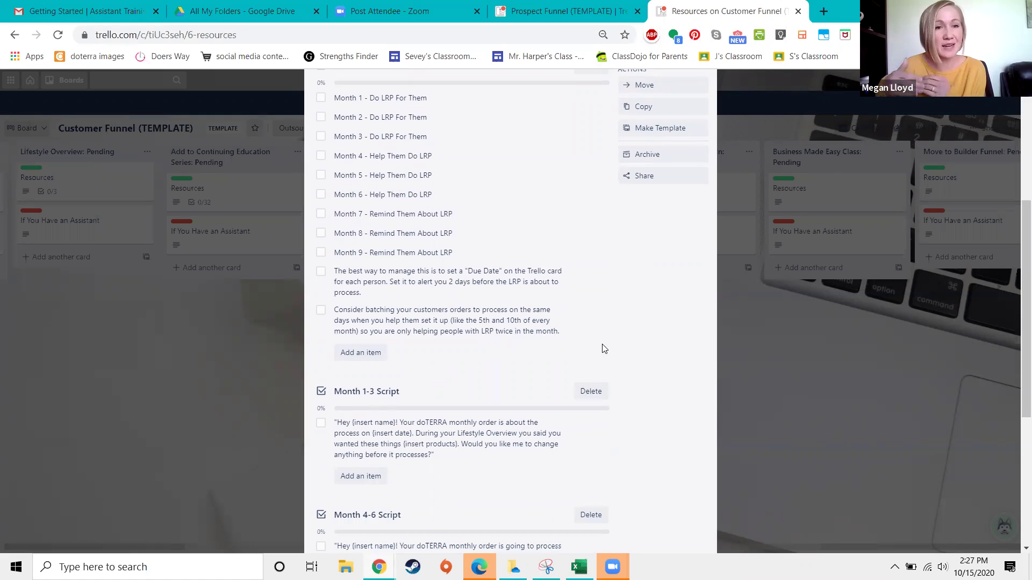
scroll(602, 349, "down", 5)
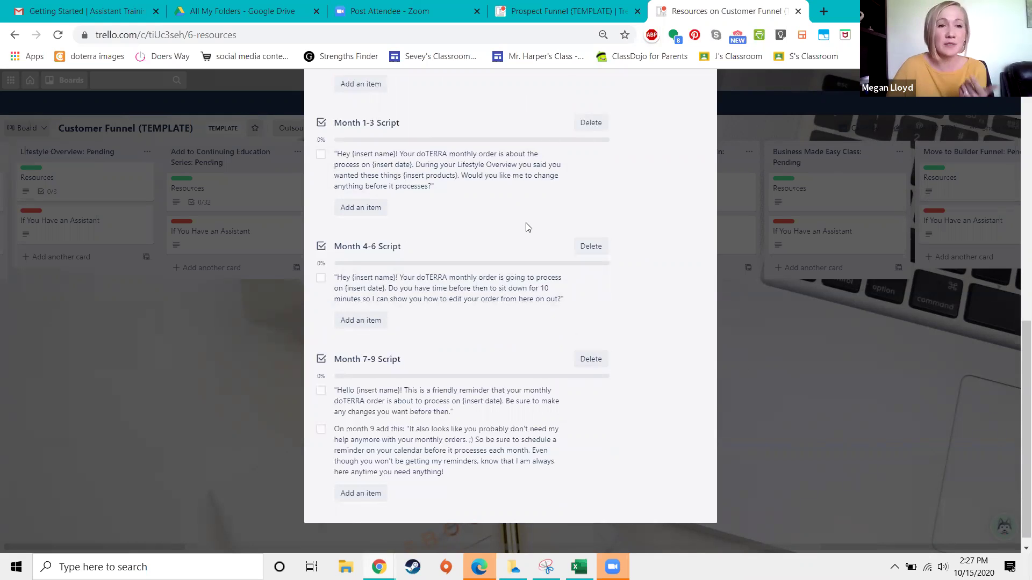
left_click(780, 338)
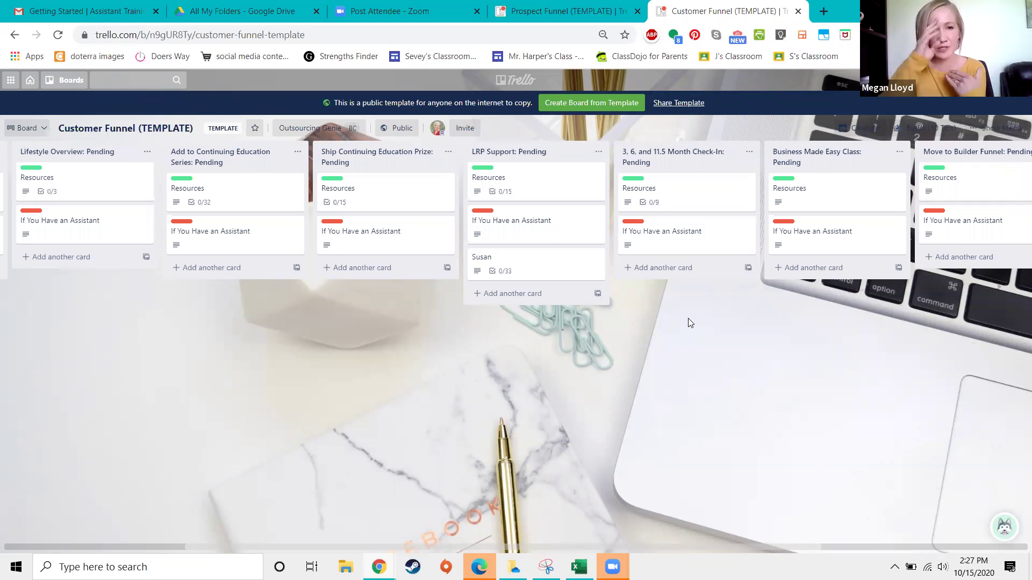
Move the customer's card from LRP Support: Pending to 3, 6, and 11.5 Month Check-In: Pending
left_click_drag(689, 316, 477, 314)
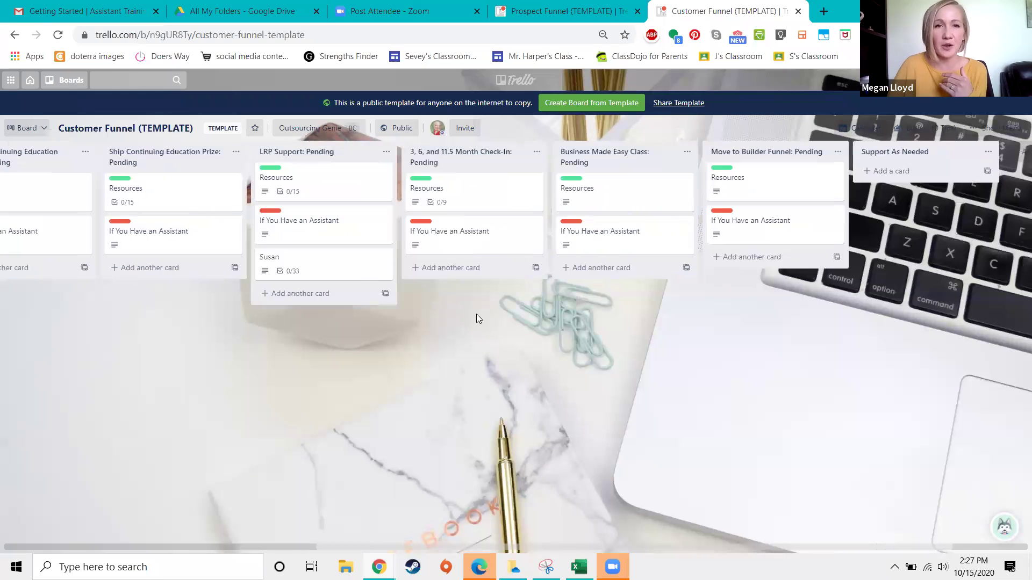
left_click_drag(331, 271, 548, 348)
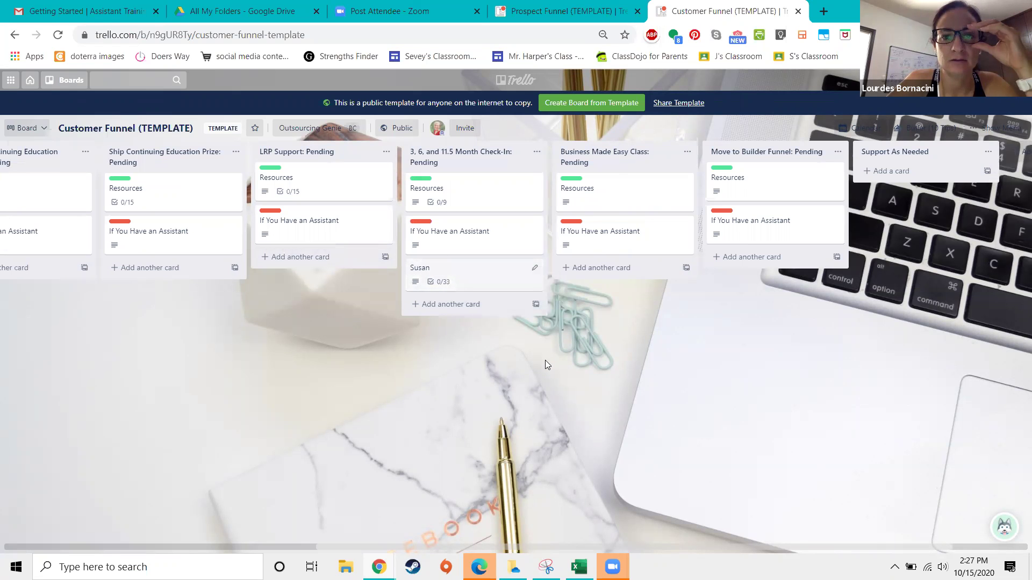
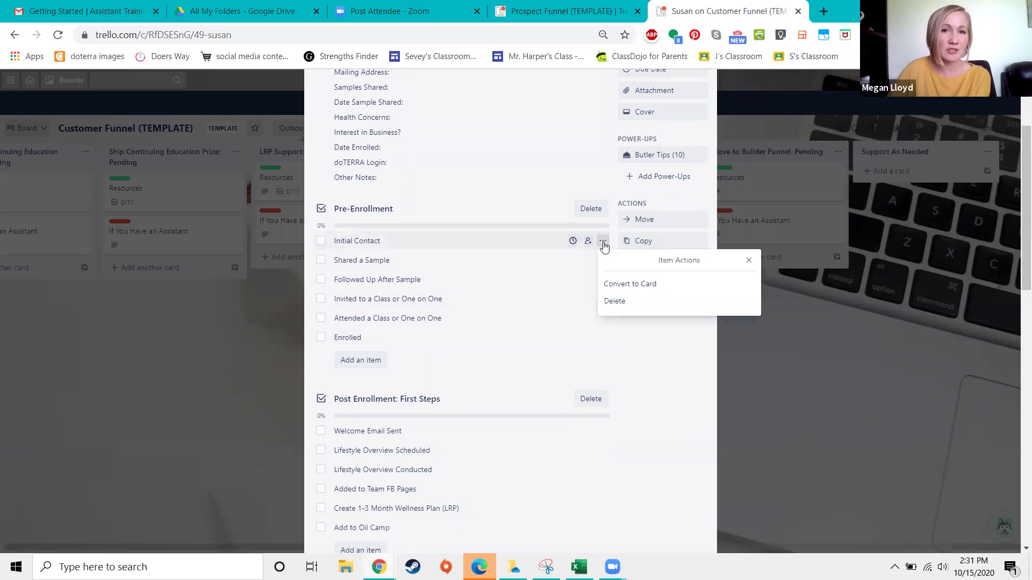
View the due date options for the Initial Contact checklist item and for the whole customer card, then close the card without setting a date
left_click(573, 242)
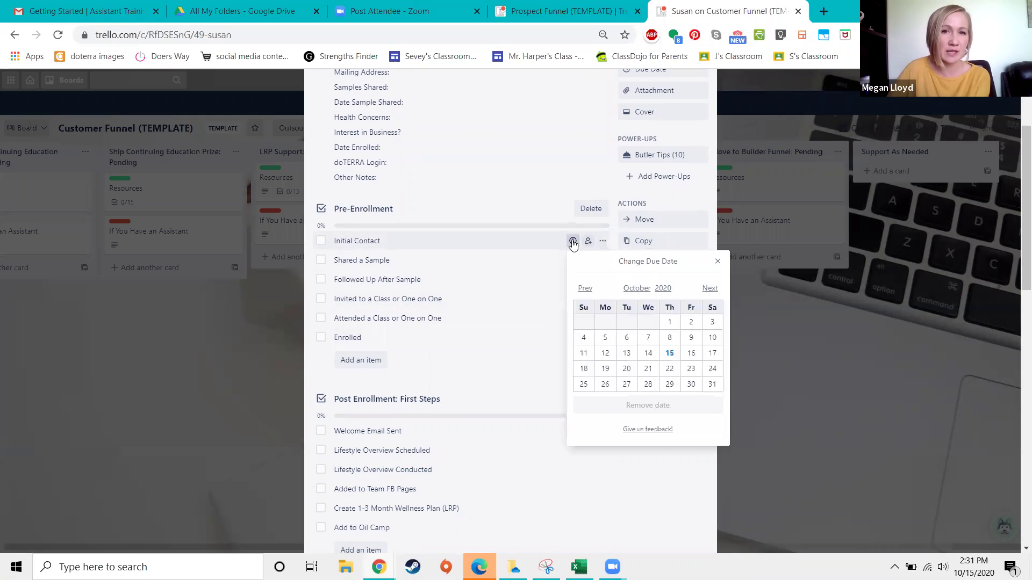
left_click(572, 189)
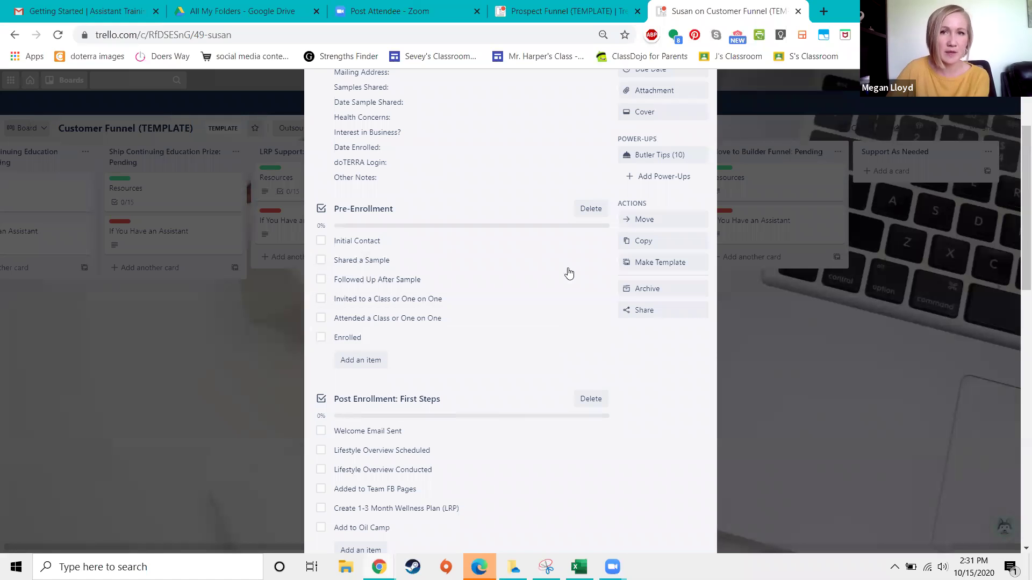
scroll(569, 273, "up", 3)
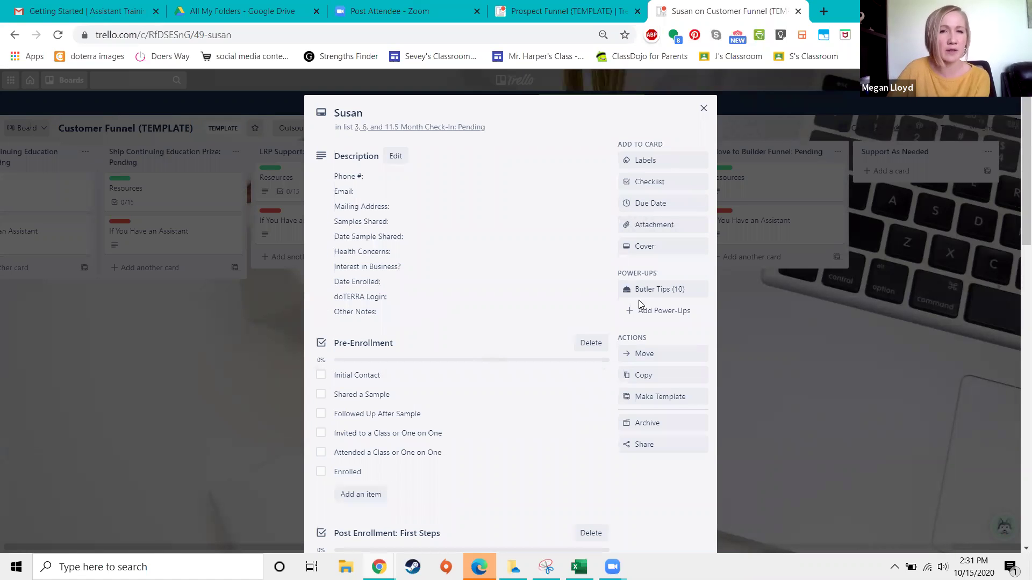
left_click(664, 205)
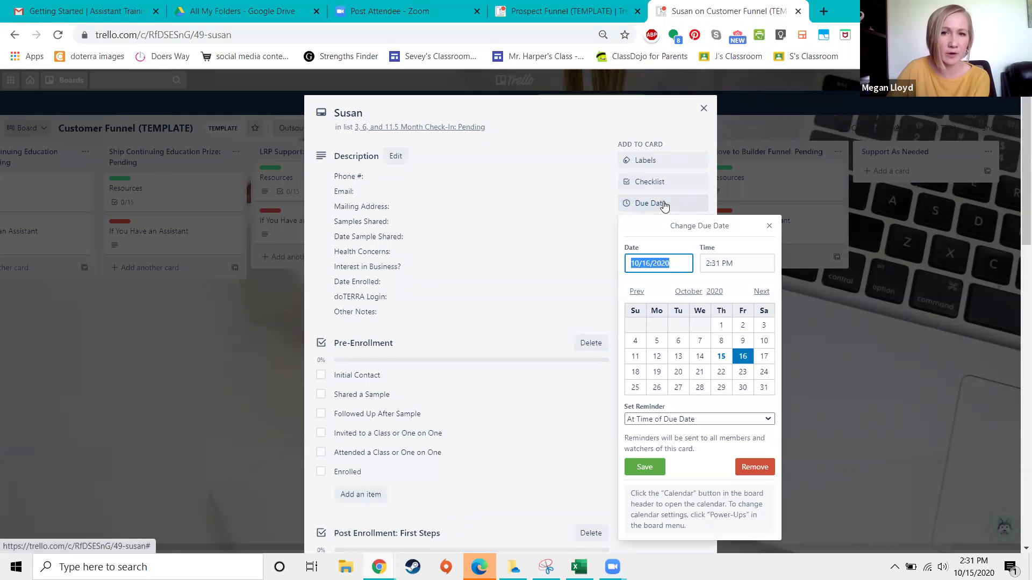
left_click(852, 369)
left_click(851, 369)
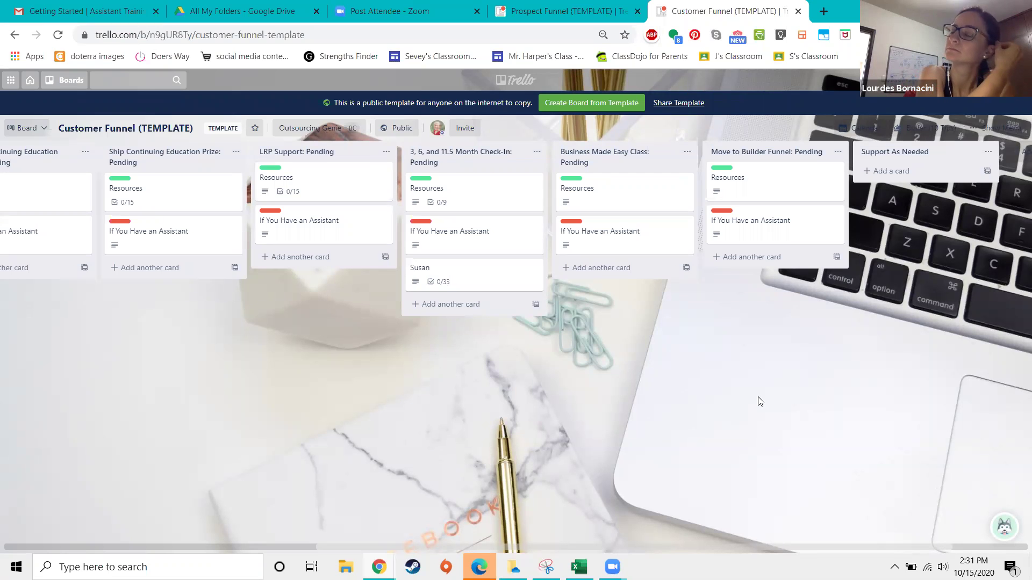
Examine the Resources card in 3, 6, and 11.5 Month Check-In: Pending, including its three check-in scripts, then close it
mouse_move(461, 273)
left_mouse_down()
mouse_move(629, 269)
mouse_move(451, 273)
left_mouse_up()
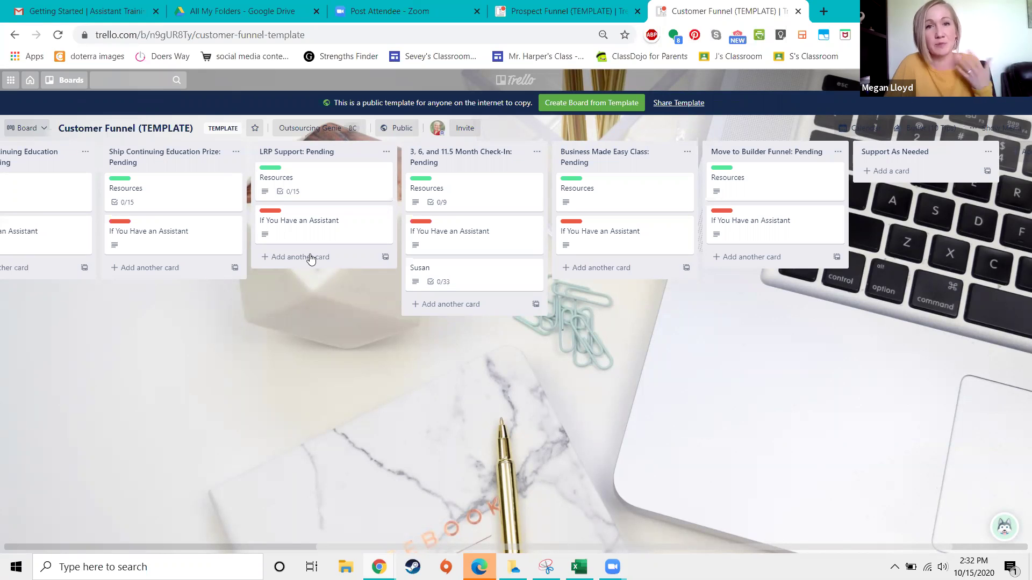
left_click(467, 189)
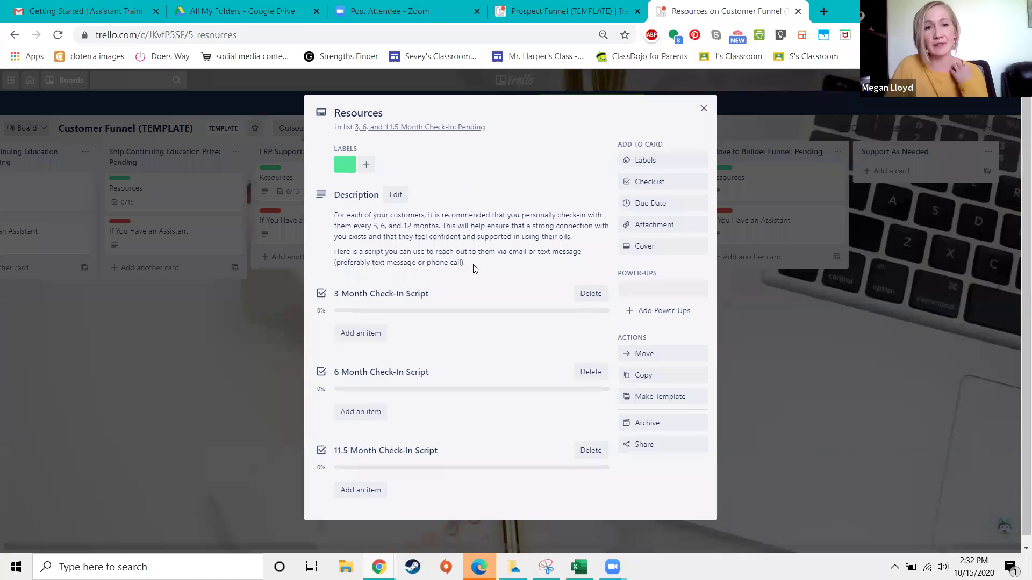
scroll(472, 236, "down", 4)
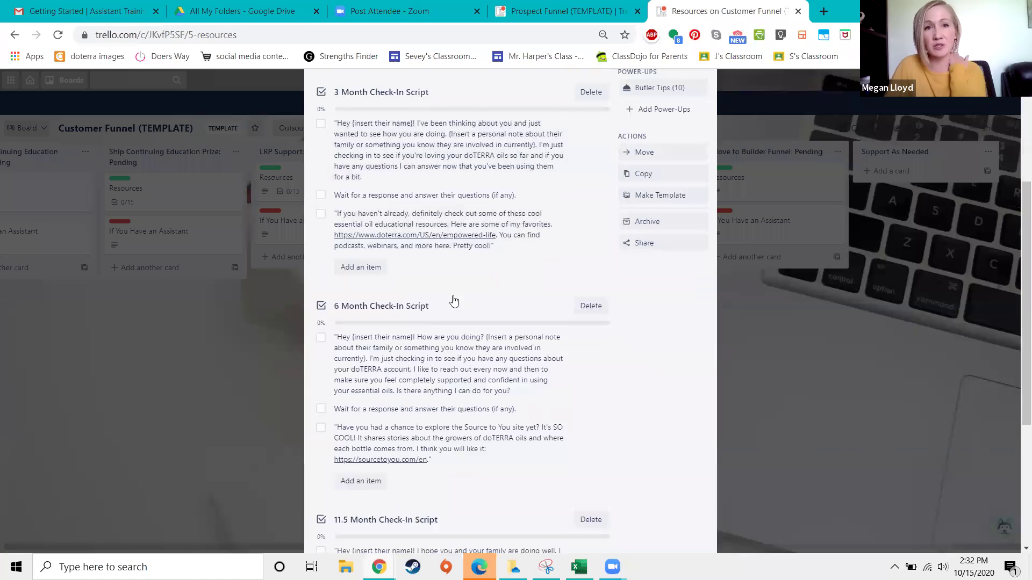
scroll(454, 300, "down", 4)
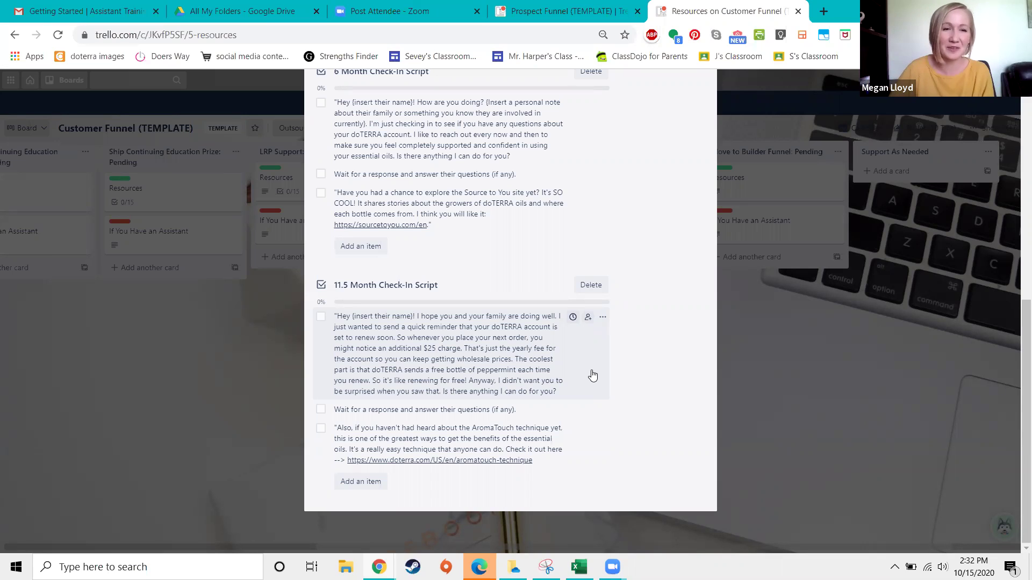
left_click(765, 371)
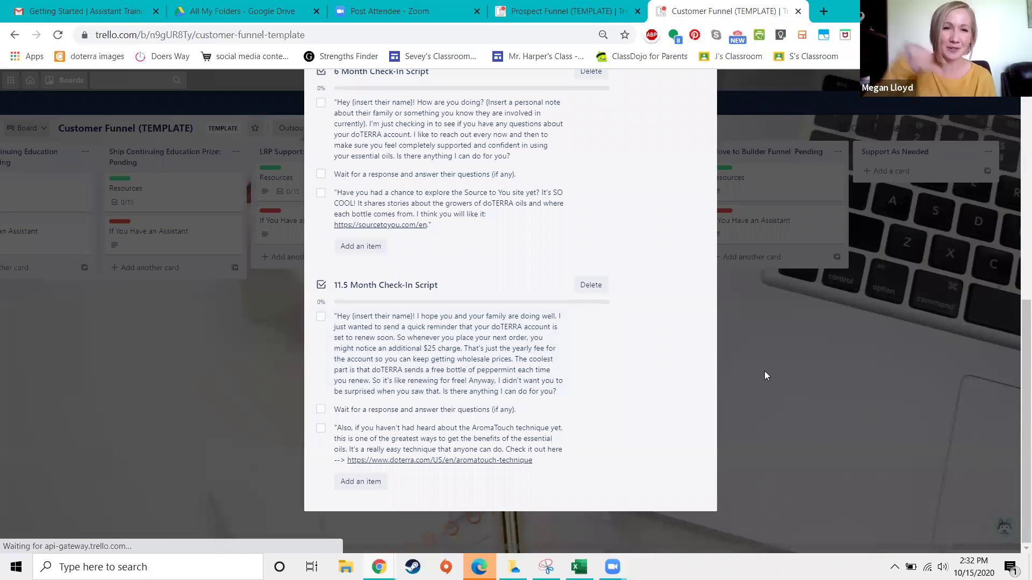
Move the customer's card to Business Made Easy Class: Pending and on to Move to Builder Funnel: Pending
left_click_drag(459, 277, 621, 281)
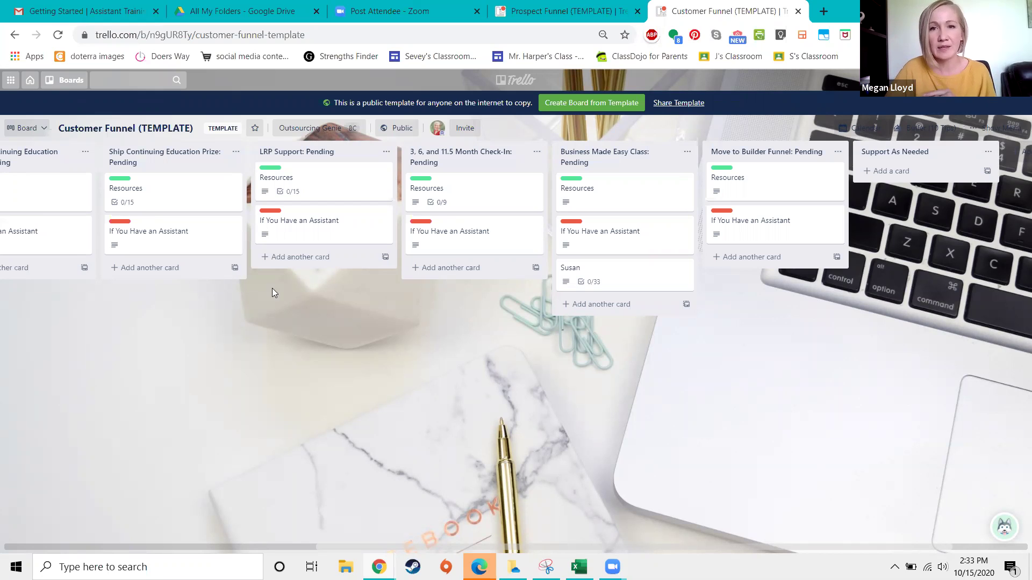
left_click_drag(627, 284, 769, 274)
scroll(701, 341, "right", 2)
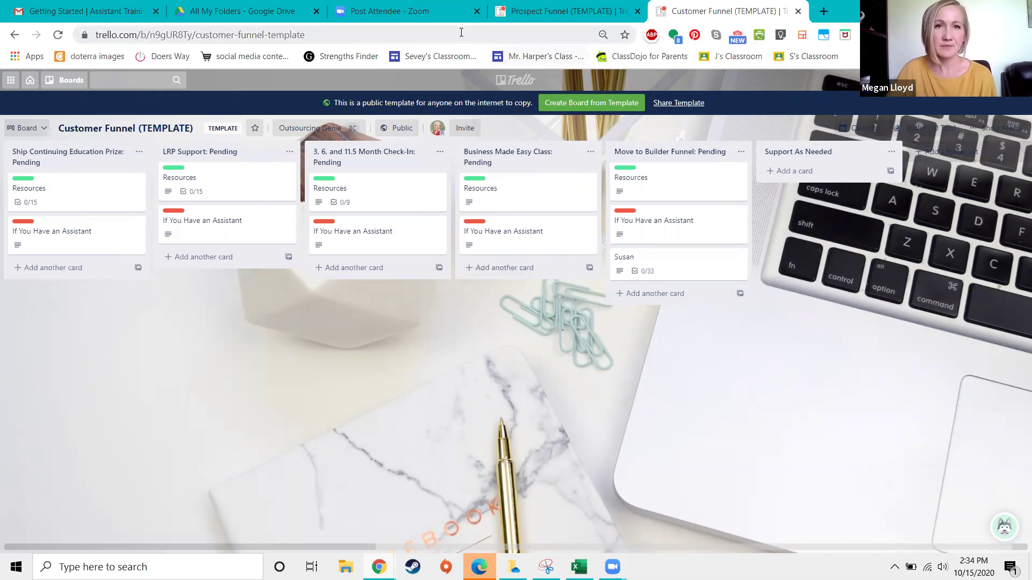
Open the Builder Funnel (TEMPLATE) board from the Outsourcing Genie team's boards
left_click(31, 82)
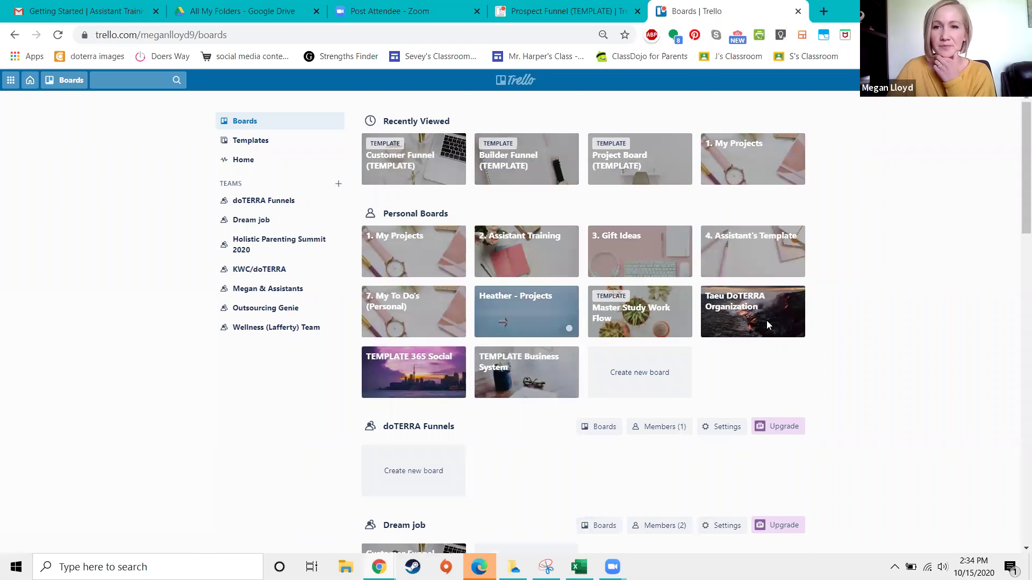
scroll(753, 325, "down", 8)
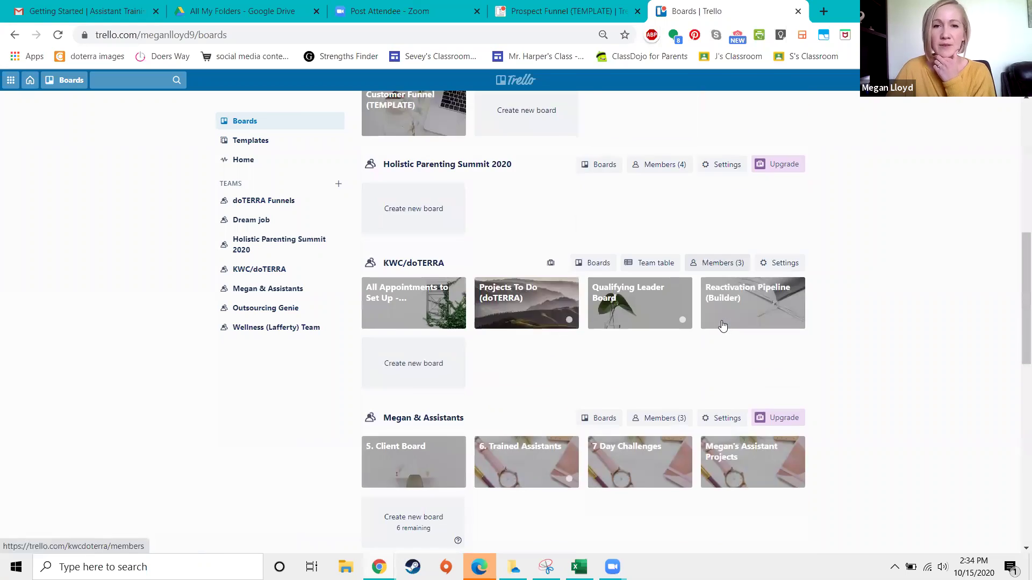
scroll(722, 325, "down", 8)
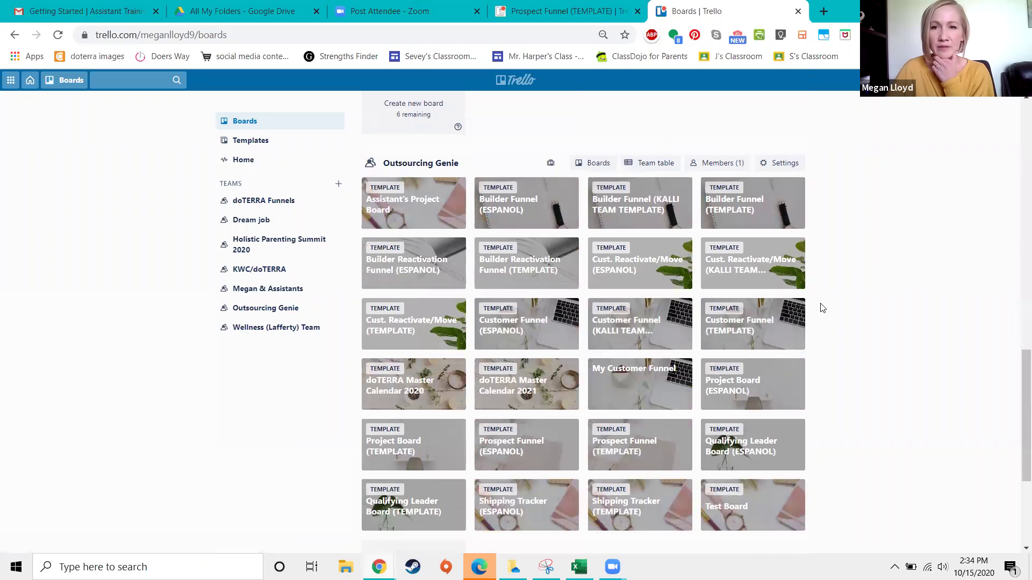
left_click(750, 215)
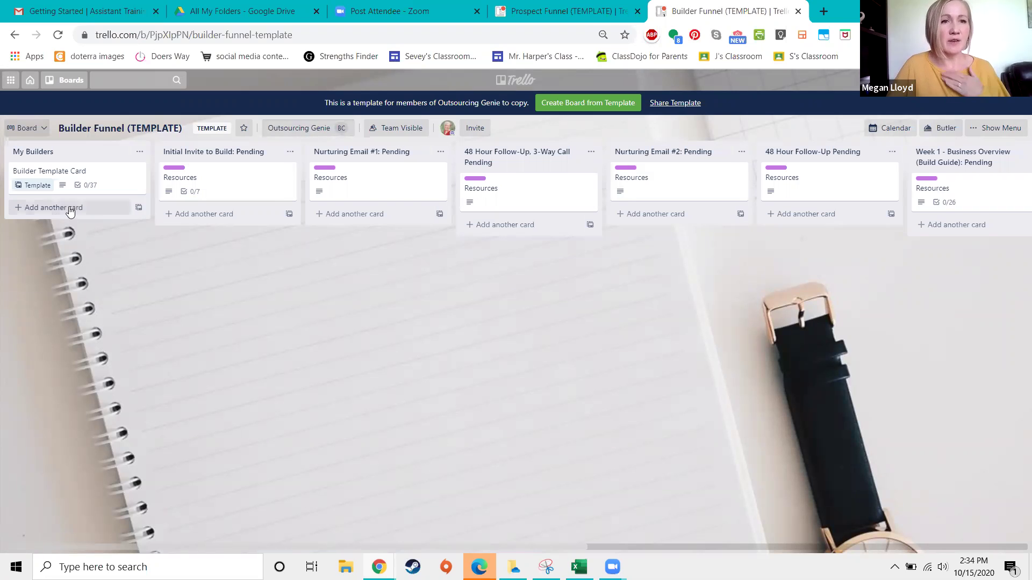
Create a card with the builder's first name from the Builder Template Card in My Builders and move it to Initial Invite to Build: Pending
left_click(139, 209)
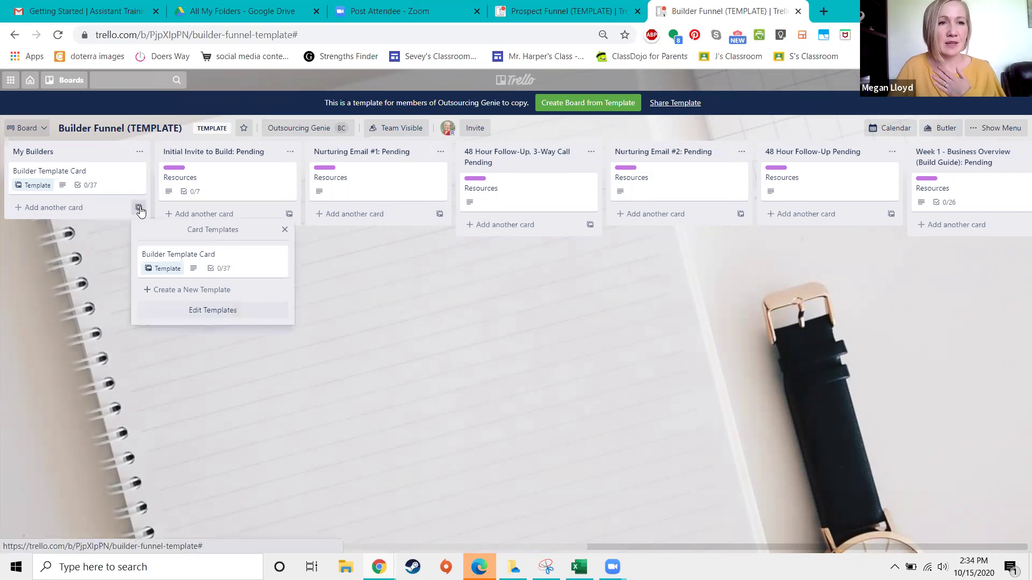
left_click(205, 260)
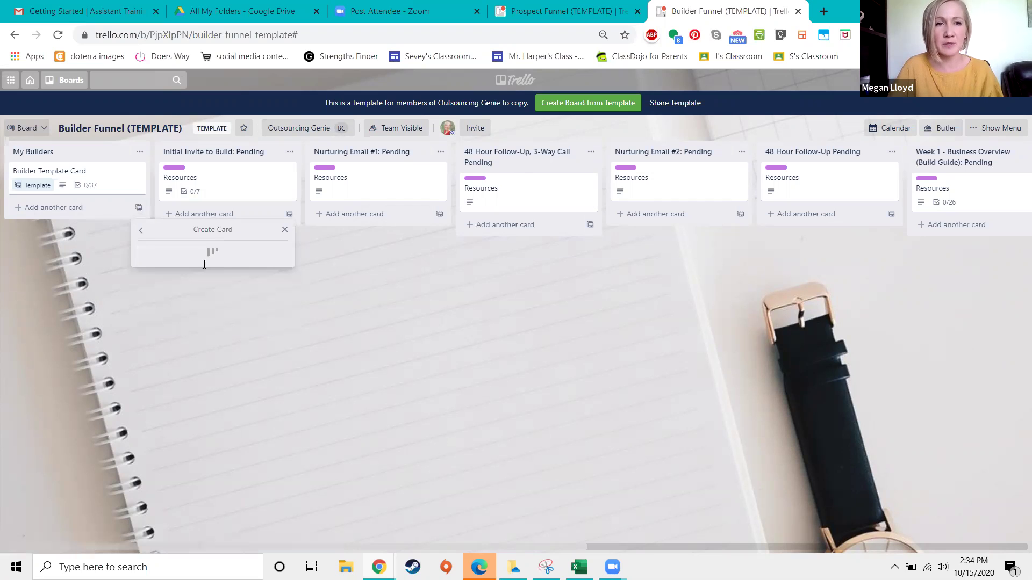
type("Sam")
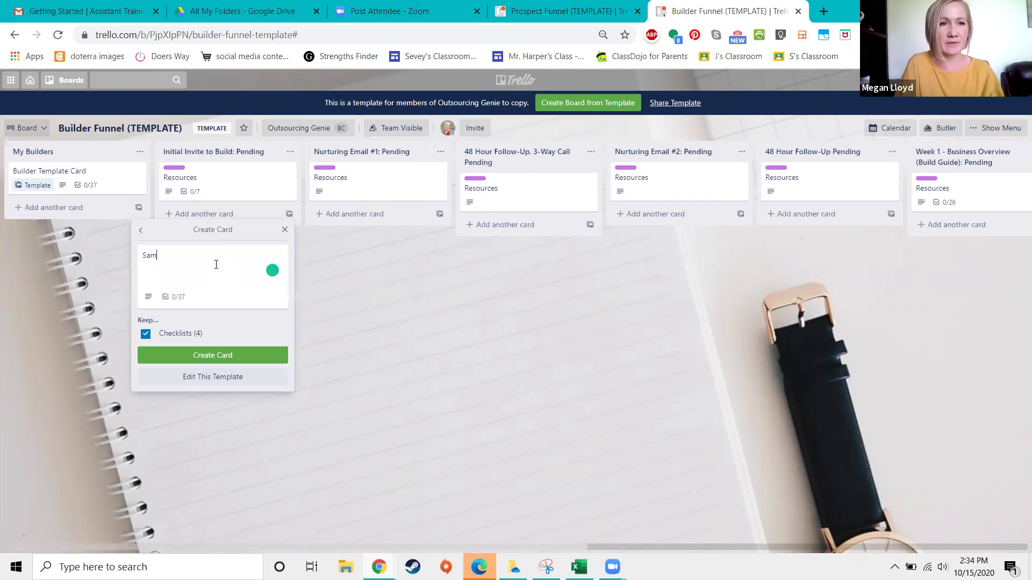
key("Return")
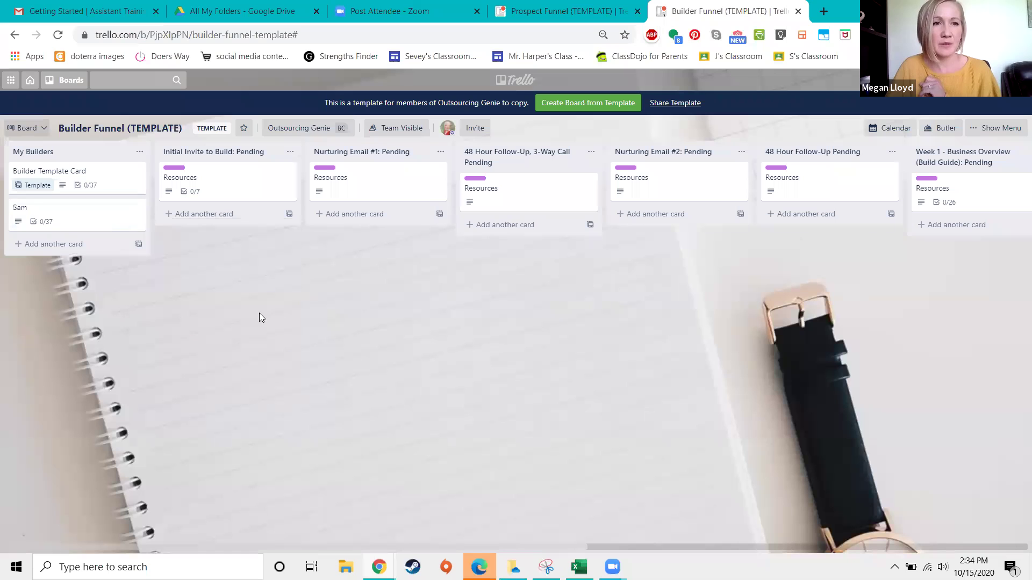
left_click_drag(137, 237, 249, 231)
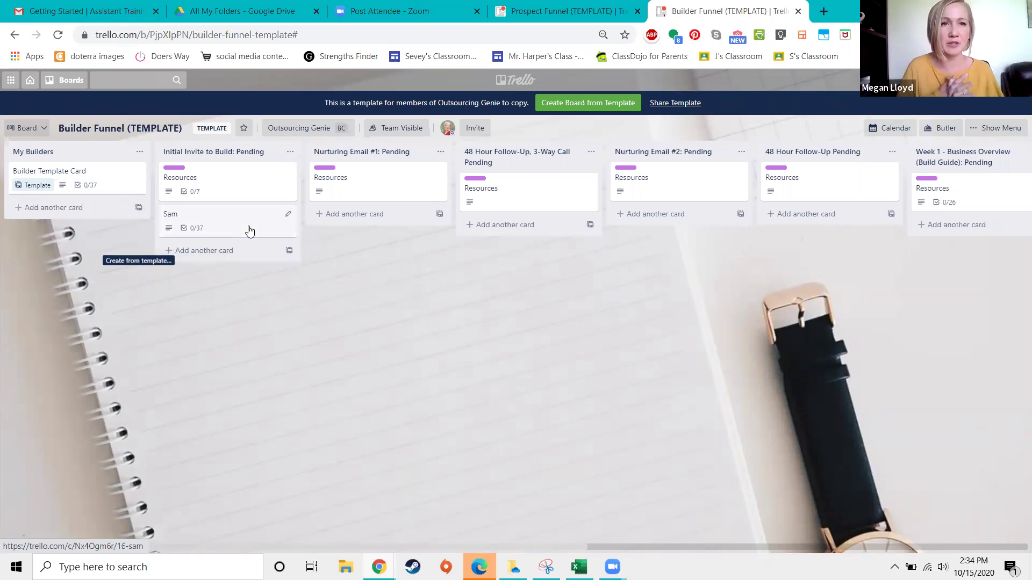
Open the Resources card in Initial Invite to Build: Pending and examine its invite steps and script checklists
left_click(230, 173)
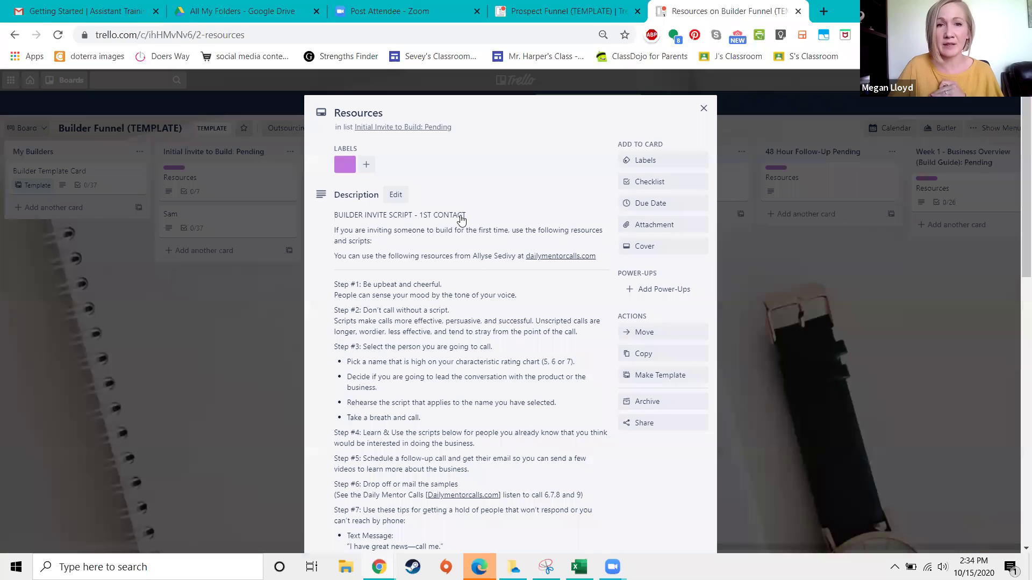
scroll(462, 220, "down", 4)
scroll(461, 220, "down", 5)
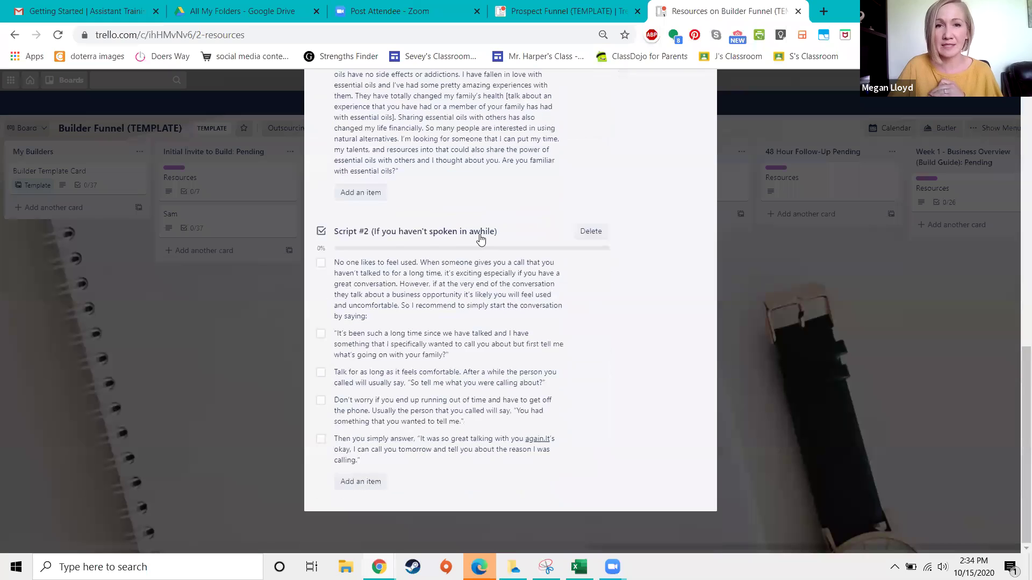
Close the open Resources card, move the builder's card to Nurturing Email #1: Pending and review that list's follow-up video script
scroll(486, 242, "up", 10)
left_click(790, 326)
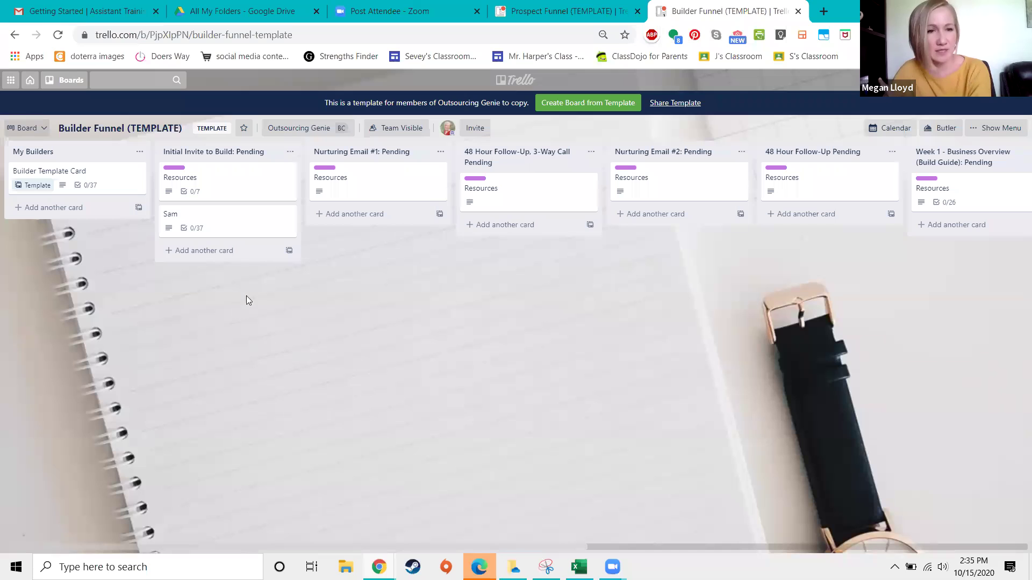
left_click_drag(228, 220, 379, 222)
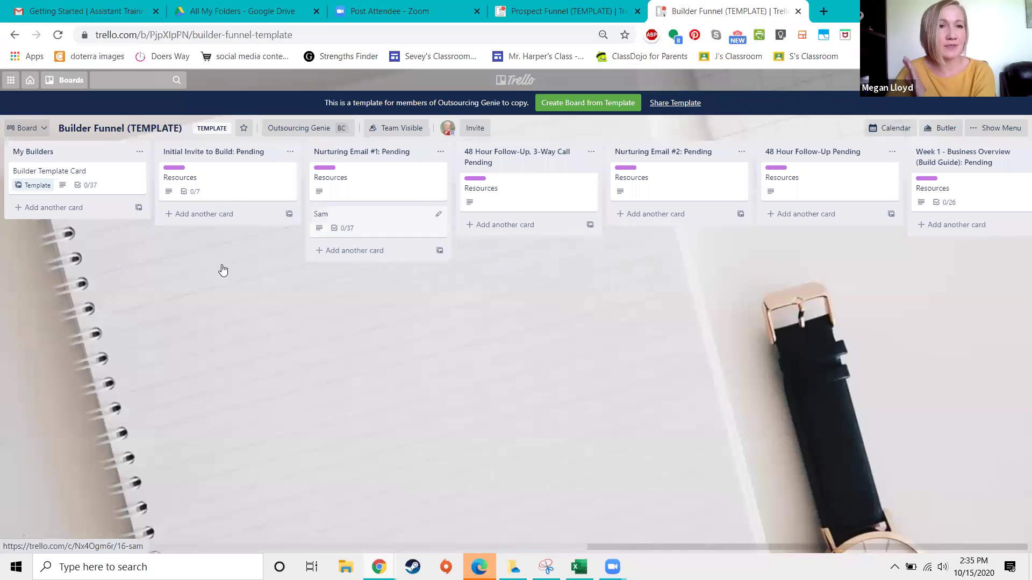
left_click(372, 188)
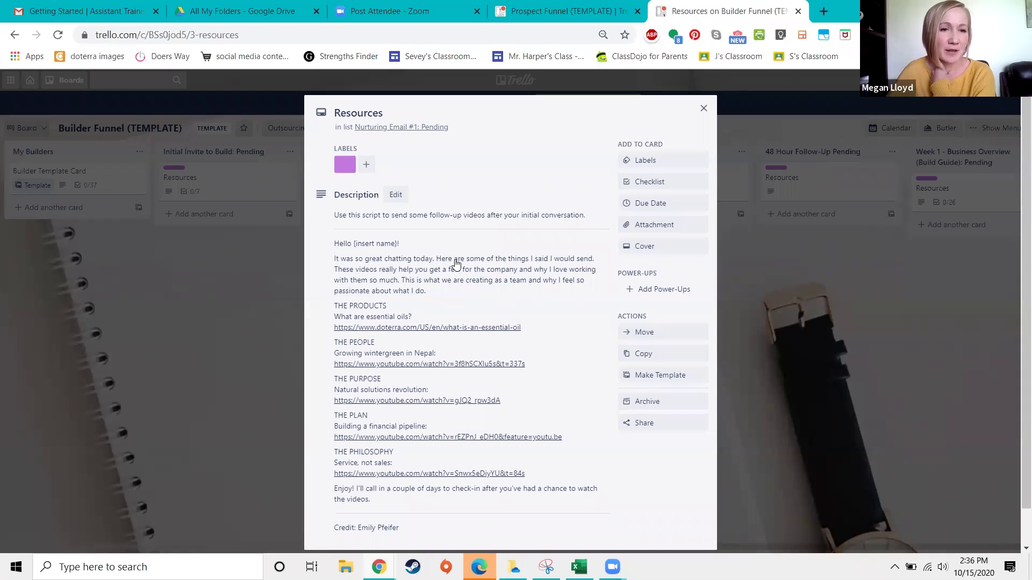
scroll(456, 265, "down", 1)
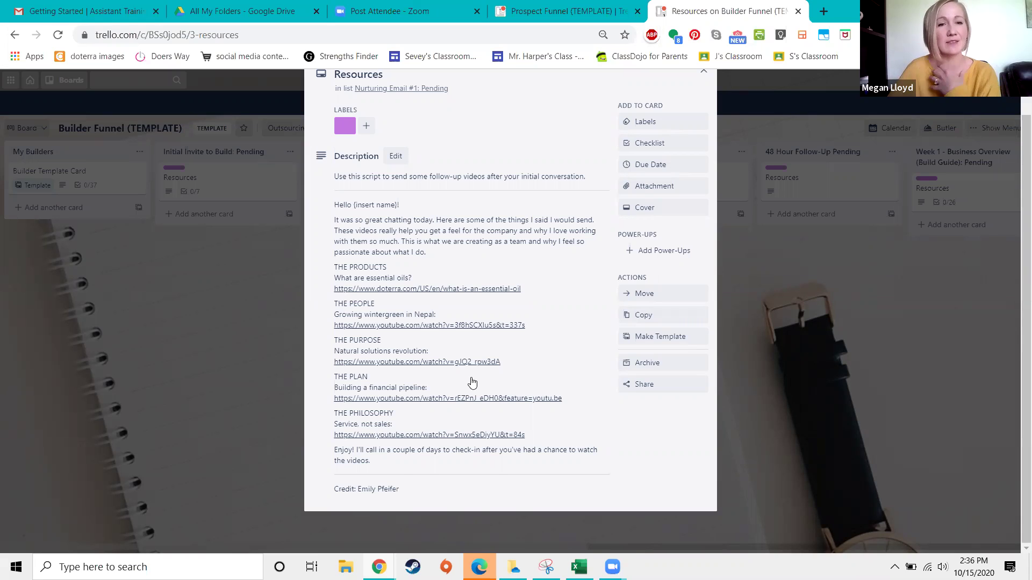
left_click(745, 310)
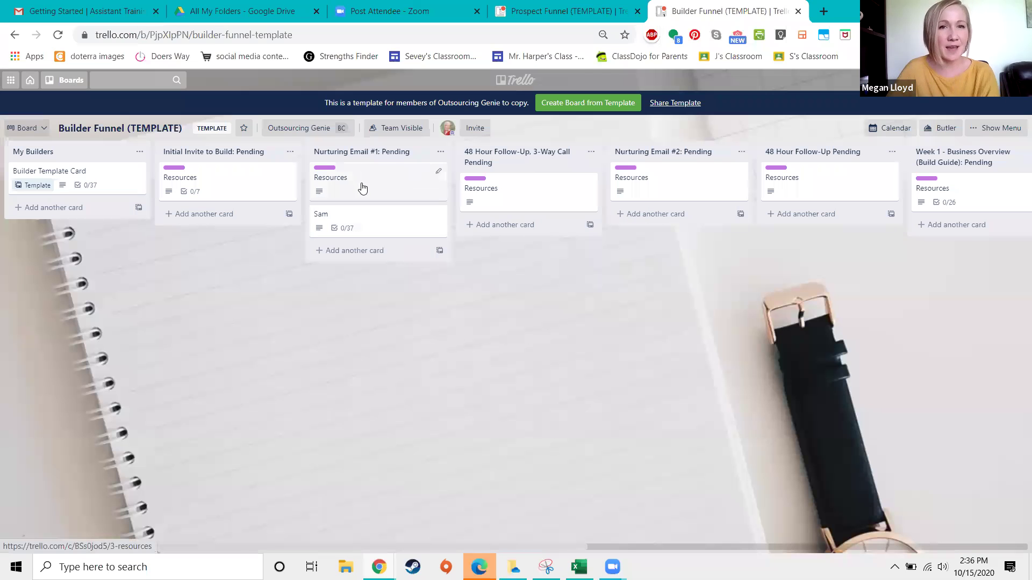
Move the builder's card to 48 Hour Follow-Up, 3-Way Call Pending and review the follow-up script in that list's Resources card
left_click_drag(346, 225, 512, 226)
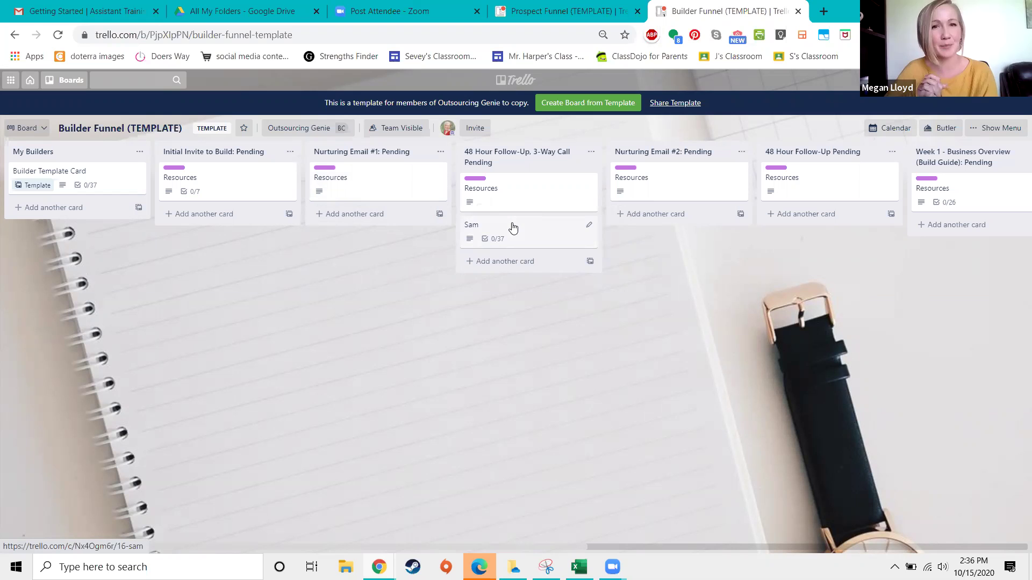
left_click(521, 193)
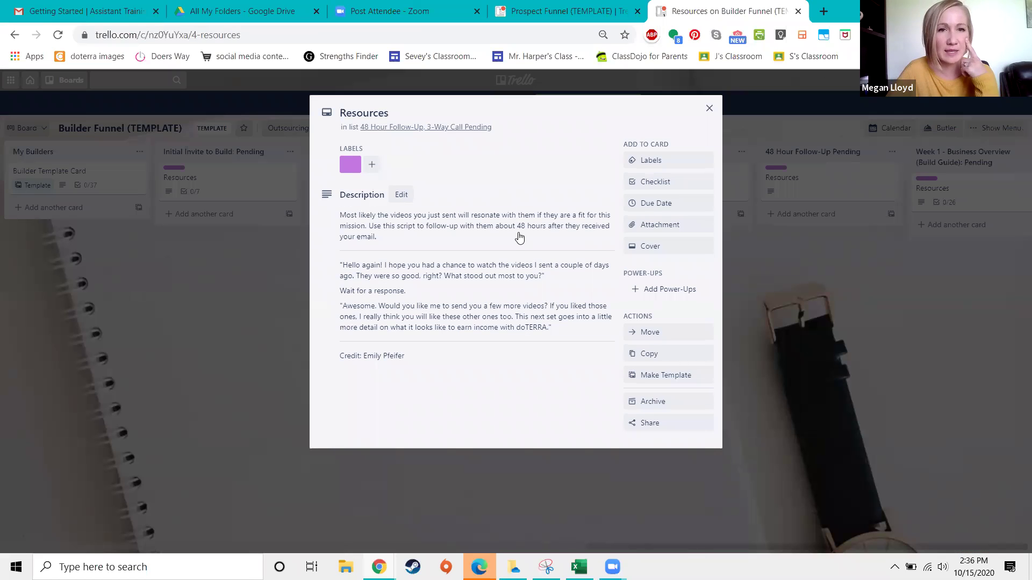
left_click(817, 281)
Move the builder's card to Nurturing Email #2: Pending and review the second set of videos in that list's Resources card
left_click_drag(529, 230, 682, 223)
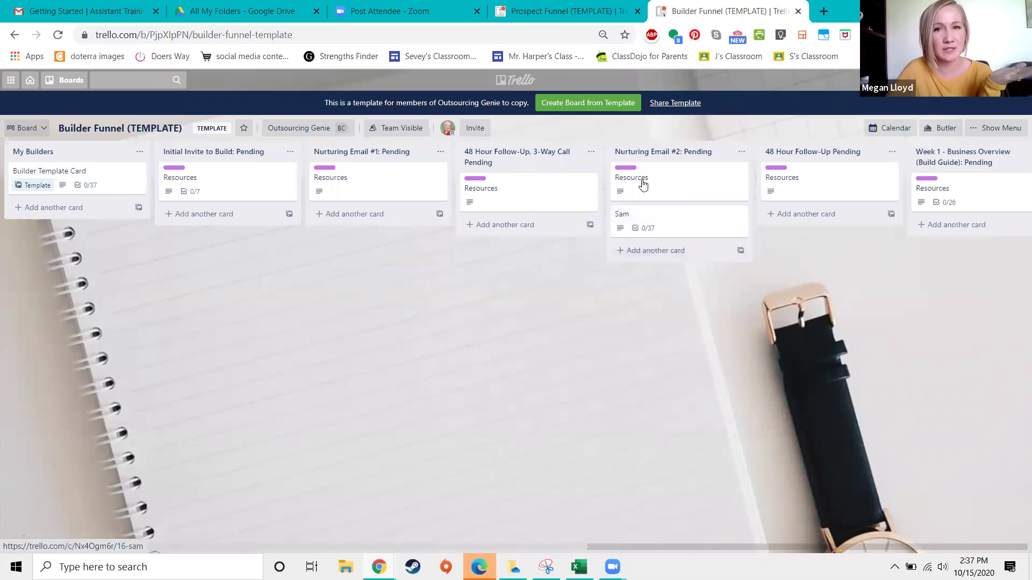
left_click(642, 183)
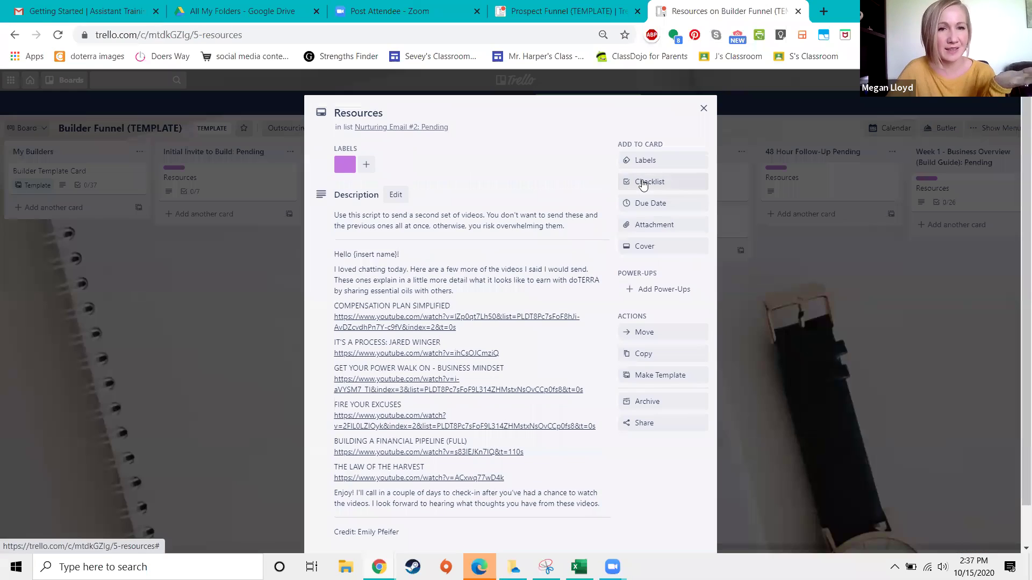
scroll(527, 287, "down", 1)
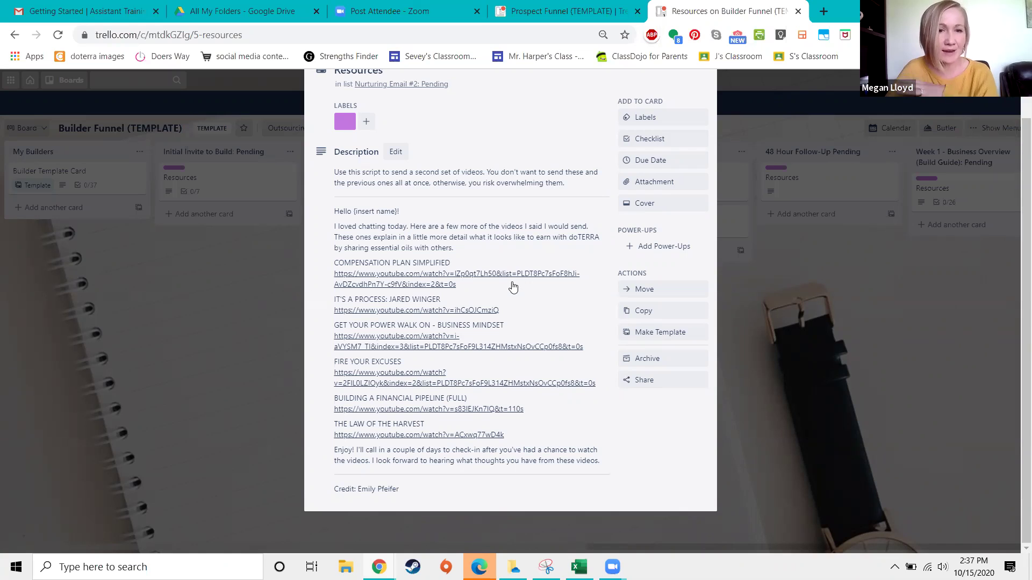
left_click(754, 281)
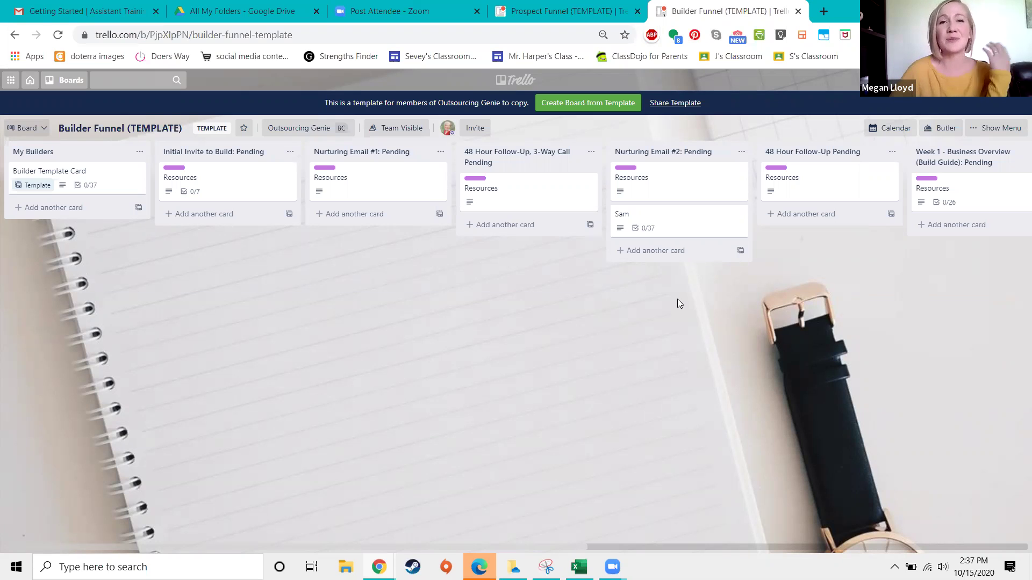
Move the builder's card to 48 Hour Follow-Up Pending and on to Week 1 - Business Overview (Build Guide): Pending
scroll(461, 334, "right", 5)
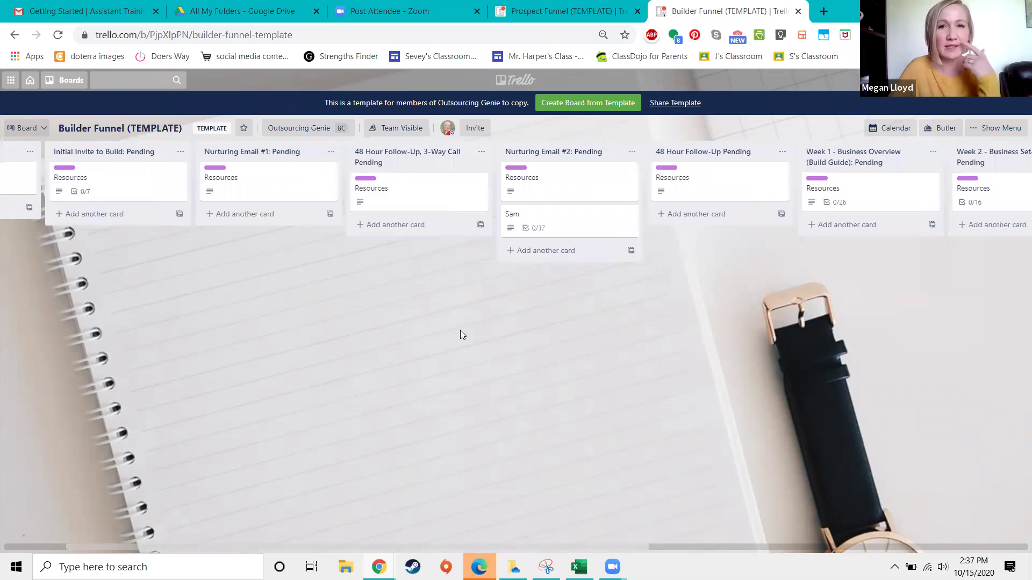
left_click_drag(398, 216, 553, 190)
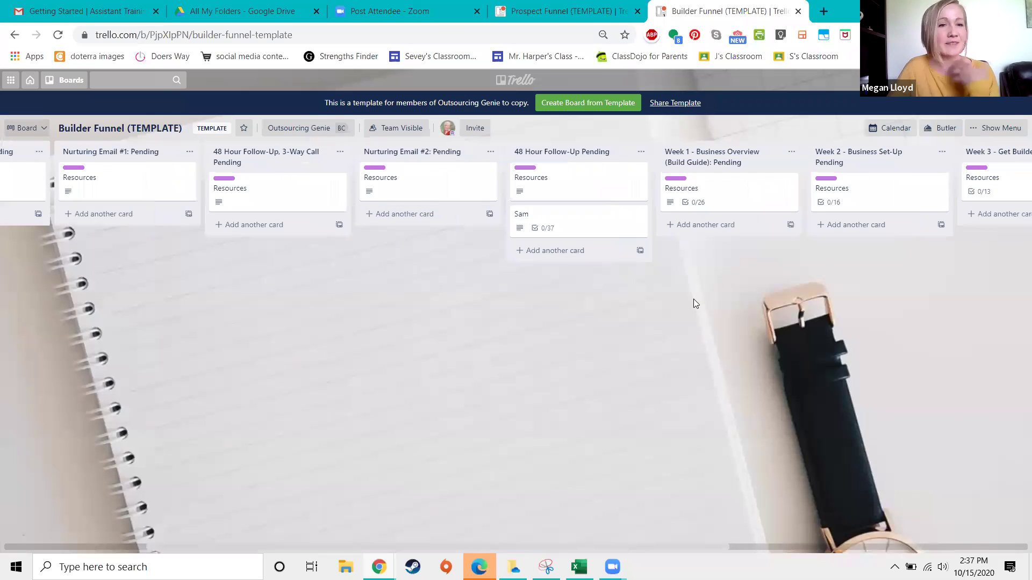
scroll(675, 305, "right", 1)
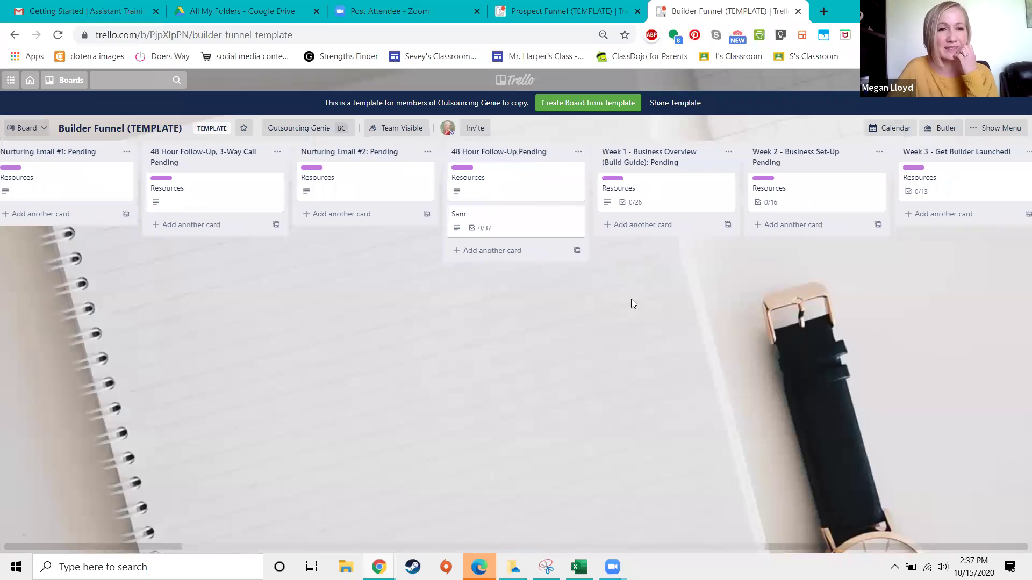
left_click_drag(615, 301, 483, 299)
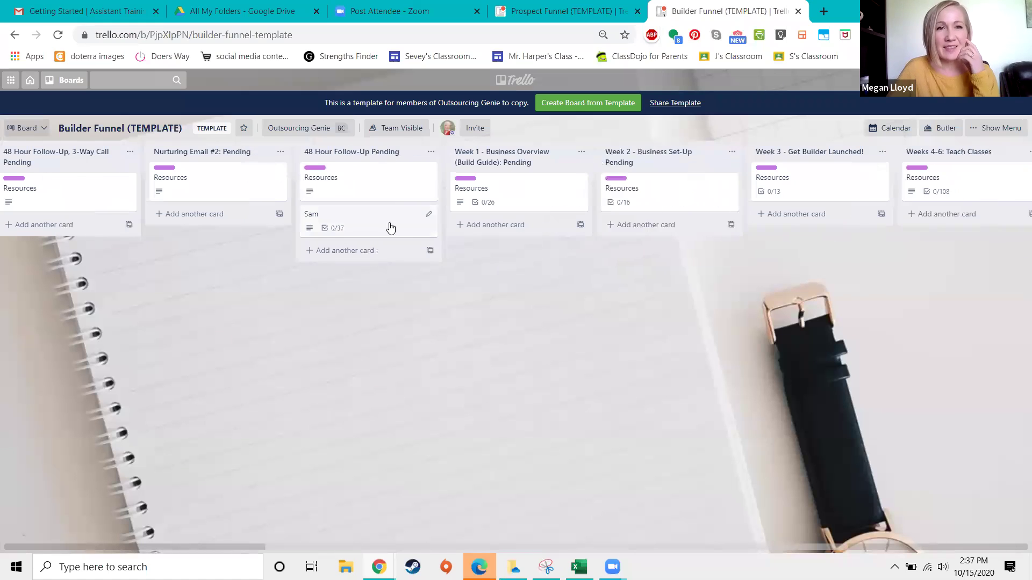
left_click_drag(545, 232, 544, 226)
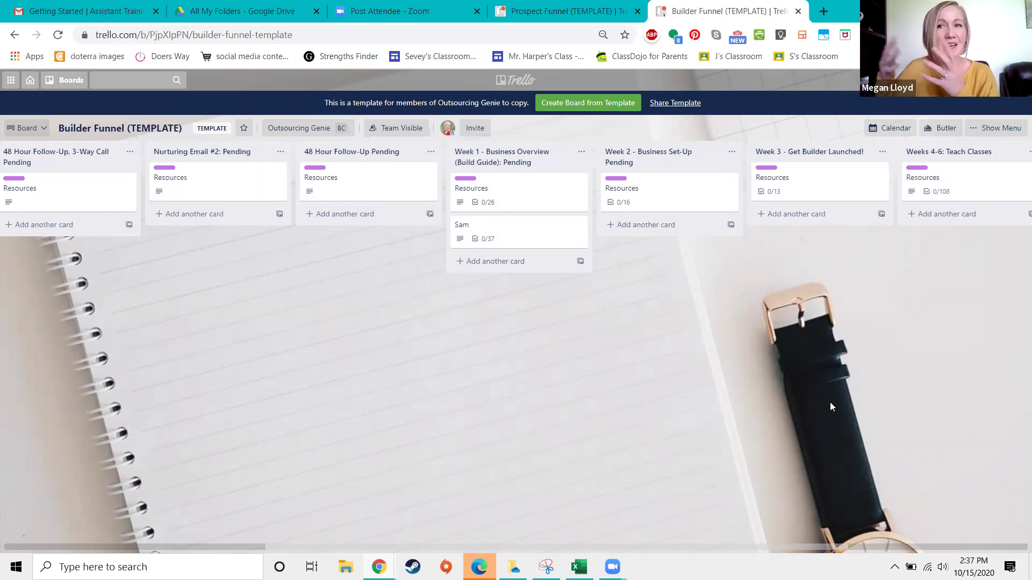
Examine all the step checklists in the Resources card of Week 1 - Business Overview (Build Guide): Pending, from enrolling to scheduling weekly meetings
left_click(500, 189)
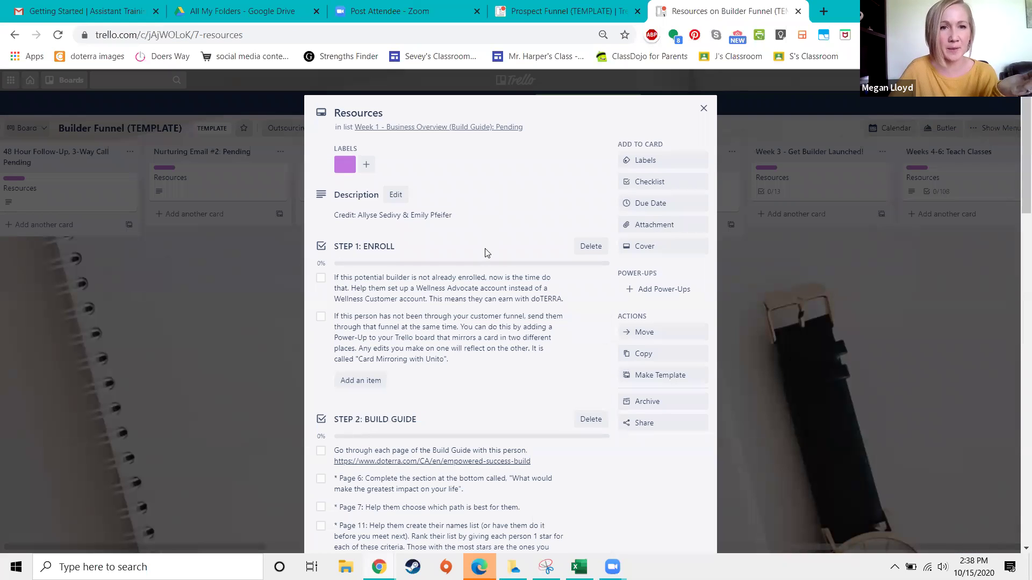
scroll(485, 252, "down", 2)
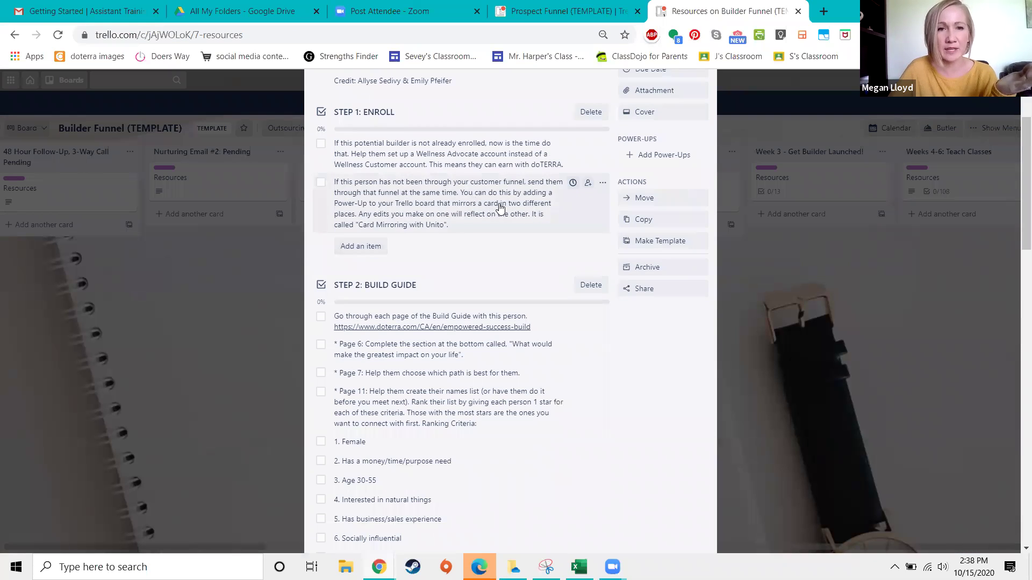
scroll(511, 188, "down", 2)
scroll(473, 328, "down", 1)
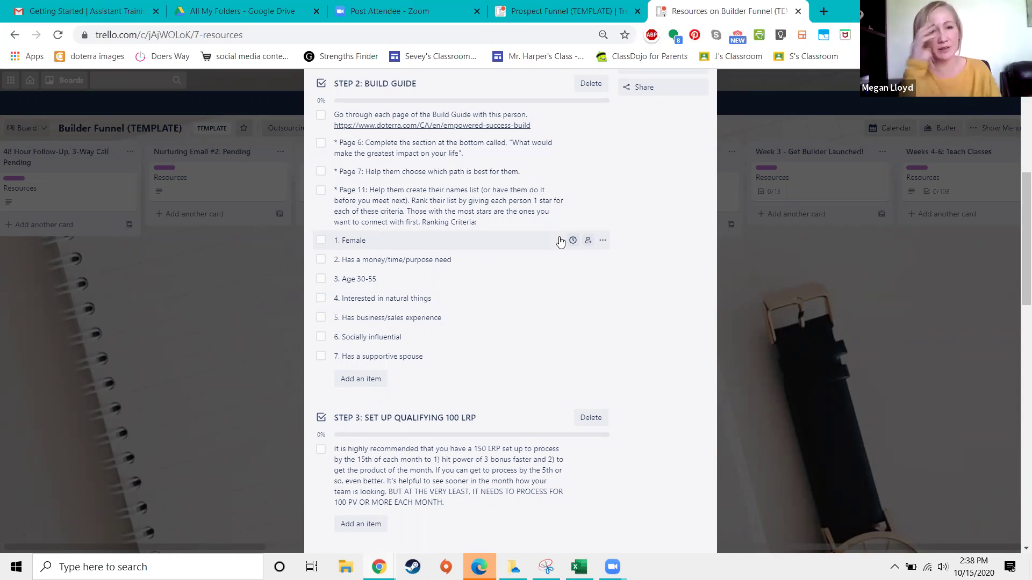
scroll(560, 241, "down", 6)
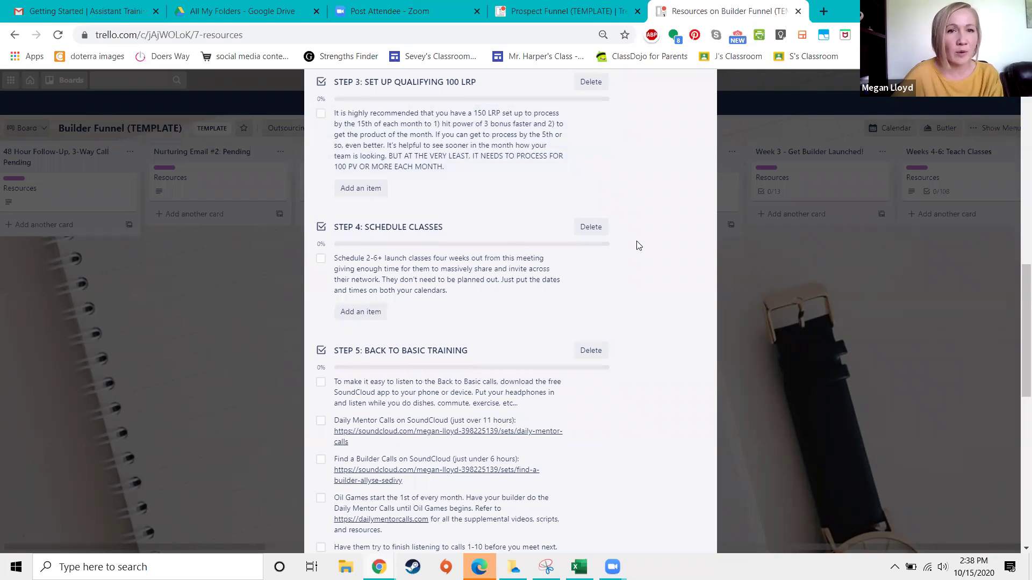
scroll(638, 245, "down", 5)
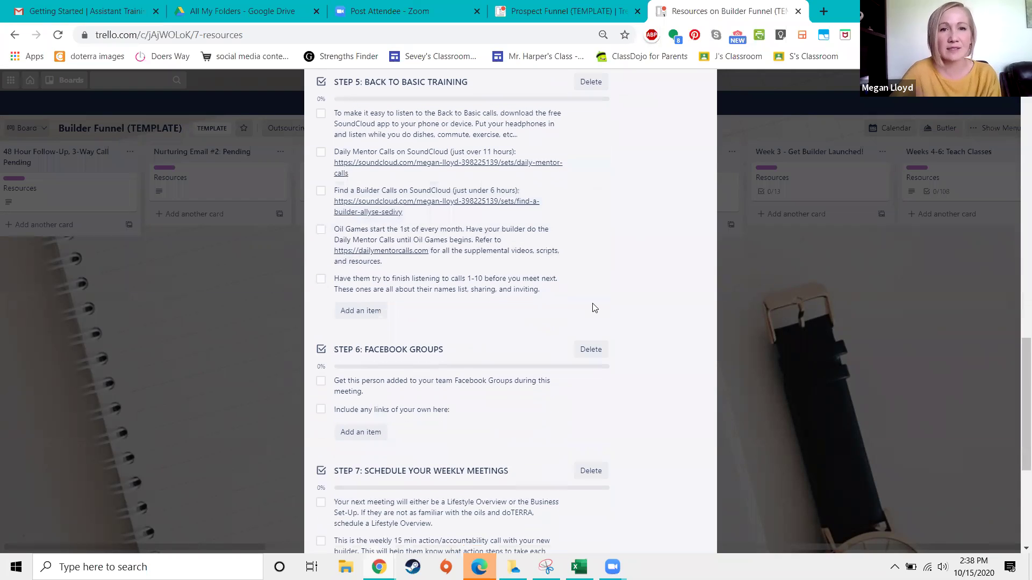
scroll(592, 309, "down", 4)
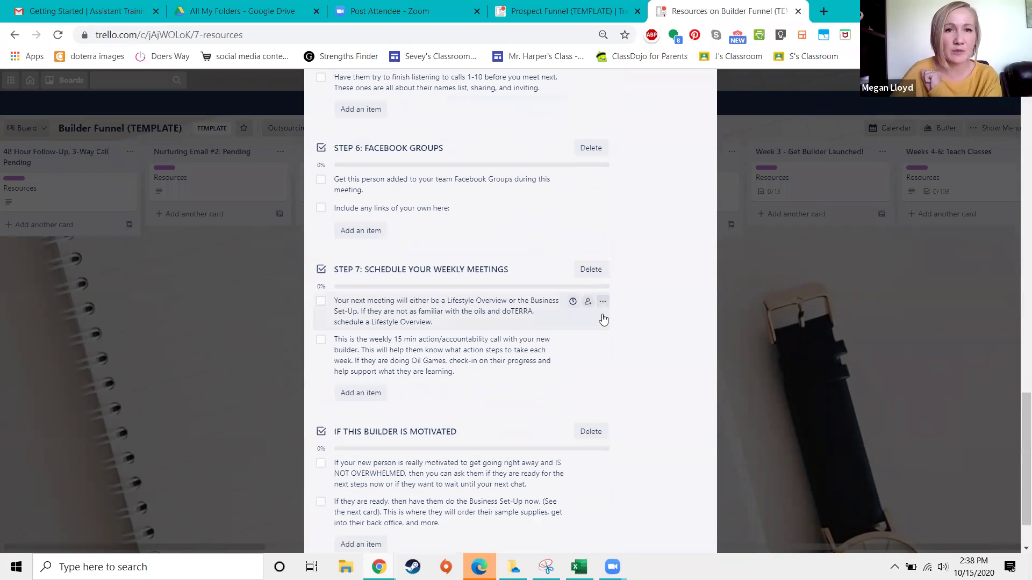
scroll(544, 299, "down", 2)
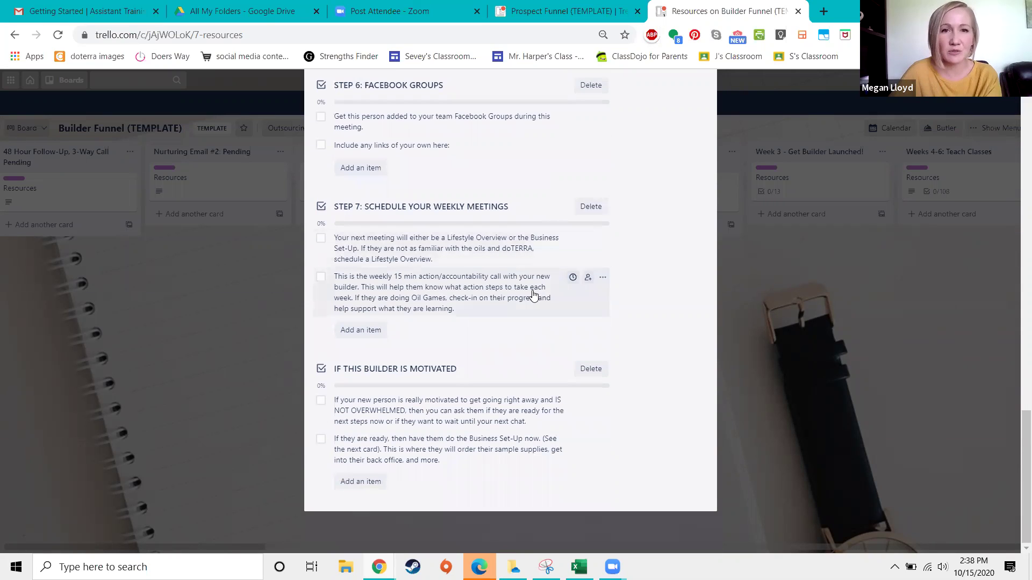
left_click(817, 330)
Move the builder's card to Week 2 - Business Set-Up Pending and review the back office, supplies and training checklists in its Resources card
left_click_drag(564, 231, 650, 231)
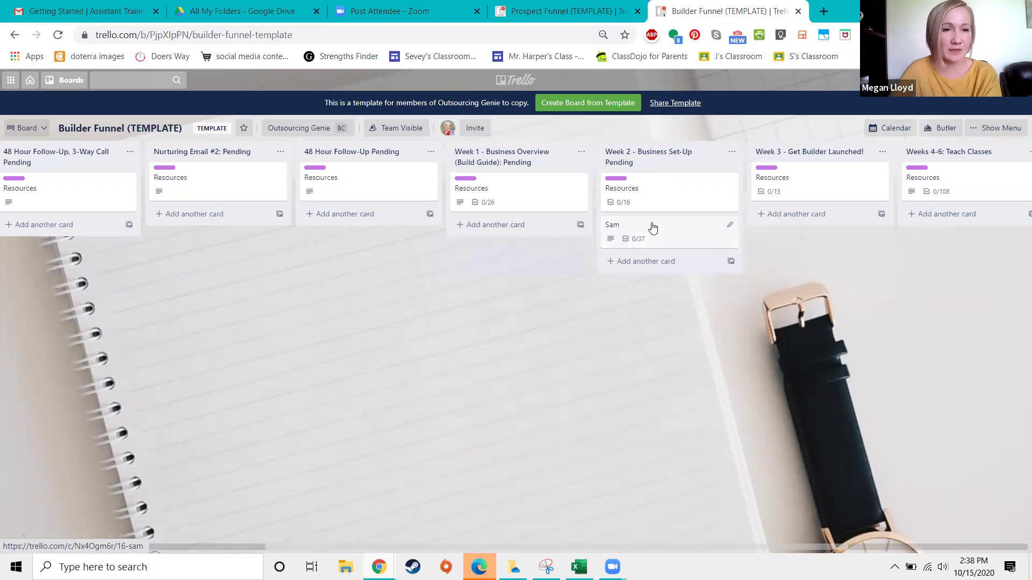
left_click(666, 195)
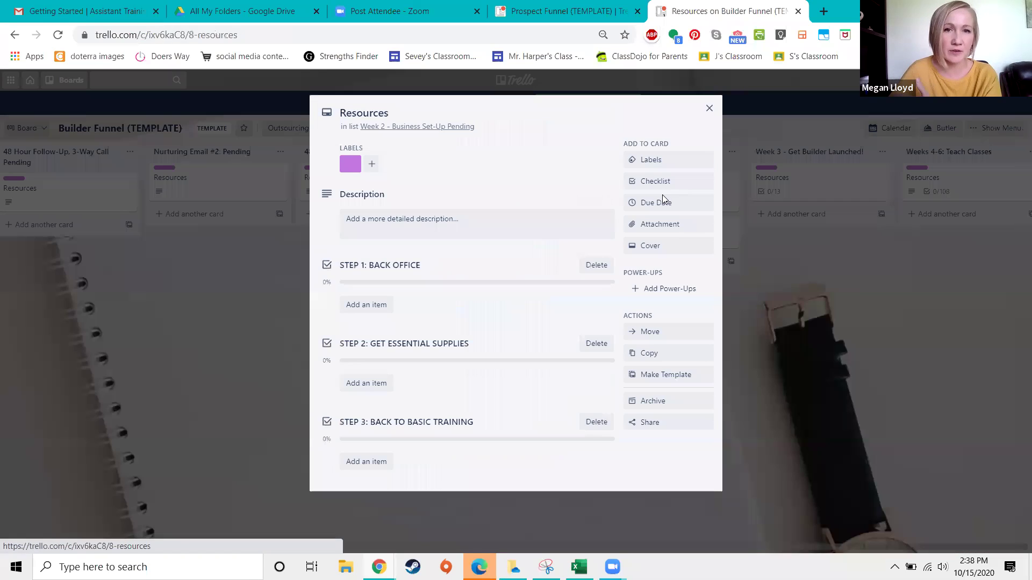
scroll(542, 276, "down", 1)
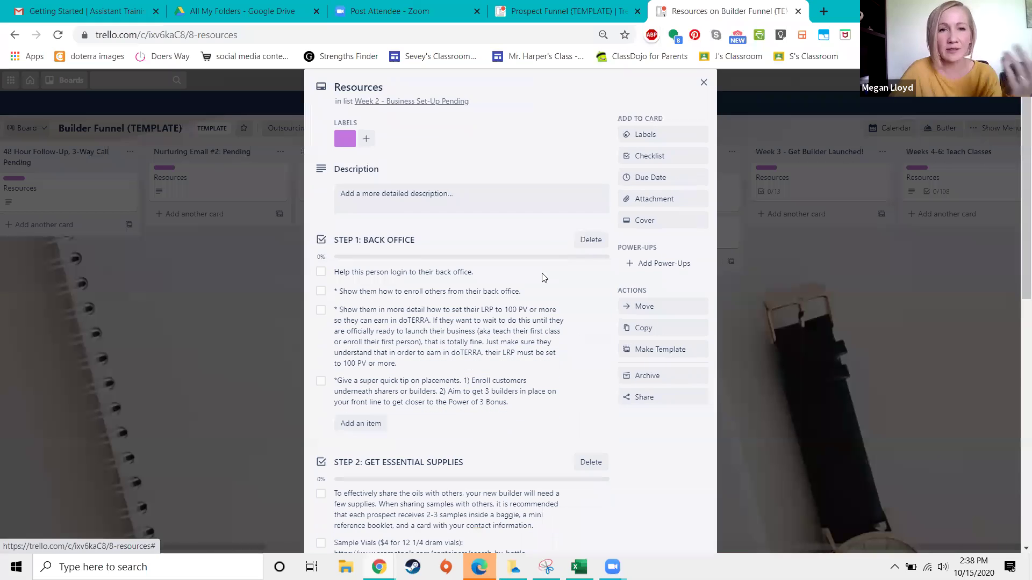
scroll(542, 277, "down", 3)
scroll(543, 276, "down", 3)
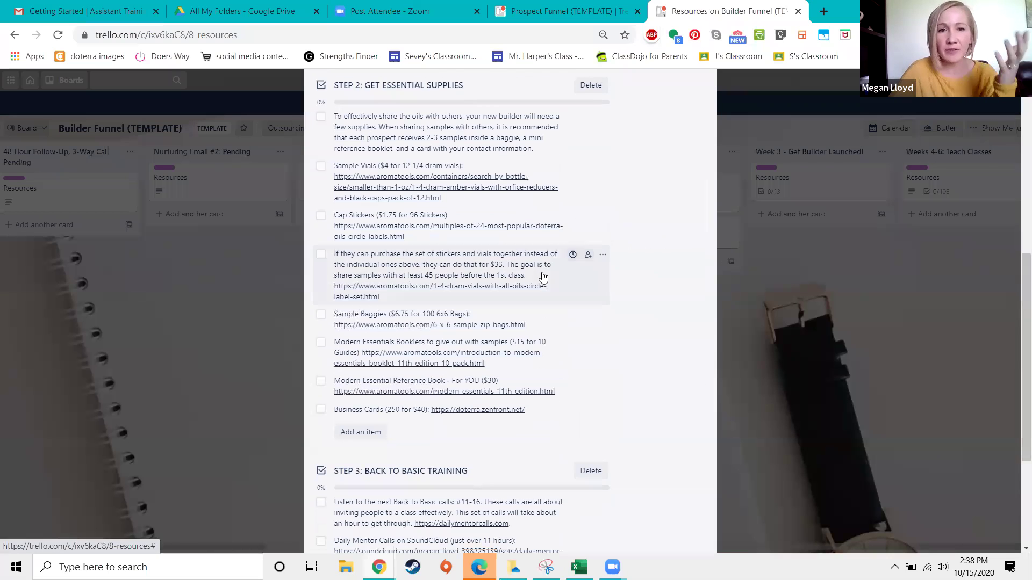
scroll(543, 277, "down", 2)
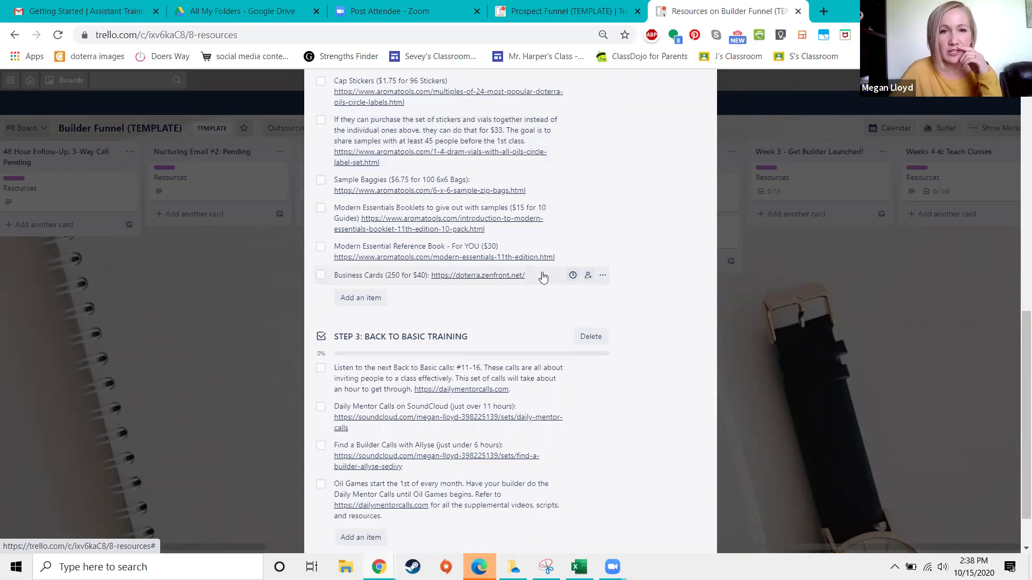
scroll(543, 277, "down", 1)
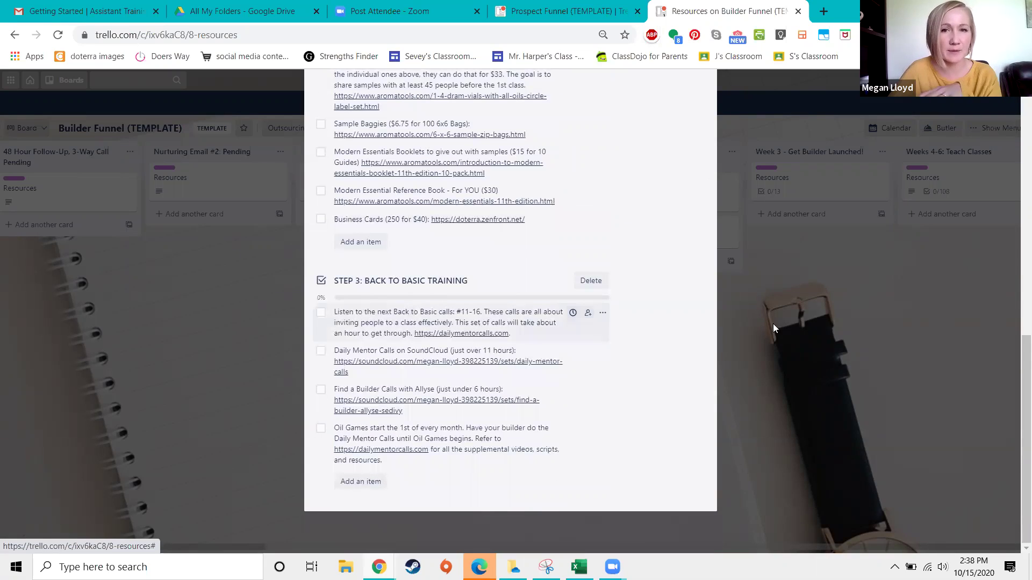
left_click(843, 320)
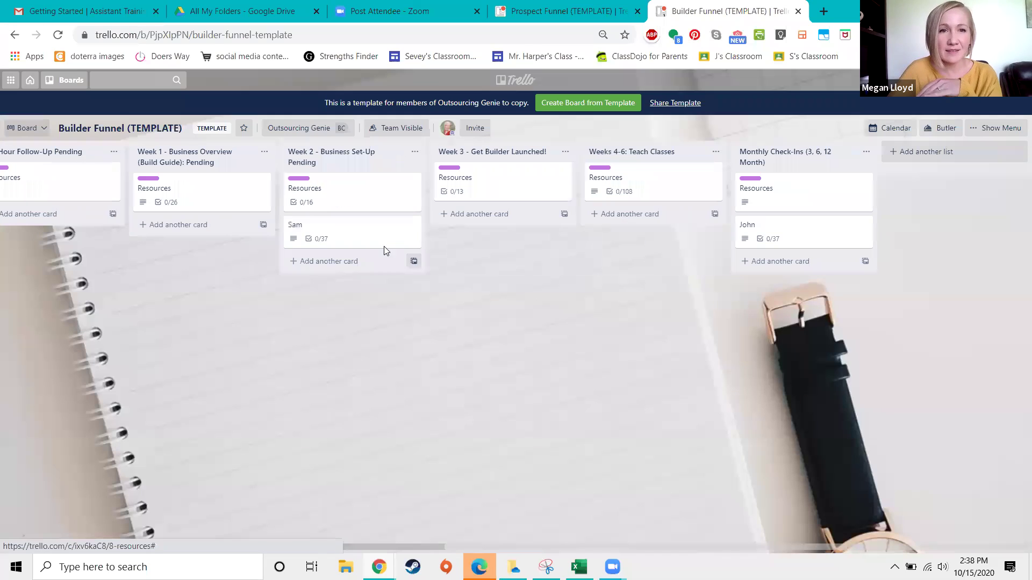
Move the builder's card to Week 3 - Get Builder Launched! and review the convention, sampling, class planning and schedule checklists in its Resources card
left_click_drag(398, 231, 506, 187)
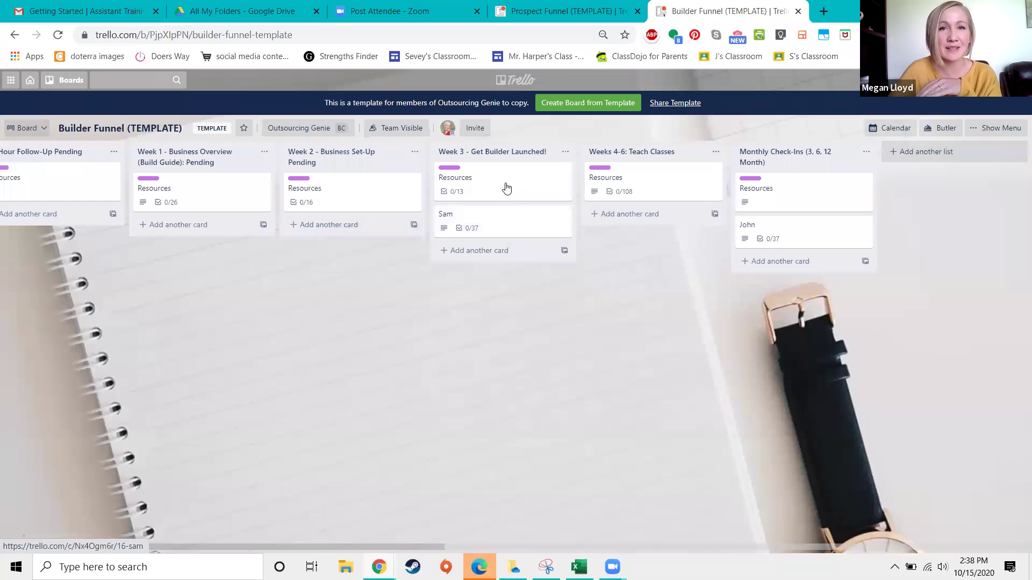
left_click(506, 187)
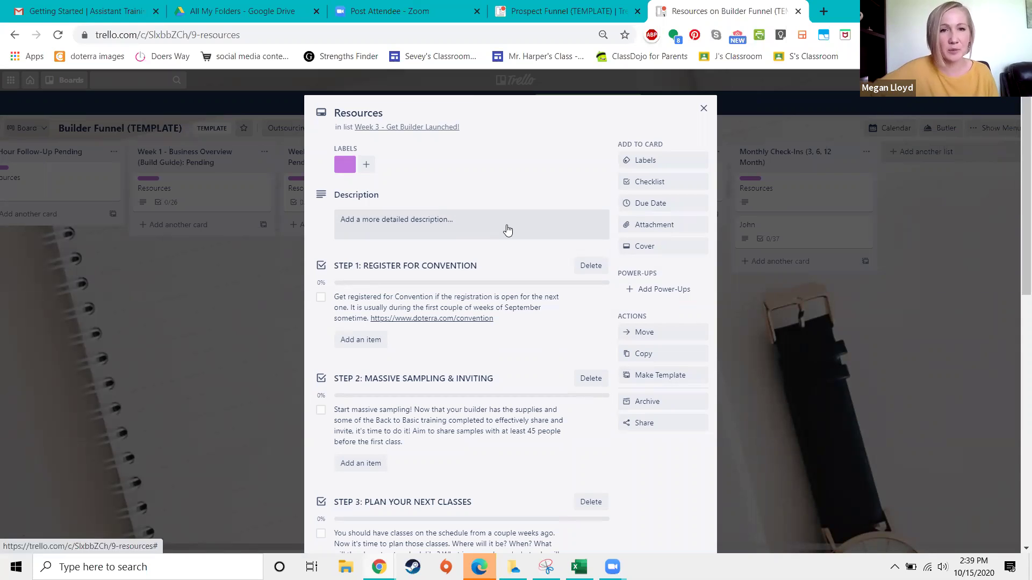
scroll(488, 313, "down", 3)
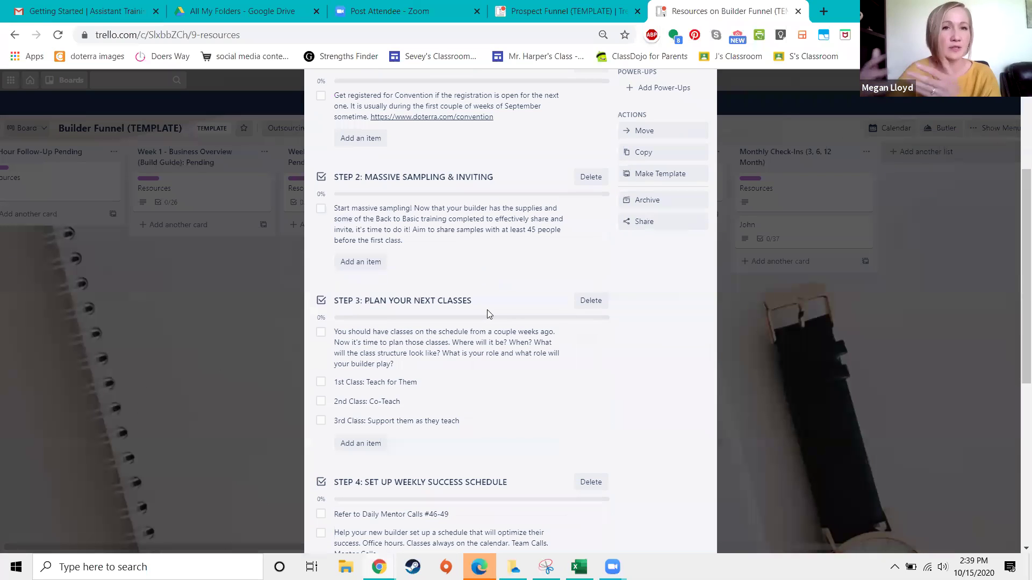
scroll(488, 314, "down", 3)
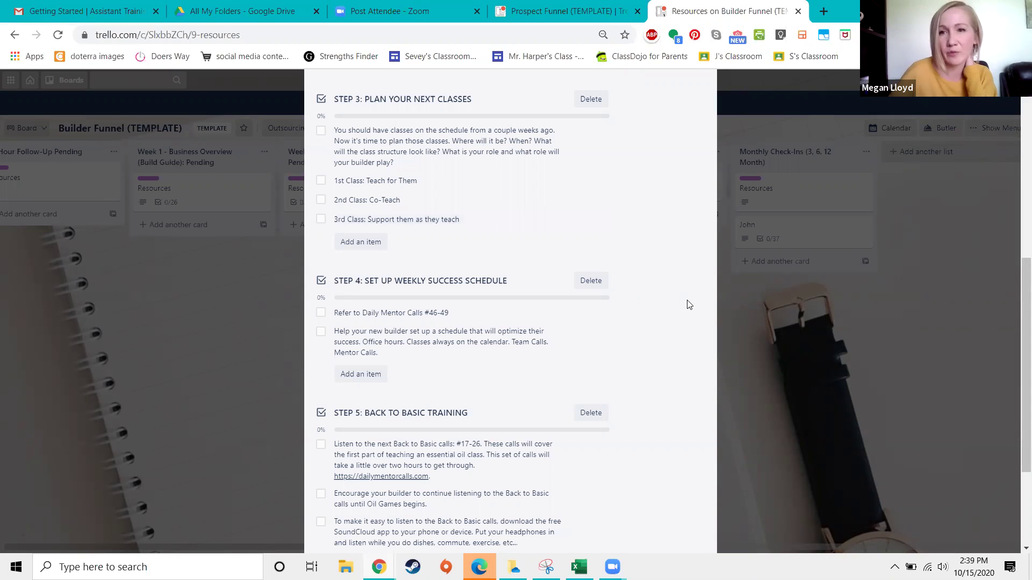
left_click(678, 319)
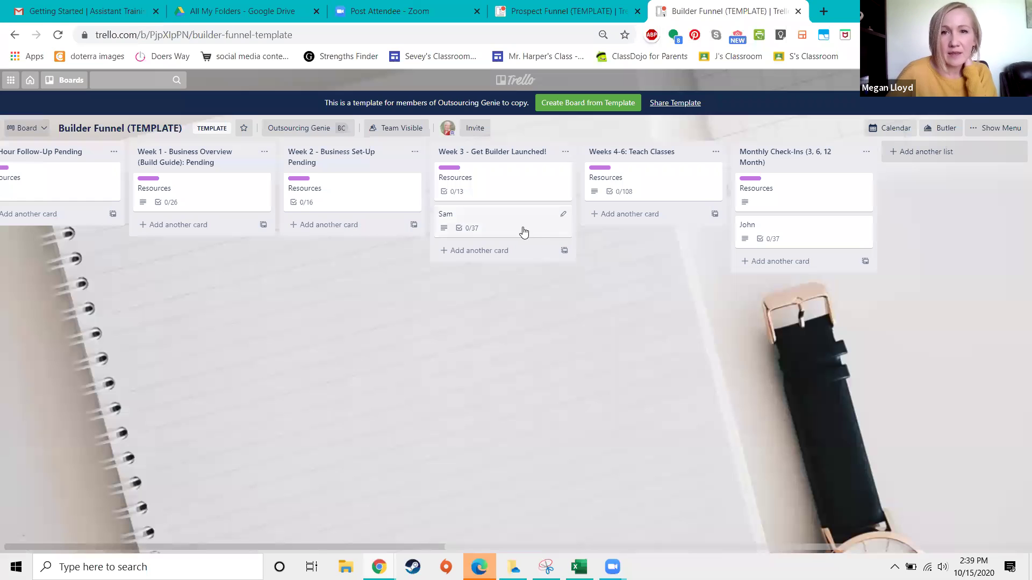
Move the builder's card from Week 3 - Get Builder Launched! to the Weeks 4-6: Teach Classes list
left_click_drag(663, 222, 661, 220)
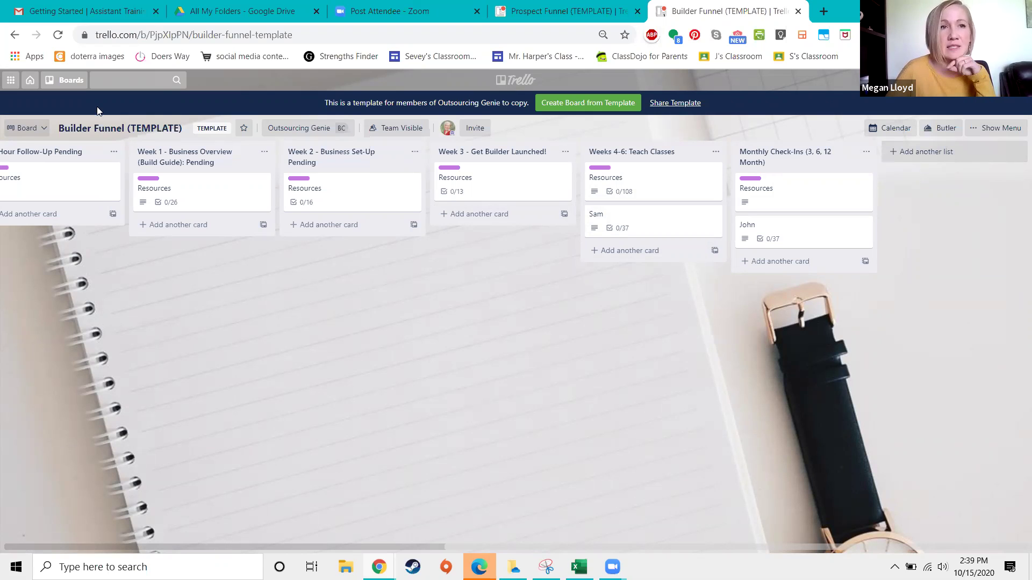
Open the Qualifying Leader Board (TEMPLATE) from the Outsourcing Genie team's boards
left_click(25, 80)
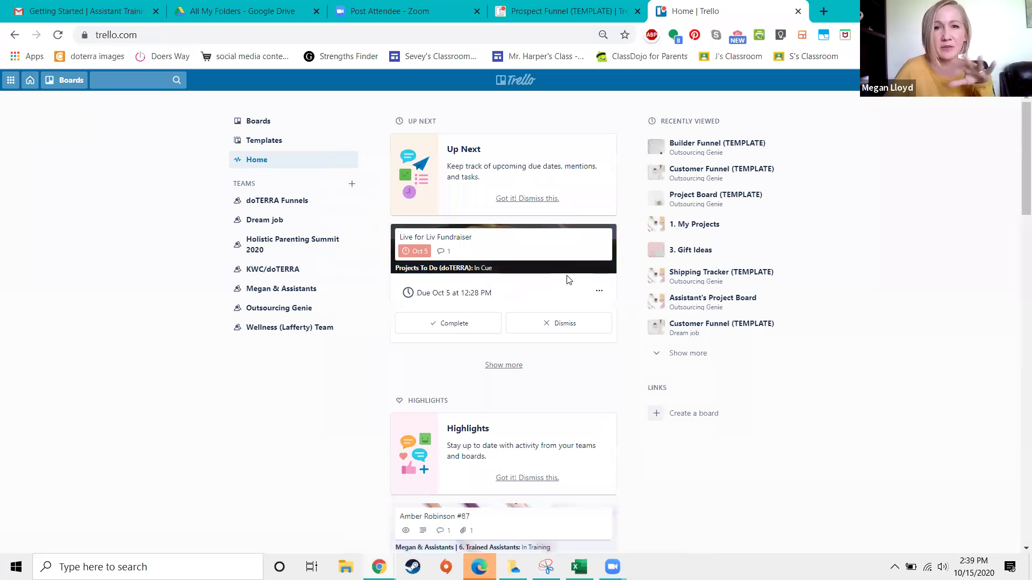
left_click(258, 123)
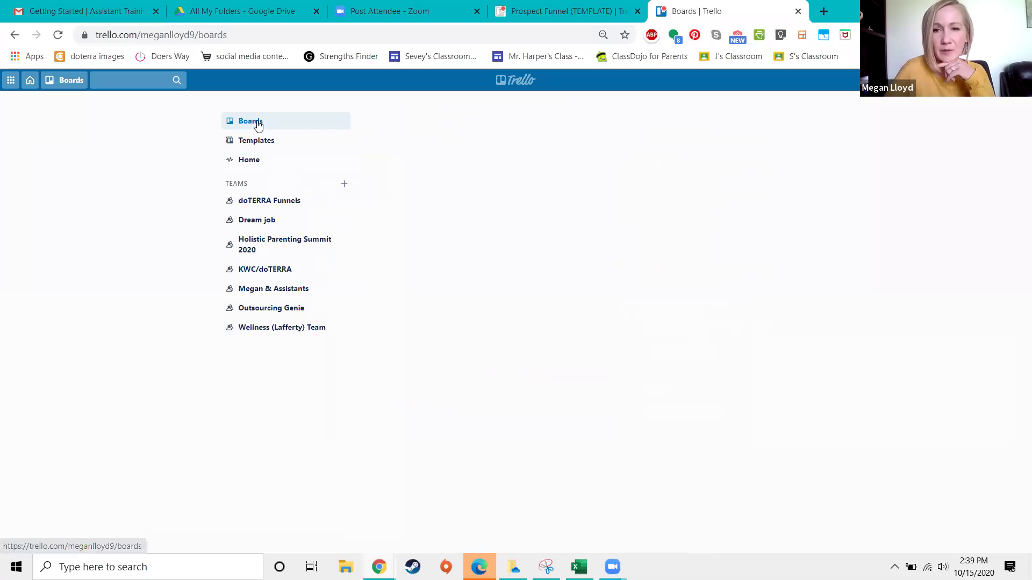
scroll(561, 259, "down", 8)
scroll(561, 261, "down", 10)
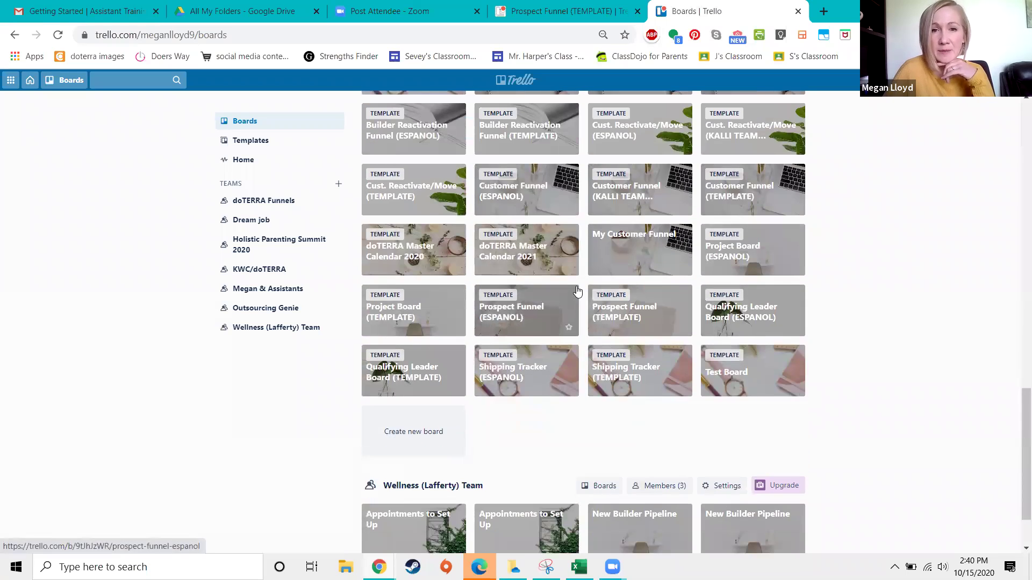
scroll(576, 291, "up", 1)
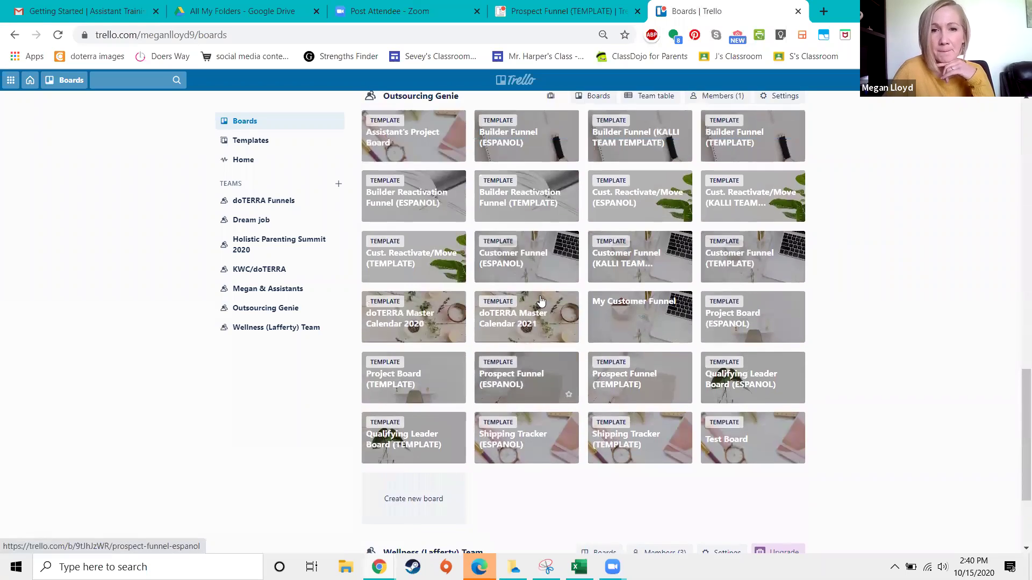
left_click(432, 438)
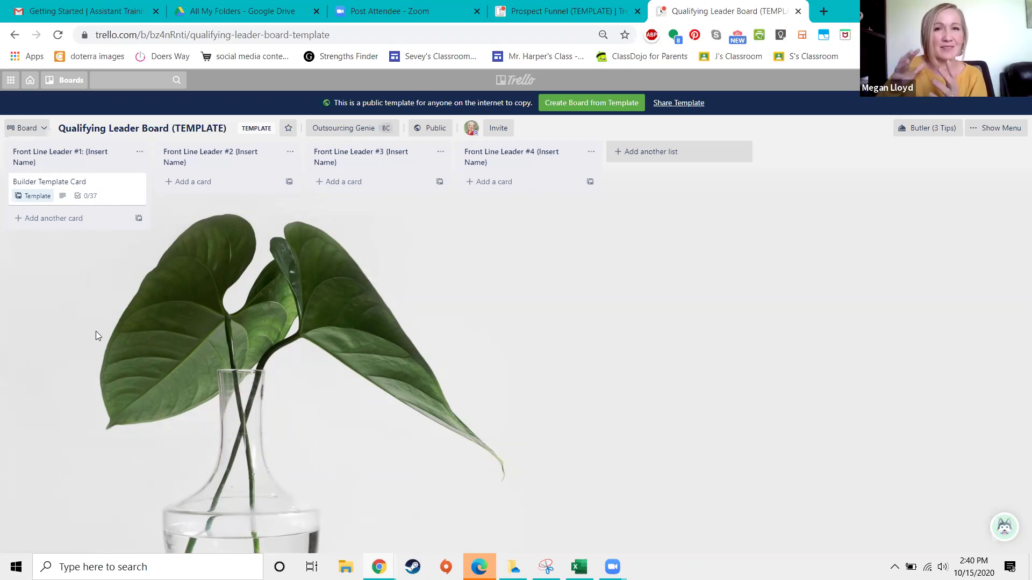
Review the description fields, Potential Builder Checklist and Builder Checklist in the Builder Template Card under Front Line Leader #1, and close the card
left_click(86, 185)
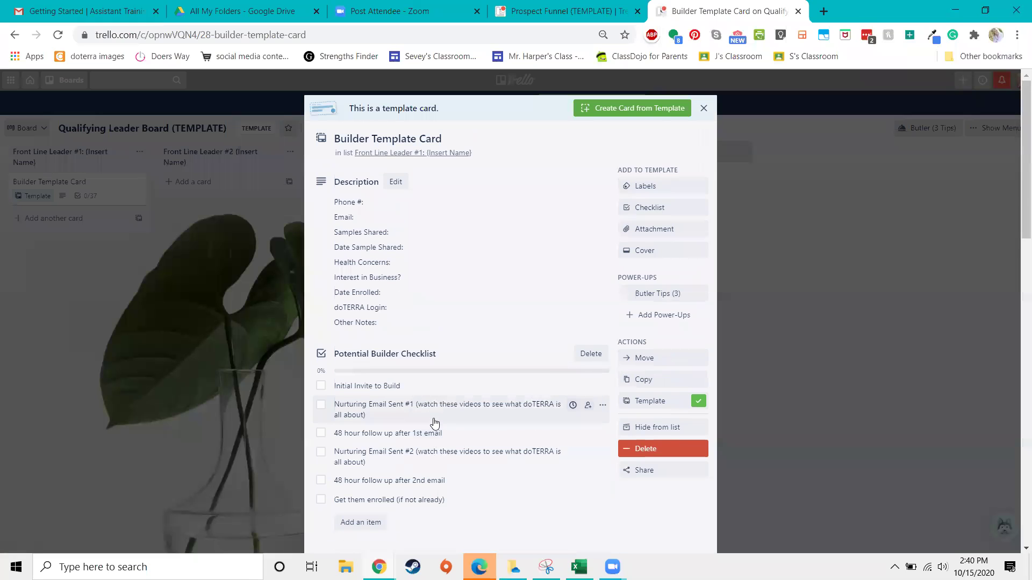
scroll(465, 396, "down", 5)
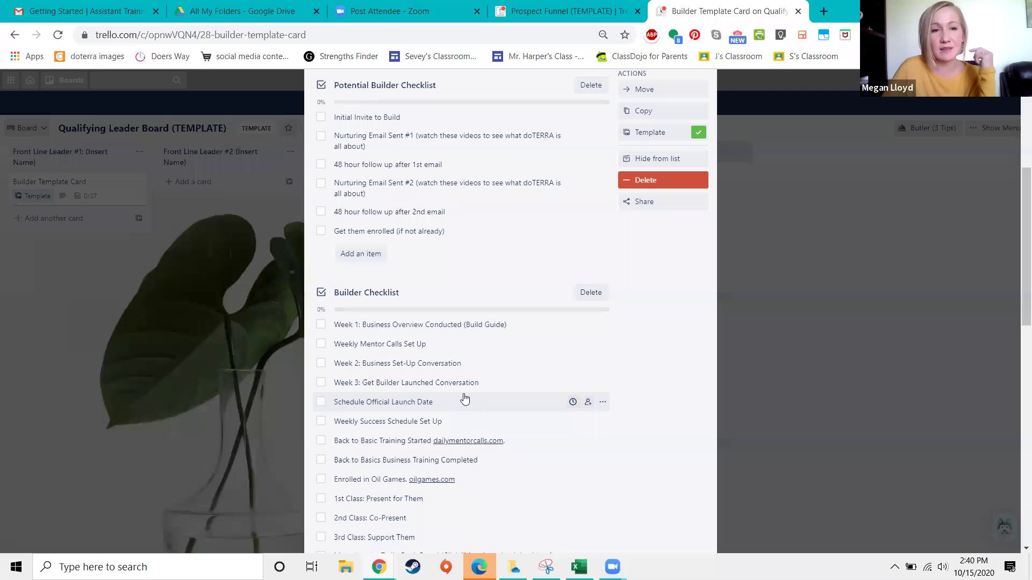
scroll(484, 349, "down", 1)
scroll(486, 348, "up", 1)
scroll(486, 349, "up", 5)
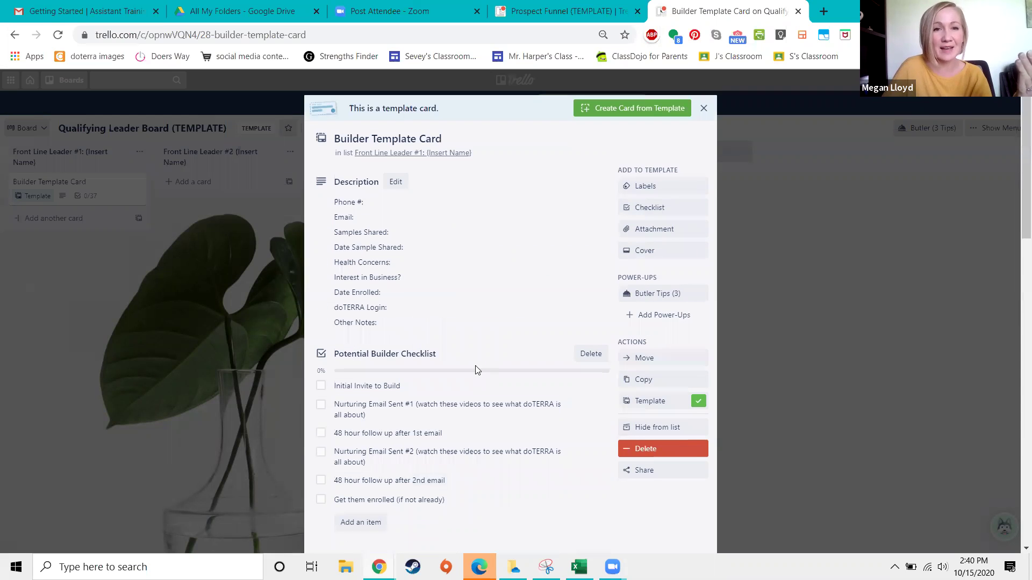
scroll(462, 327, "down", 2)
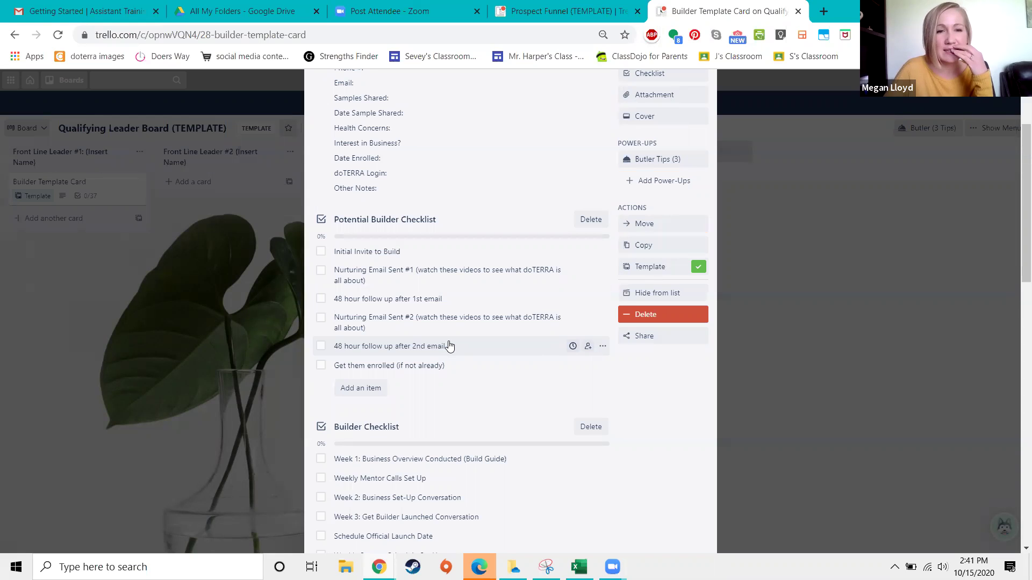
scroll(451, 346, "down", 1)
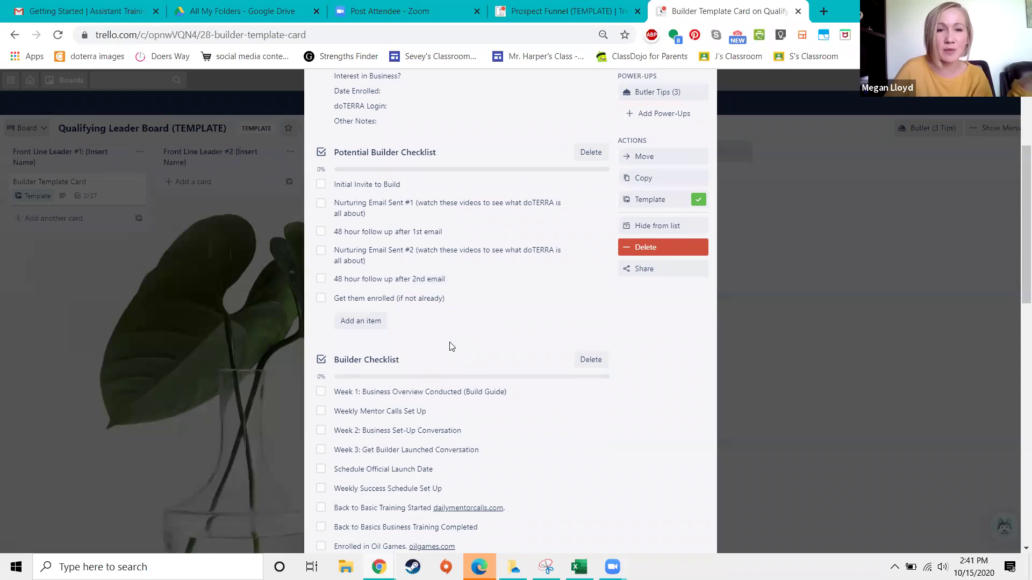
scroll(458, 362, "up", 3)
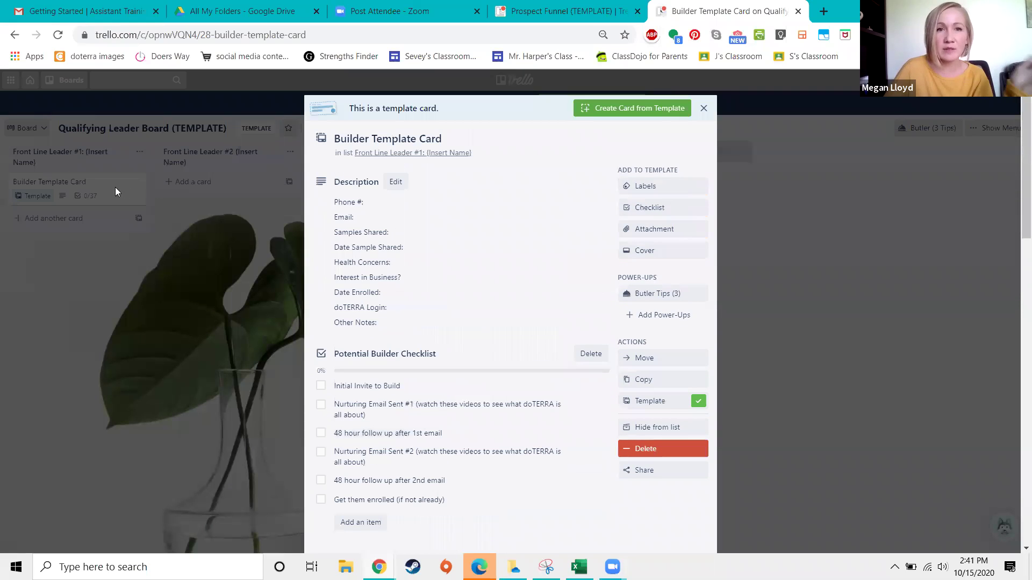
scroll(449, 299, "down", 6)
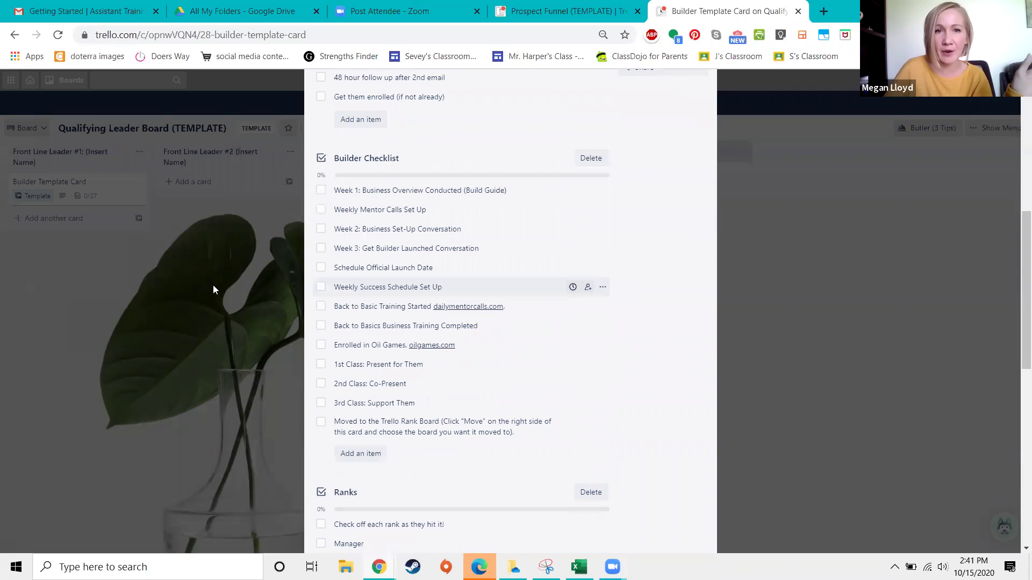
left_click(214, 286)
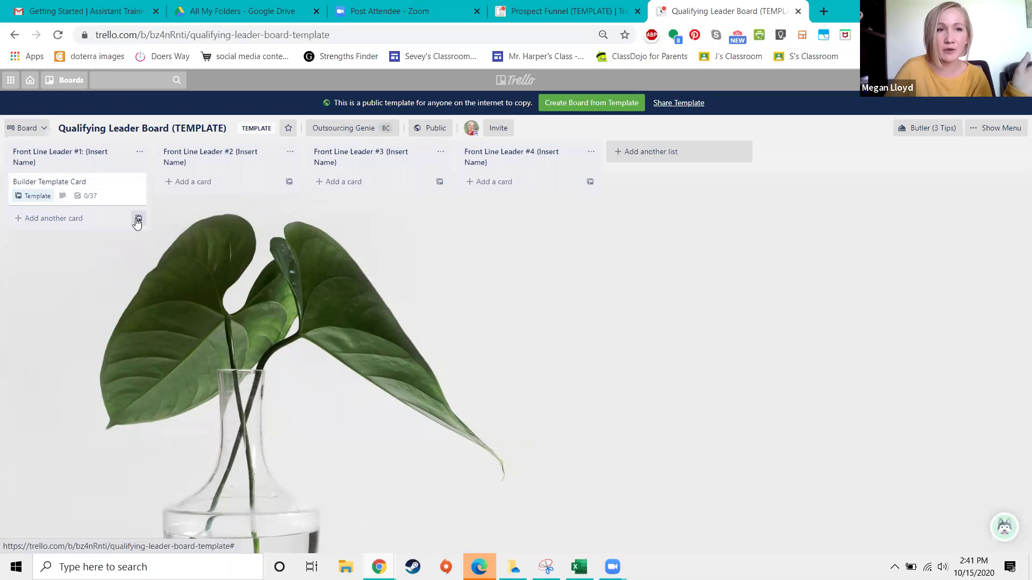
Show where a new card is added under Front Line Leader #1, then look through the Builder Template Card's checklists once more and close it
left_click(54, 219)
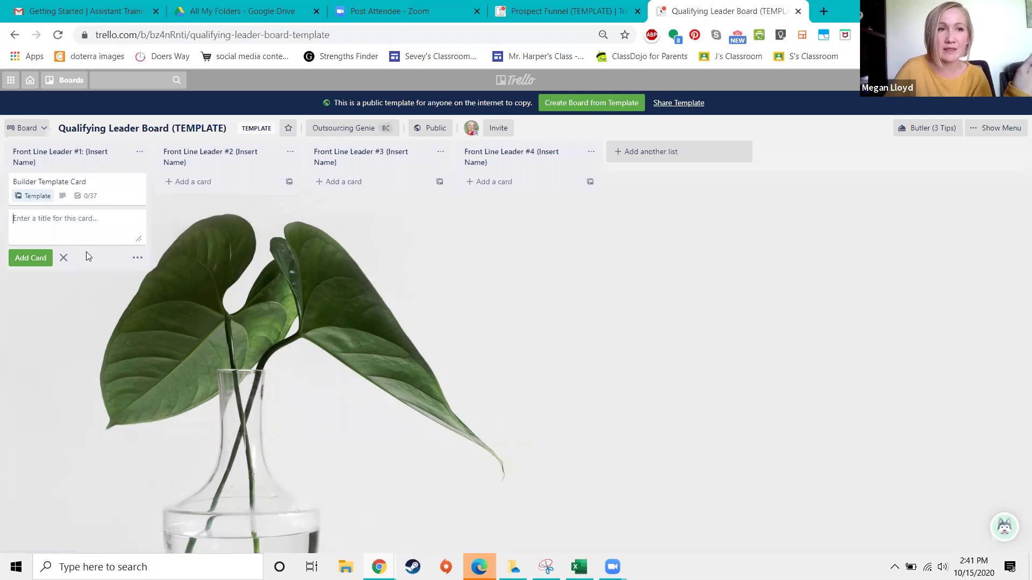
left_click(64, 258)
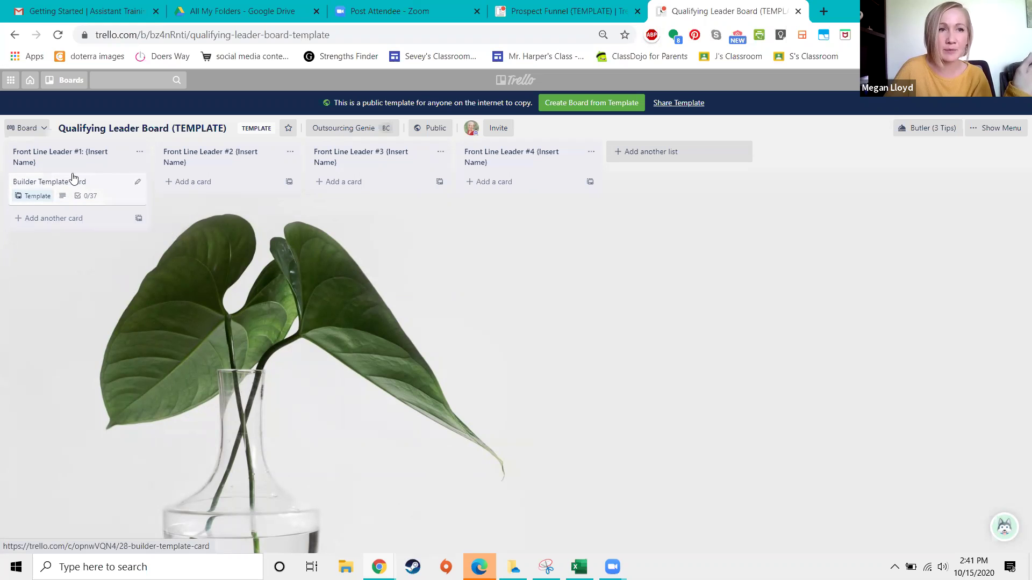
left_click(102, 187)
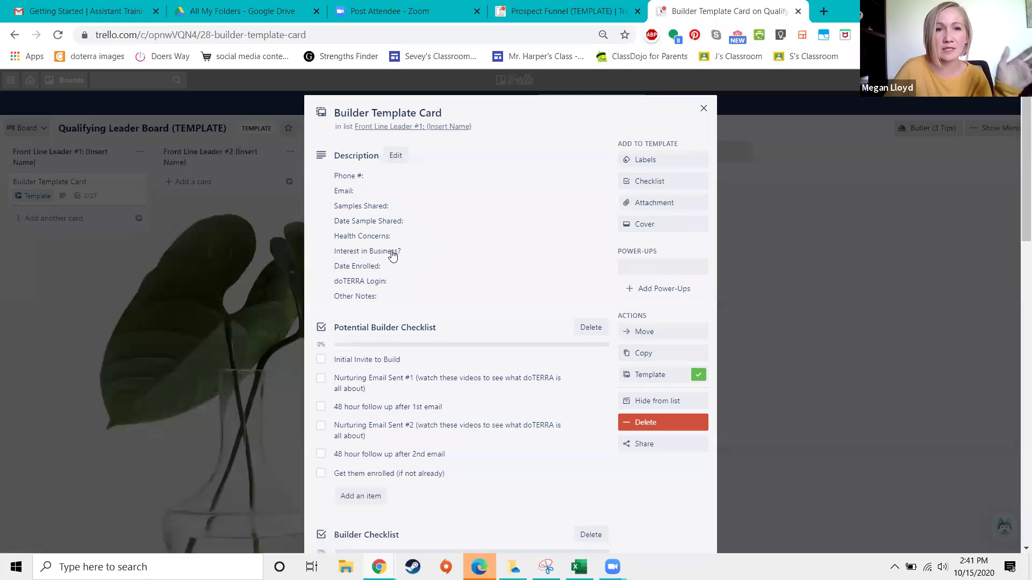
scroll(362, 295, "down", 5)
scroll(364, 280, "down", 11)
scroll(463, 372, "up", 12)
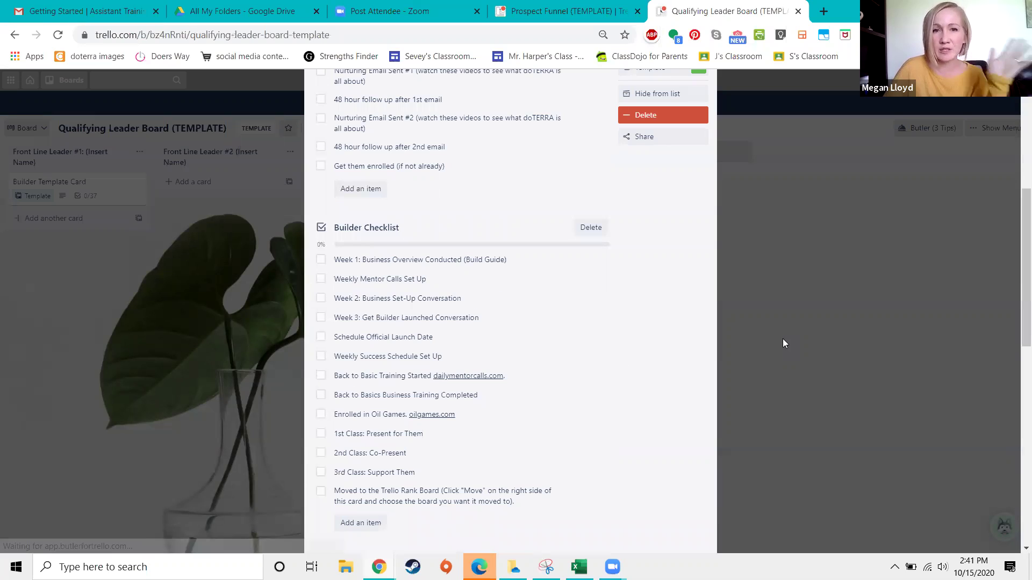
left_click(783, 344)
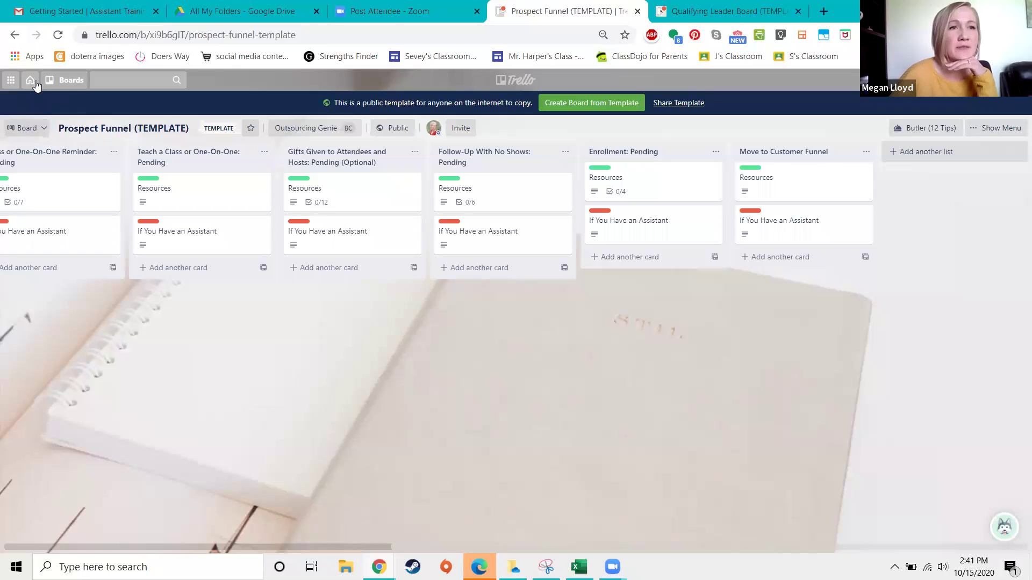
Open the Outsourcing Genie team's Builder Funnel (TEMPLATE) board and look across its lists as far as Monthly Check-Ins
left_click(33, 82)
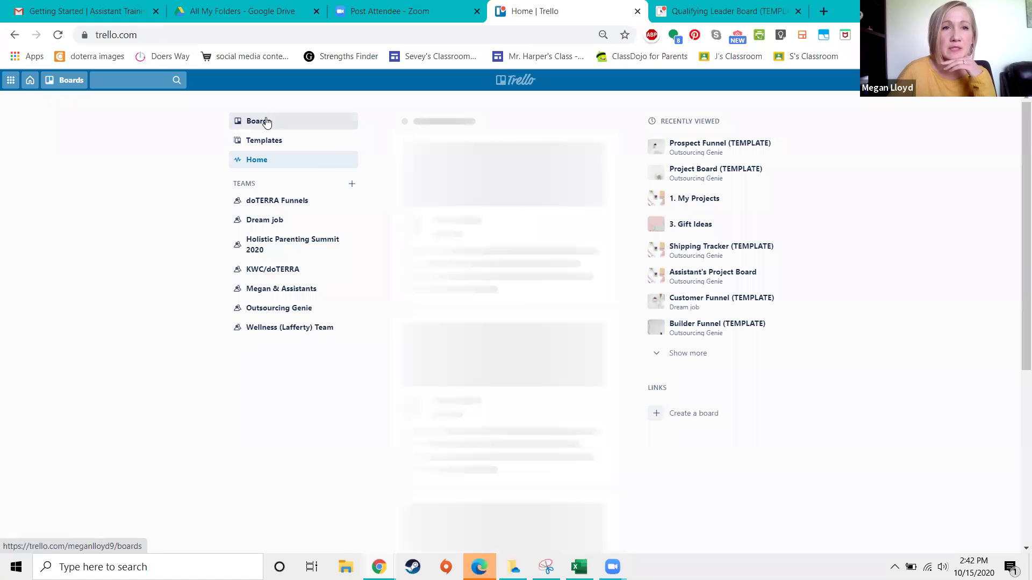
left_click(266, 123)
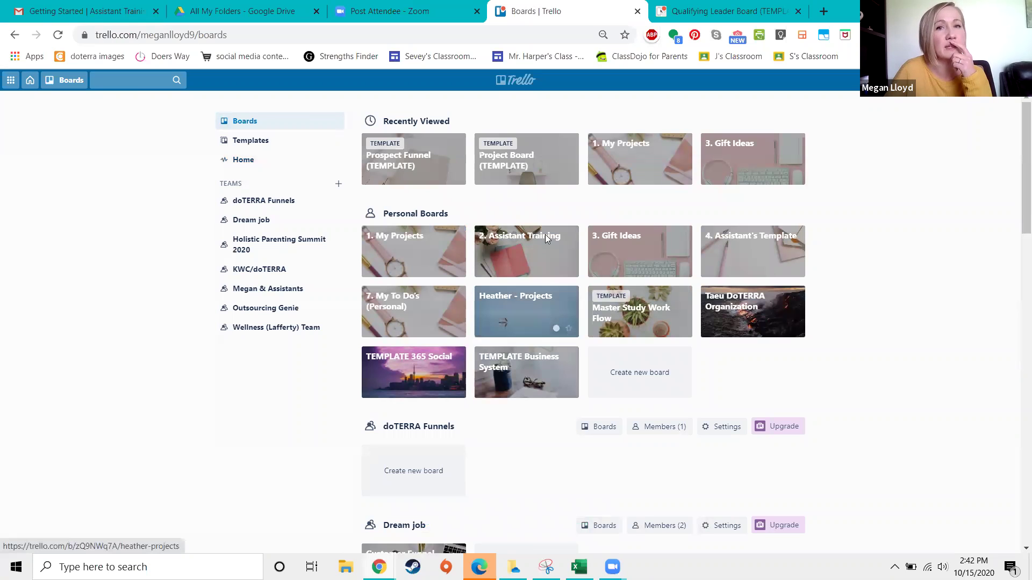
scroll(545, 215, "down", 4)
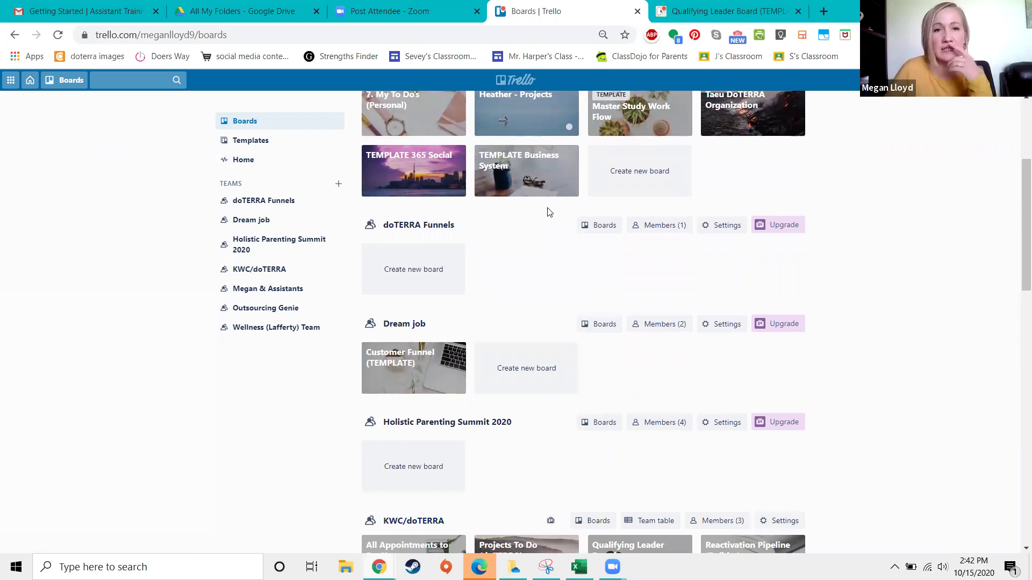
scroll(547, 209, "down", 5)
scroll(547, 210, "down", 3)
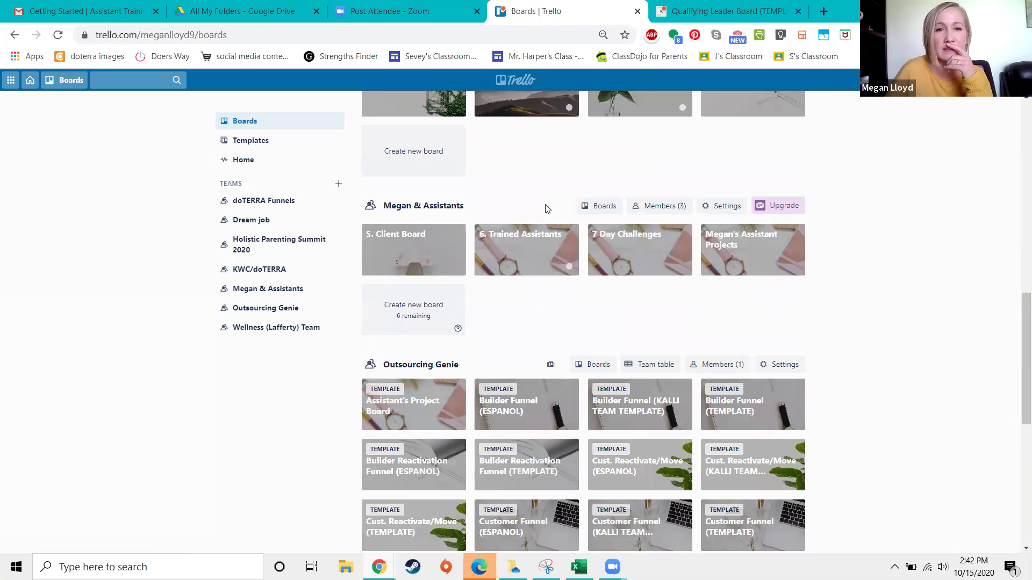
scroll(547, 209, "down", 3)
left_click(761, 209)
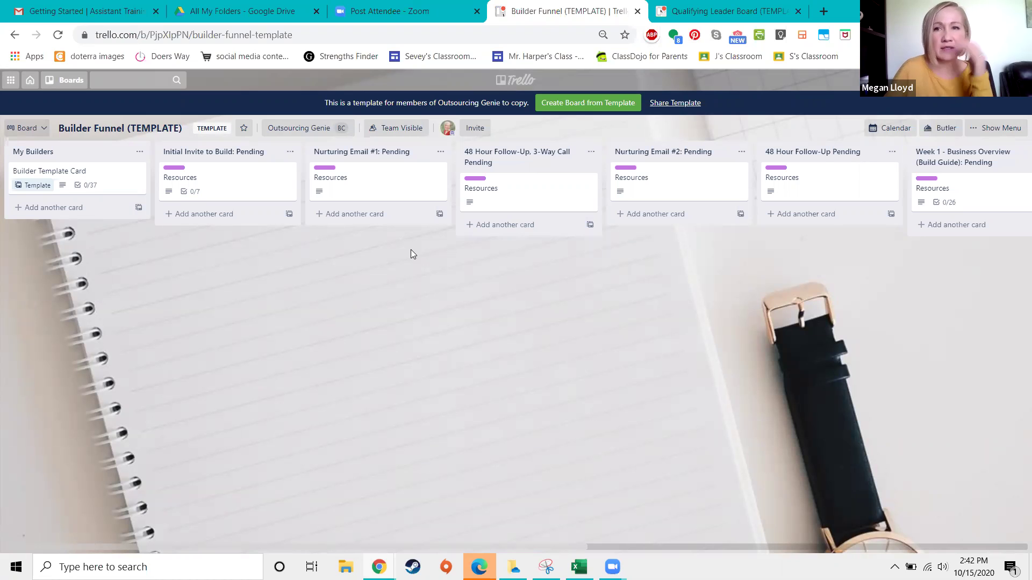
left_click_drag(773, 335, 421, 316)
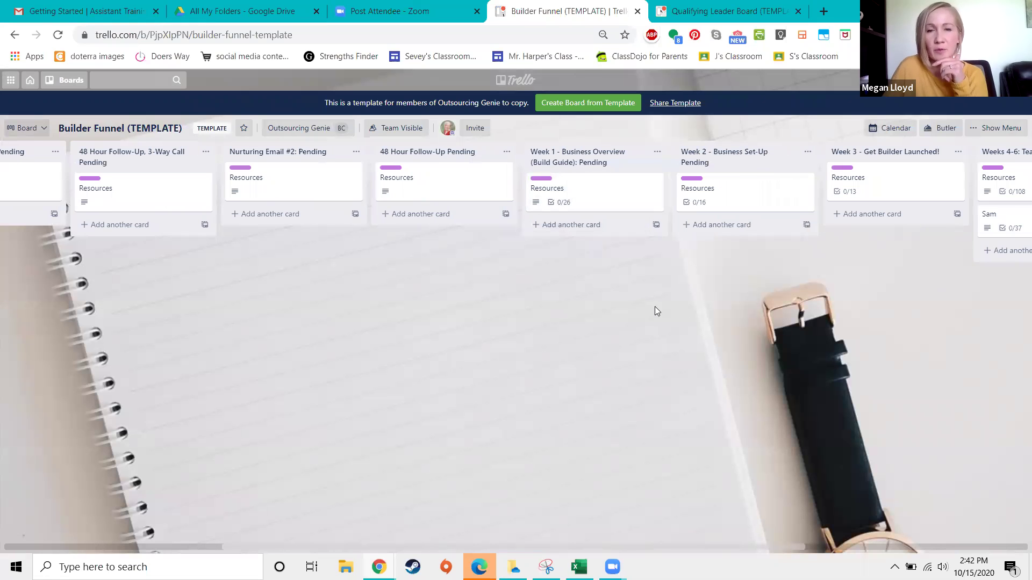
left_click_drag(655, 308, 512, 311)
scroll(492, 305, "right", 3)
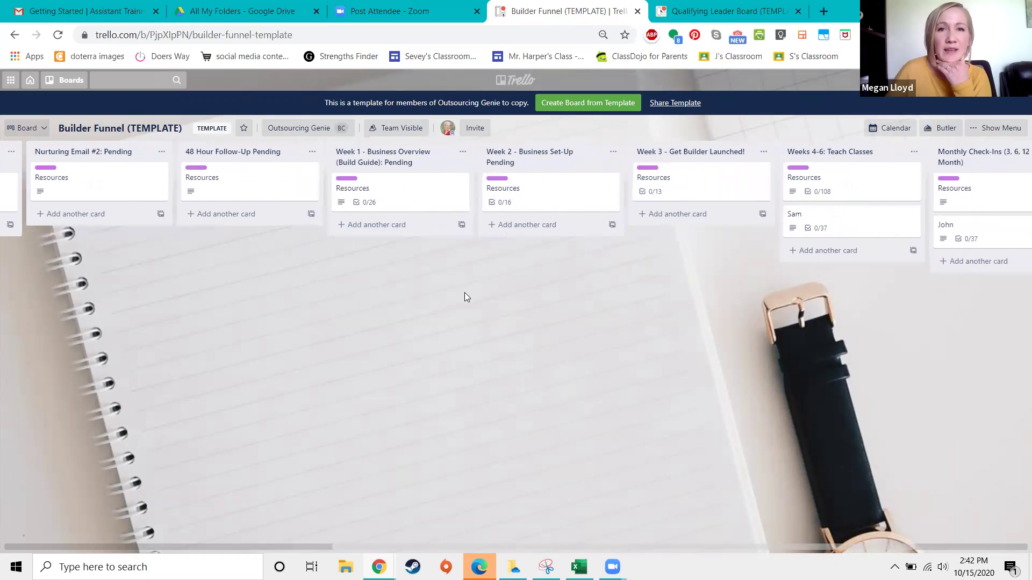
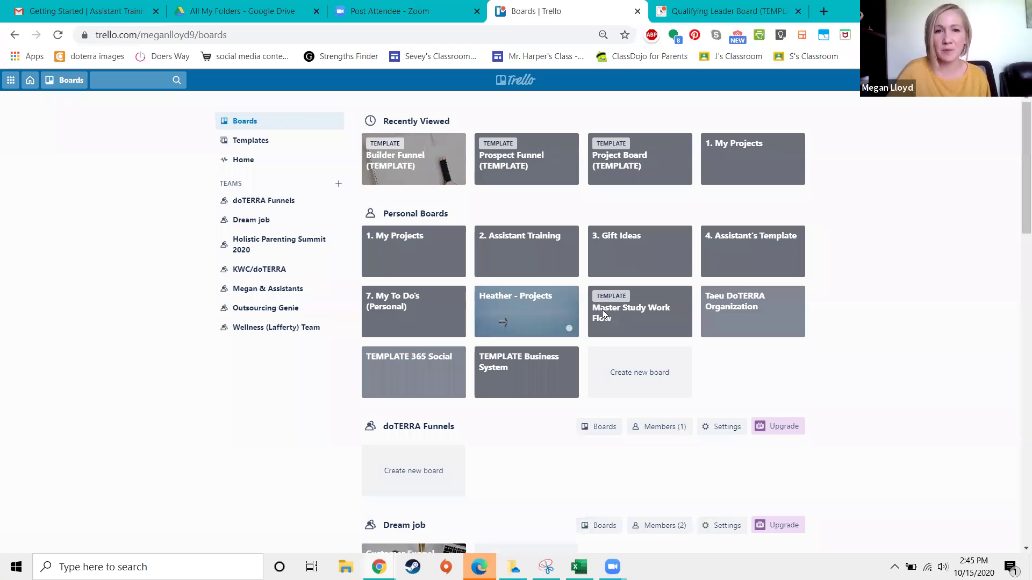
Open the Shipping Tracker (TEMPLATE) board from the Outsourcing Genie boards and close its template description
scroll(735, 261, "down", 10)
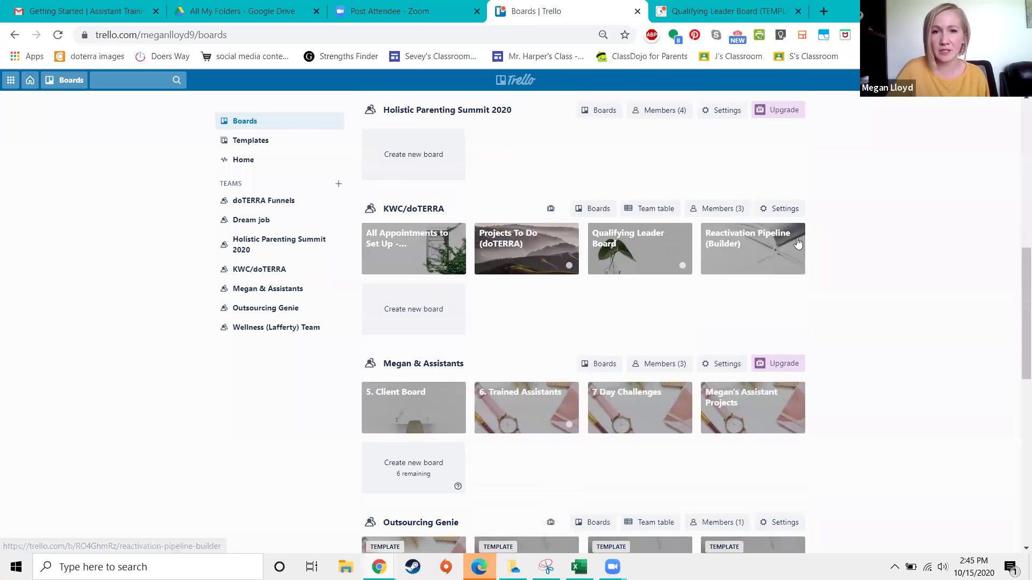
scroll(797, 244, "down", 5)
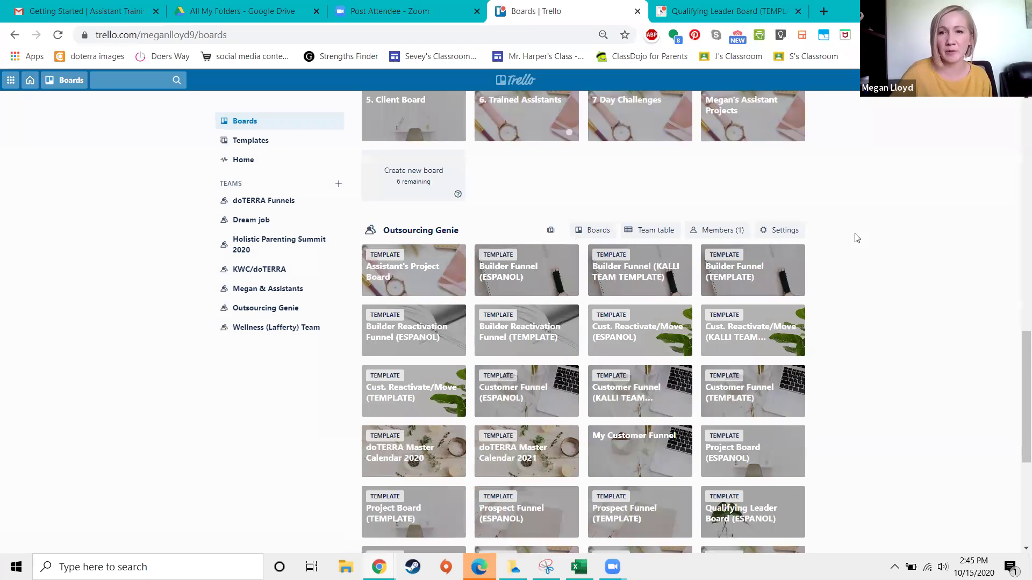
scroll(857, 239, "down", 1)
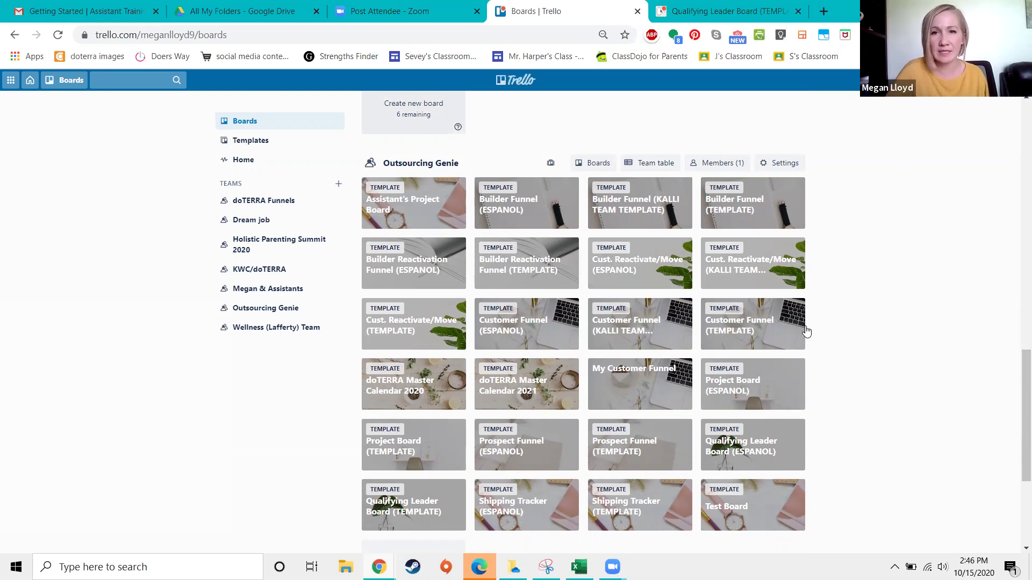
scroll(846, 317, "down", 2)
scroll(852, 292, "up", 1)
scroll(852, 292, "down", 1)
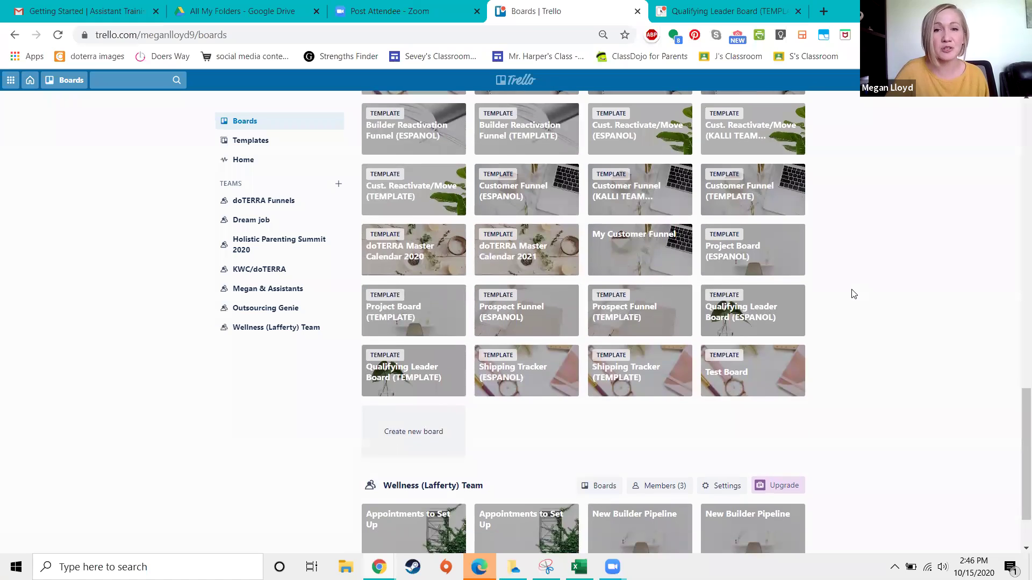
left_click(649, 380)
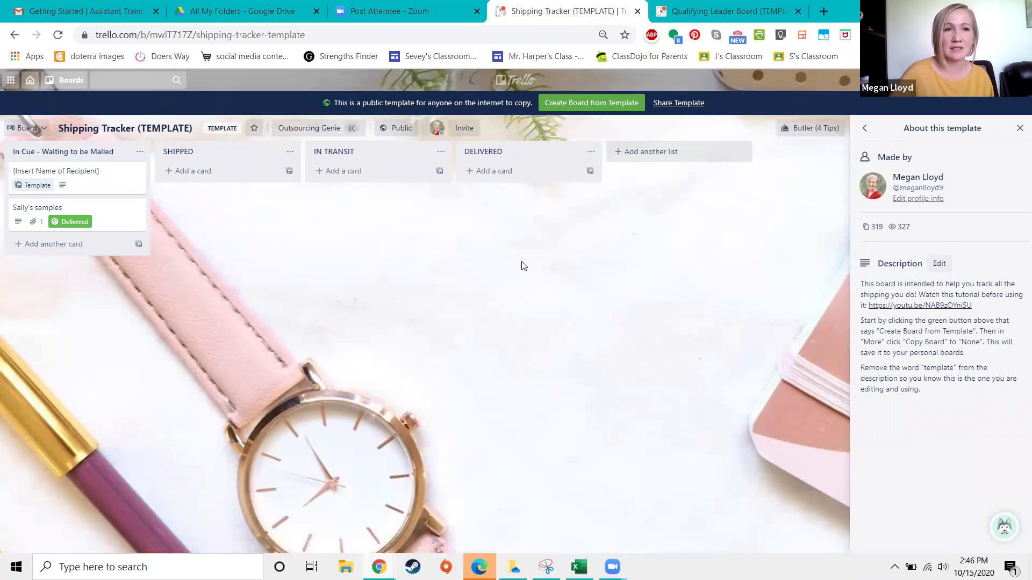
left_click(1019, 129)
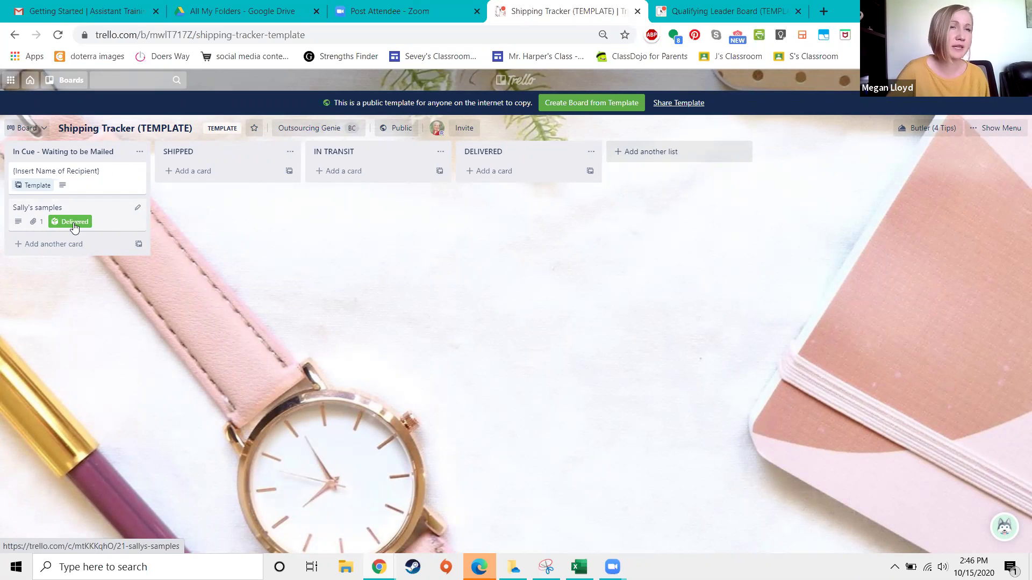
Examine the description fields and the Shipments tracking history in the samples card under In Cue - Waiting to be Mailed
left_click(103, 216)
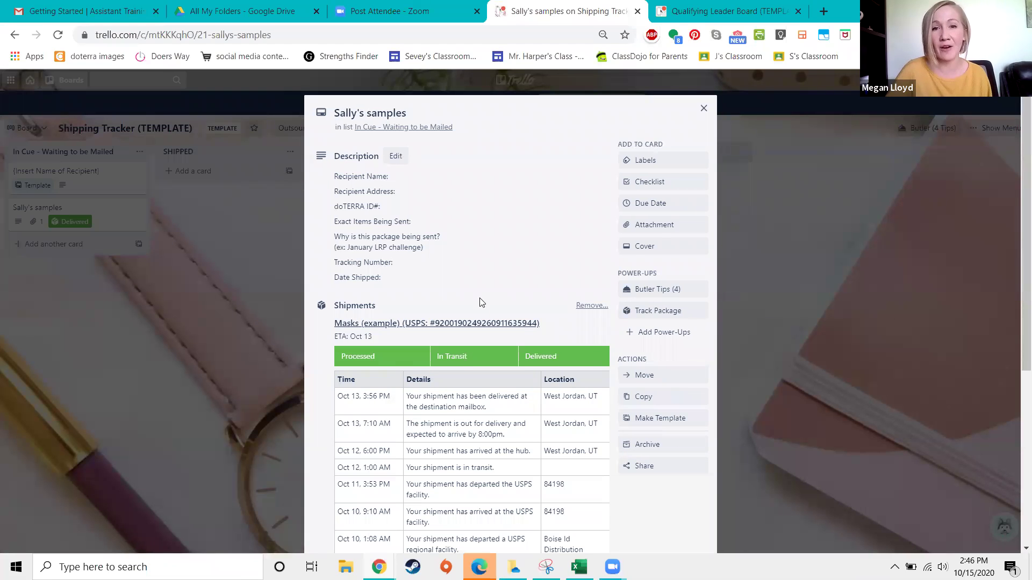
scroll(479, 301, "down", 4)
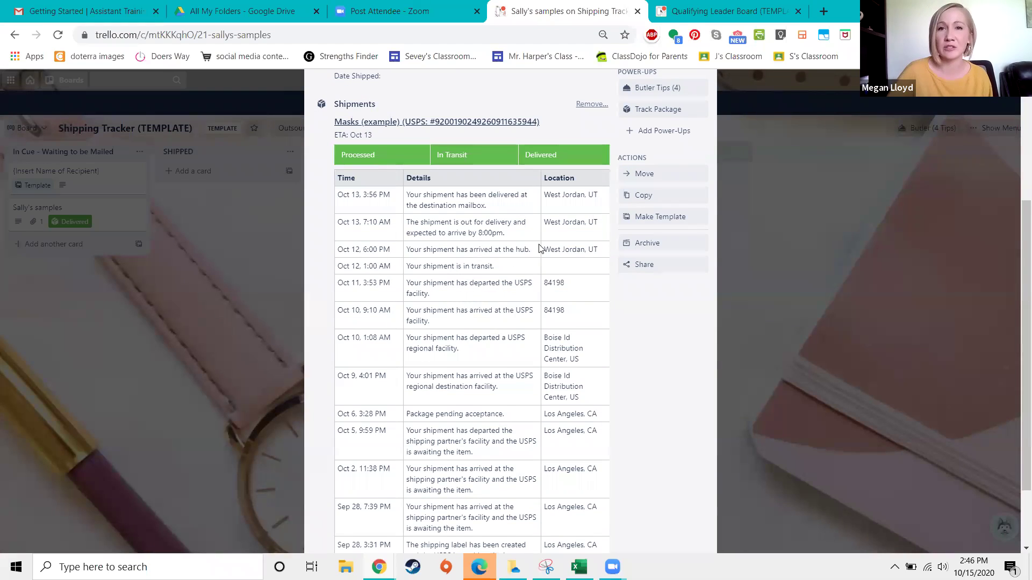
Return to the description fields of the samples card and close the card
scroll(438, 204, "up", 1)
scroll(398, 165, "up", 2)
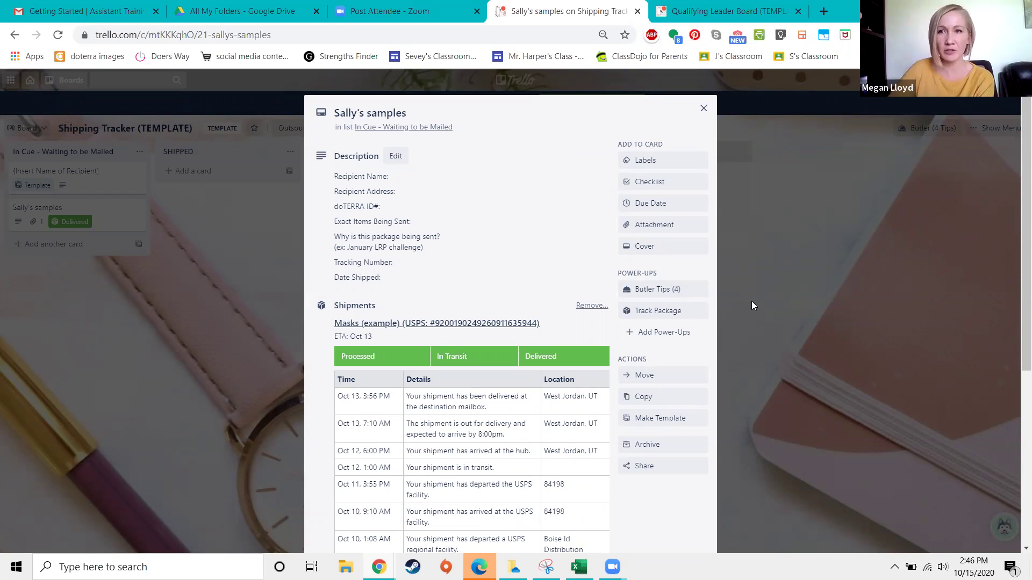
left_click(704, 108)
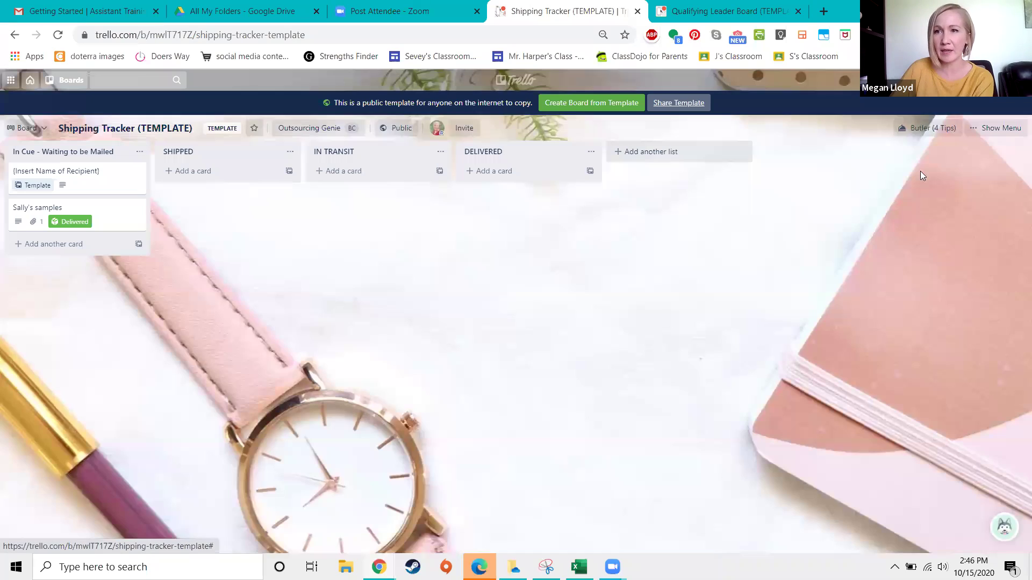
Show the Package Tracker entry in the Shipping Tracker board's menu, open the Power-Ups directory and close it
left_click(1013, 129)
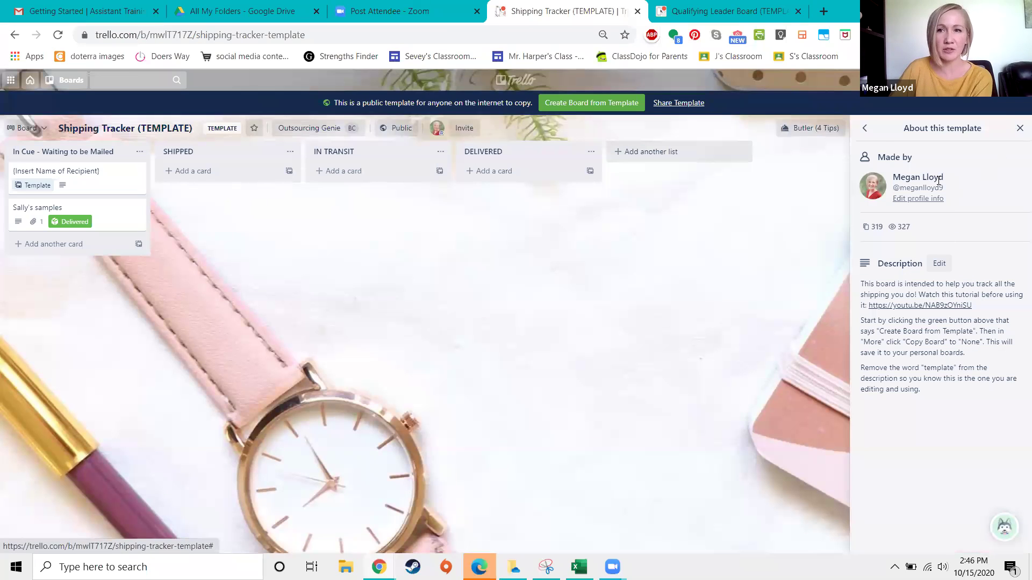
left_click(865, 132)
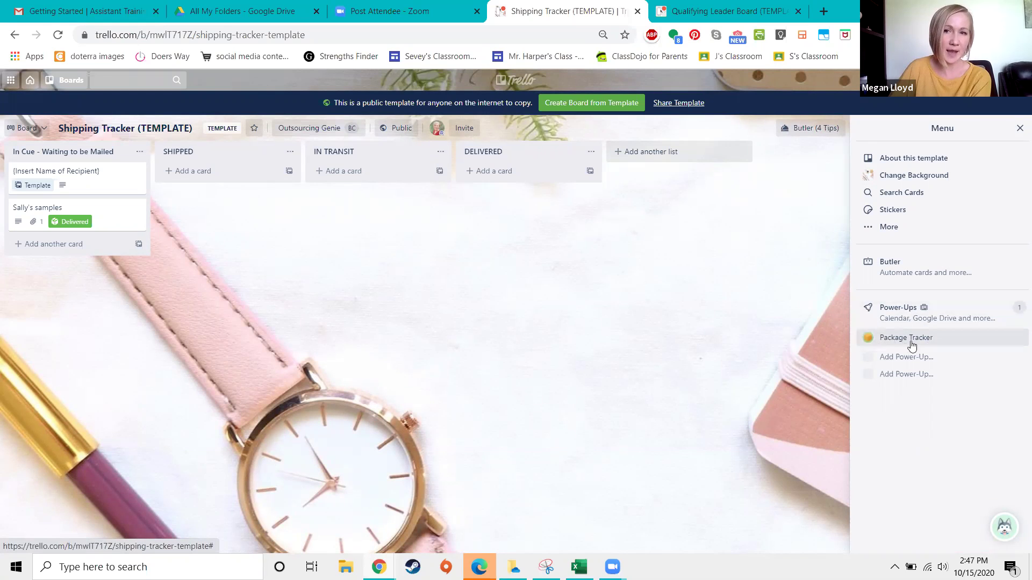
left_click(908, 313)
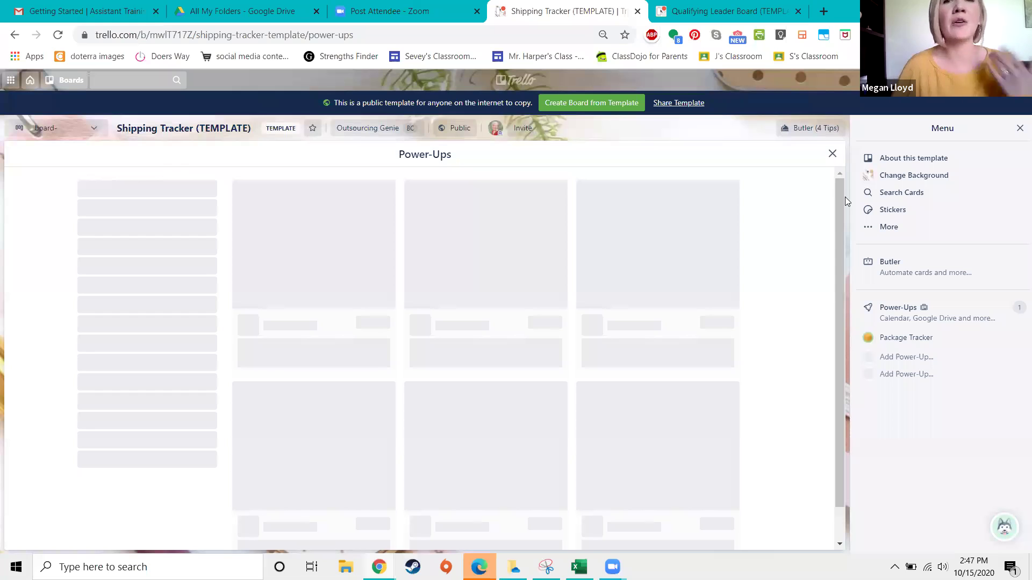
left_click(1017, 129)
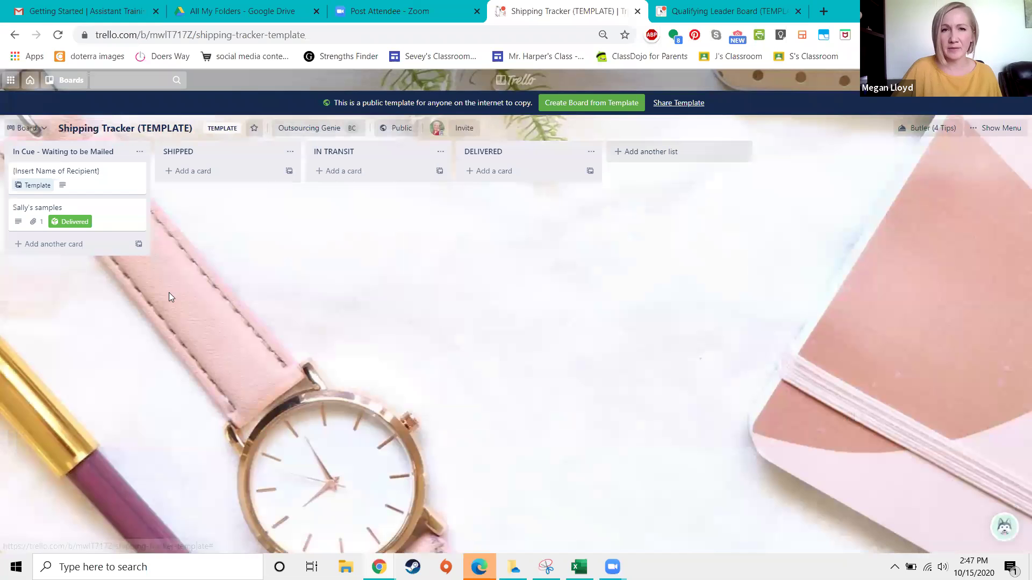
Reopen the samples card, show the Track Package form with its Tracking Number field and Carrier choices, and dismiss it without tracking anything
left_click(104, 215)
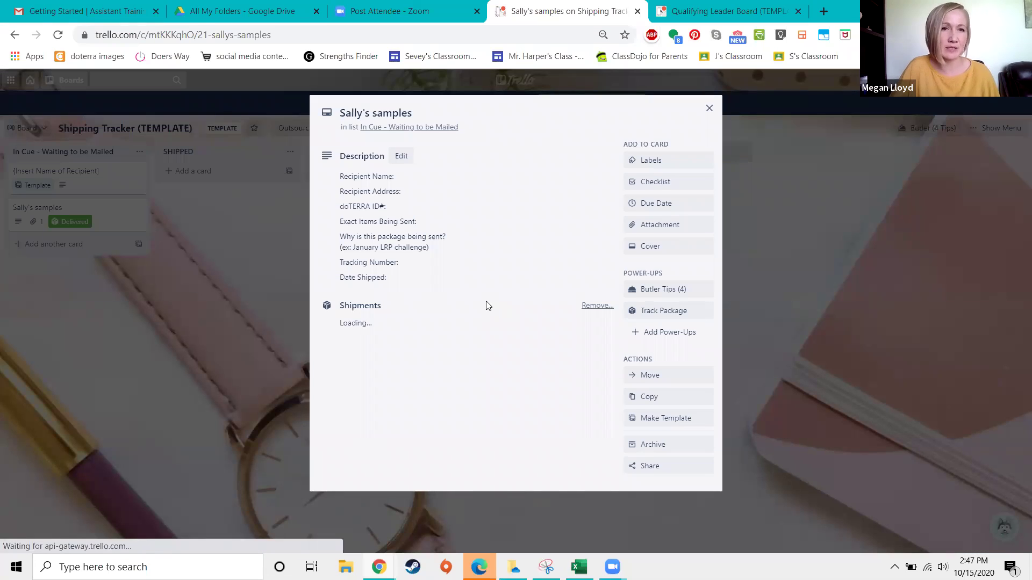
scroll(537, 268, "down", 3)
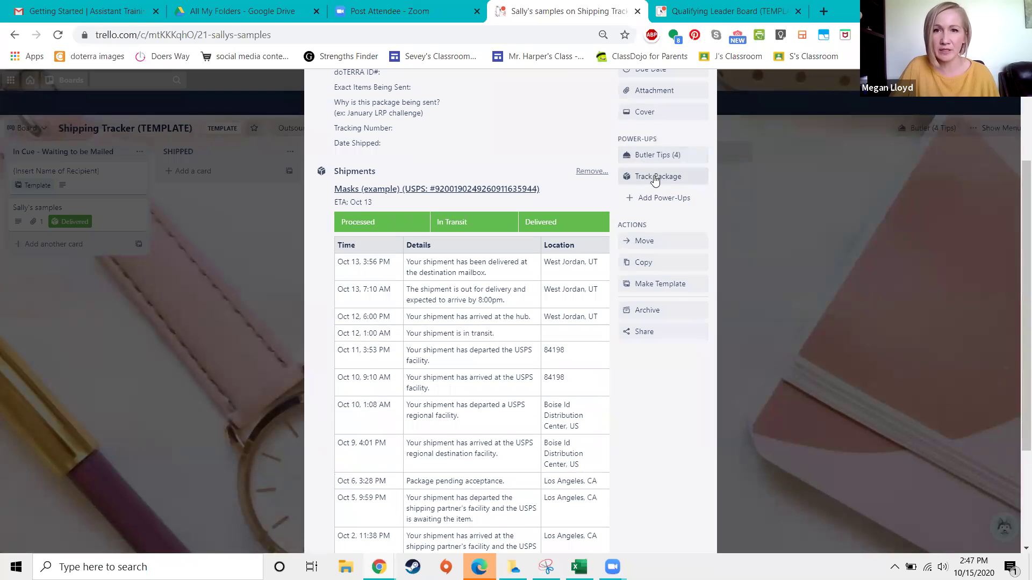
left_click(647, 180)
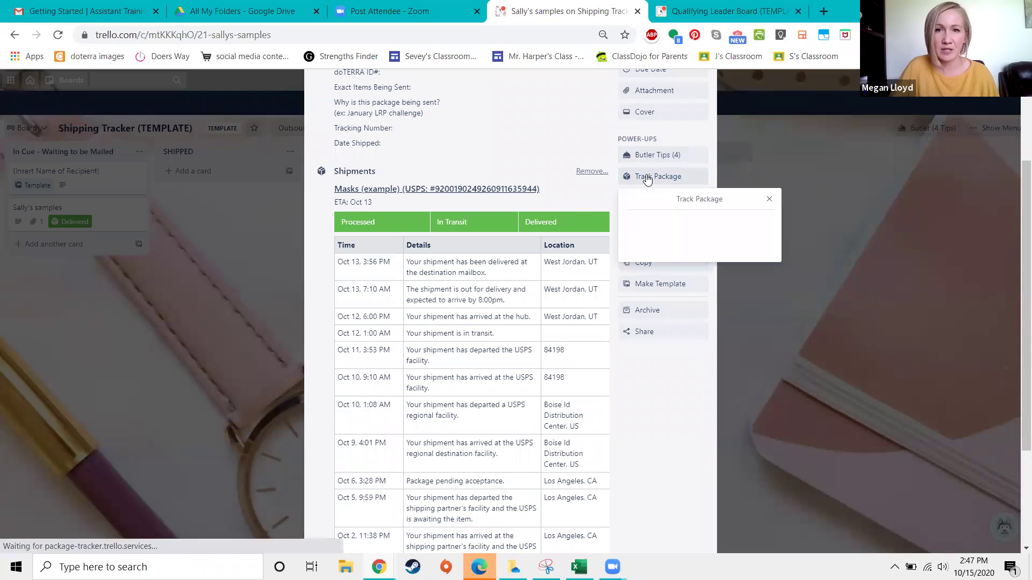
left_click(663, 276)
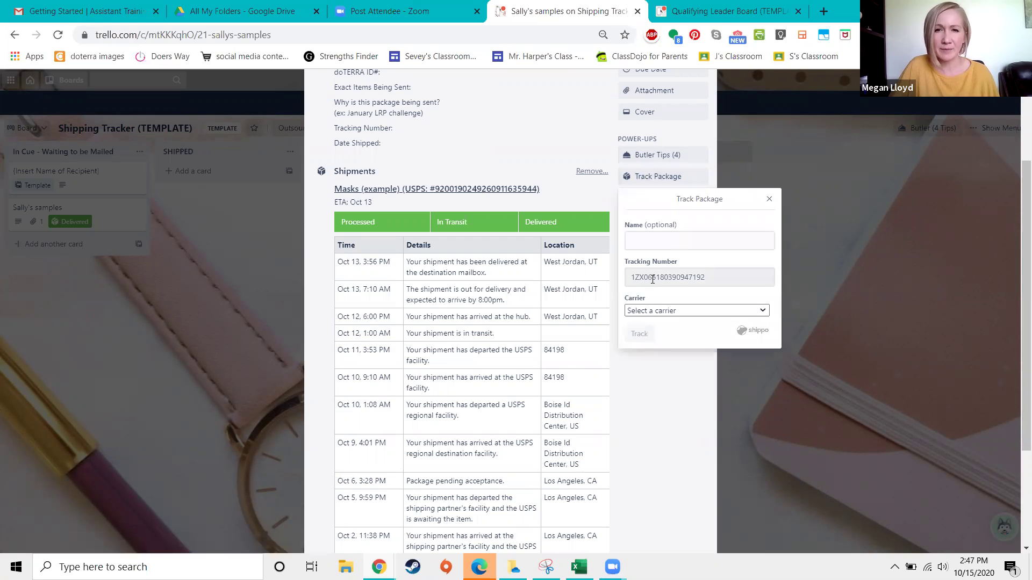
left_click(707, 311)
left_click(707, 310)
left_click(708, 311)
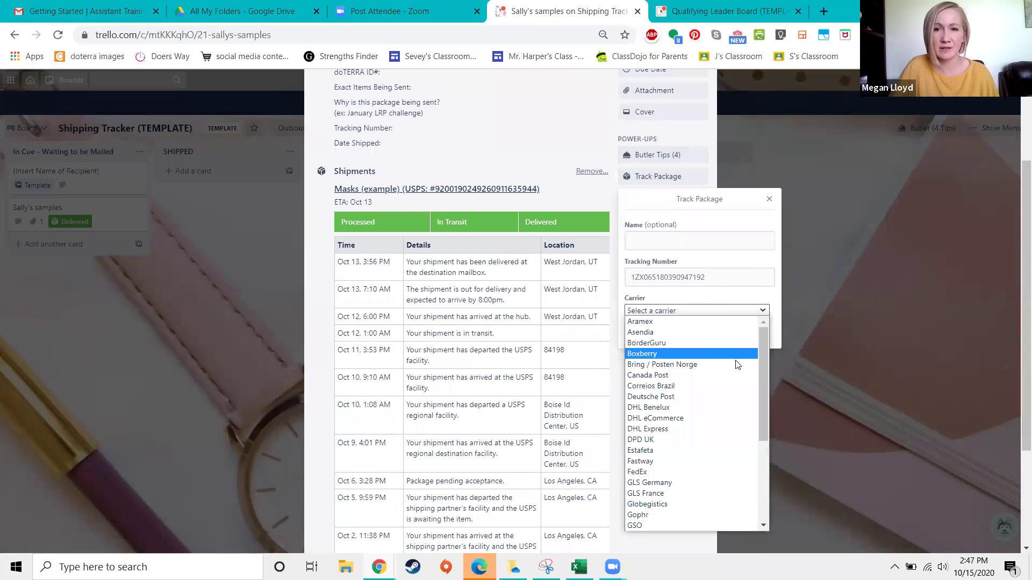
left_click_drag(763, 380, 746, 350)
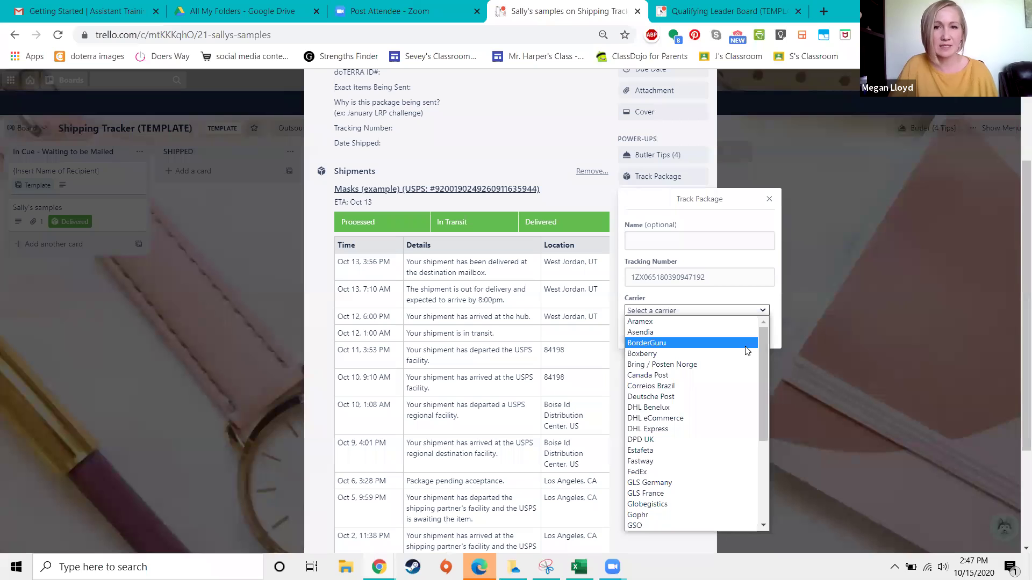
left_click(561, 124)
left_click(493, 140)
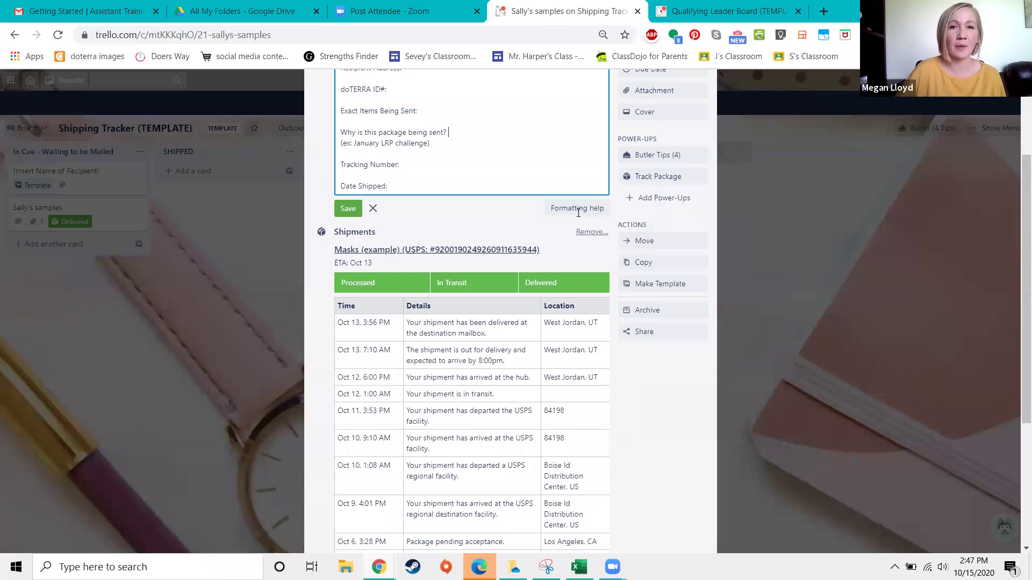
Look through the Shipments tracking history in the samples card and close the card without changing its description
scroll(584, 263, "down", 2)
scroll(501, 232, "down", 2)
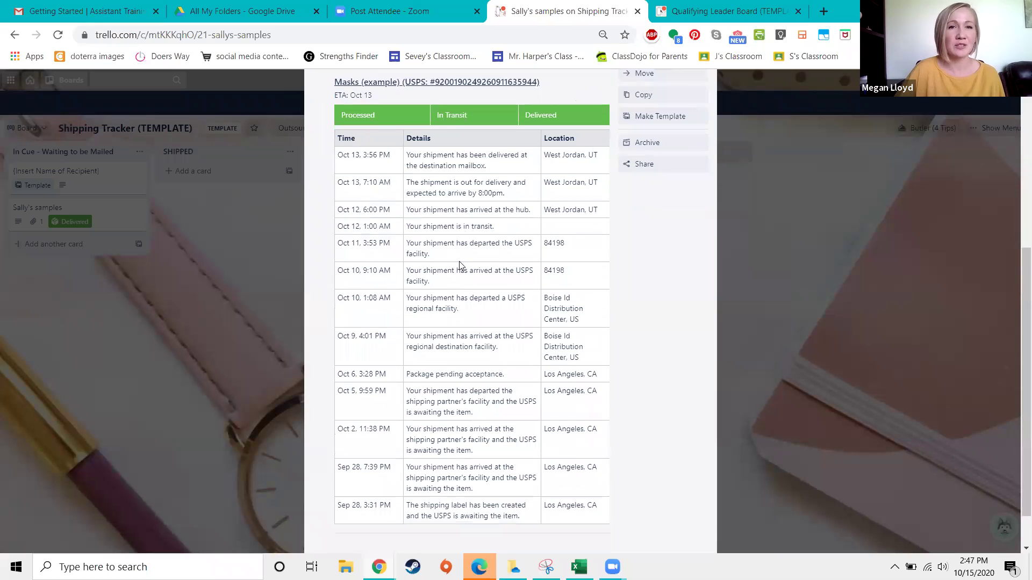
scroll(505, 324, "up", 3)
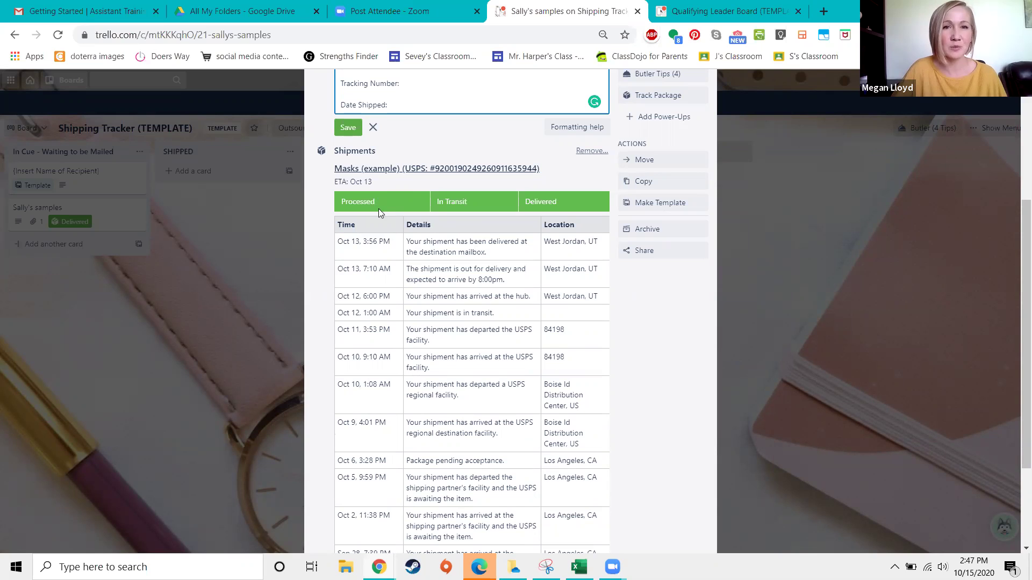
left_click(780, 300)
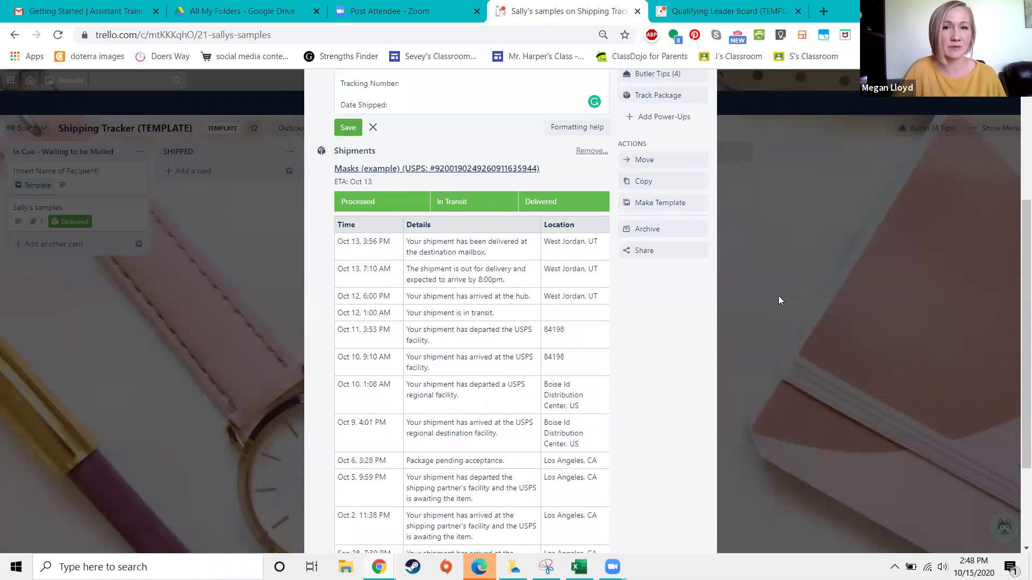
left_click(779, 300)
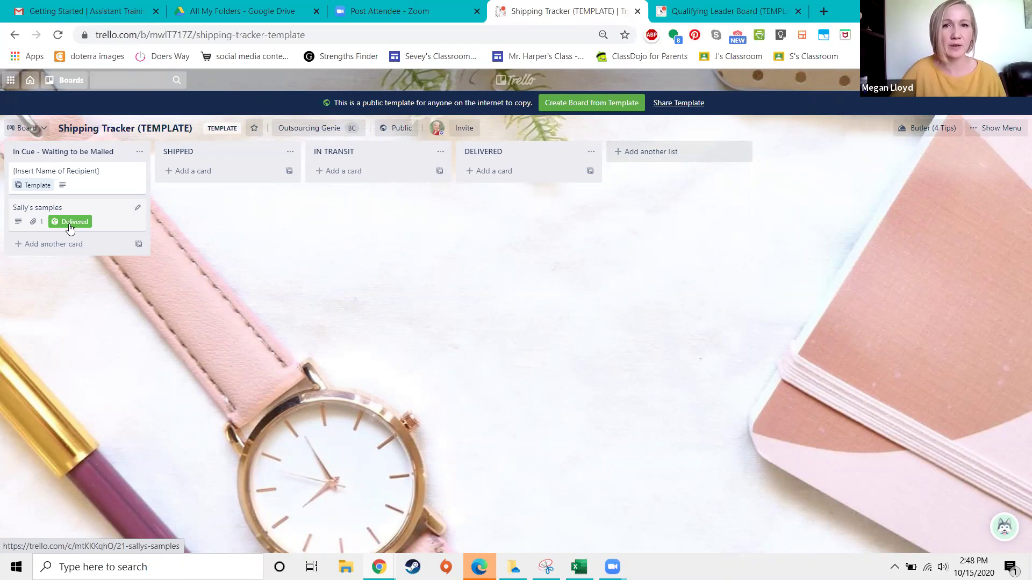
Open the Project Board (TEMPLATE) from the Outsourcing Genie team's boards
left_click(30, 81)
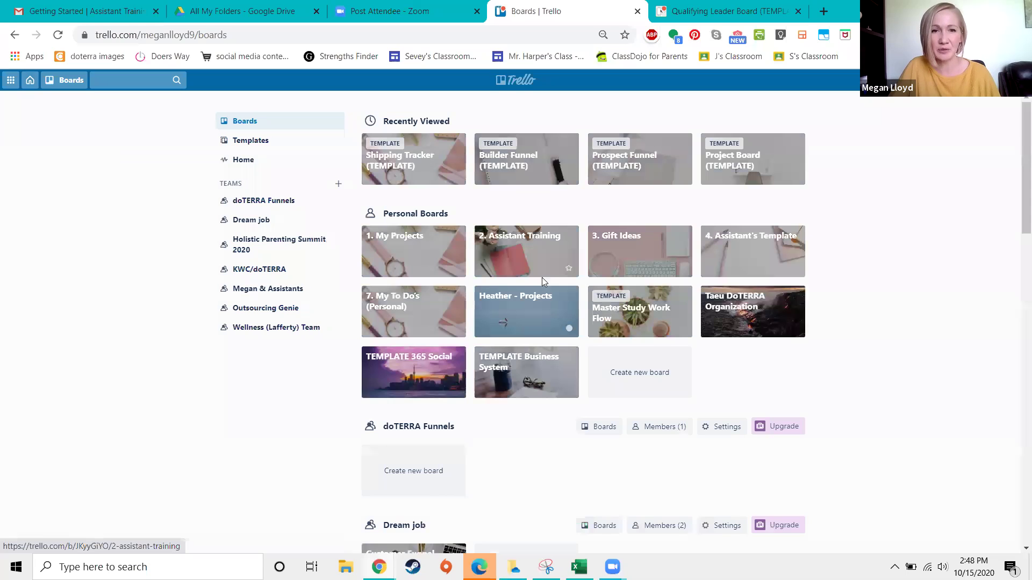
scroll(546, 265, "down", 20)
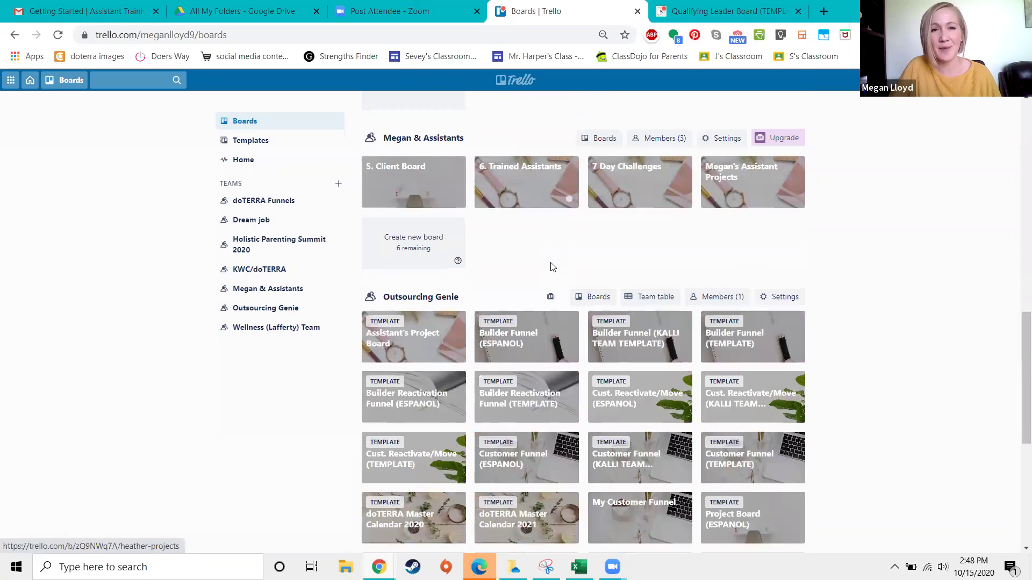
scroll(551, 266, "down", 3)
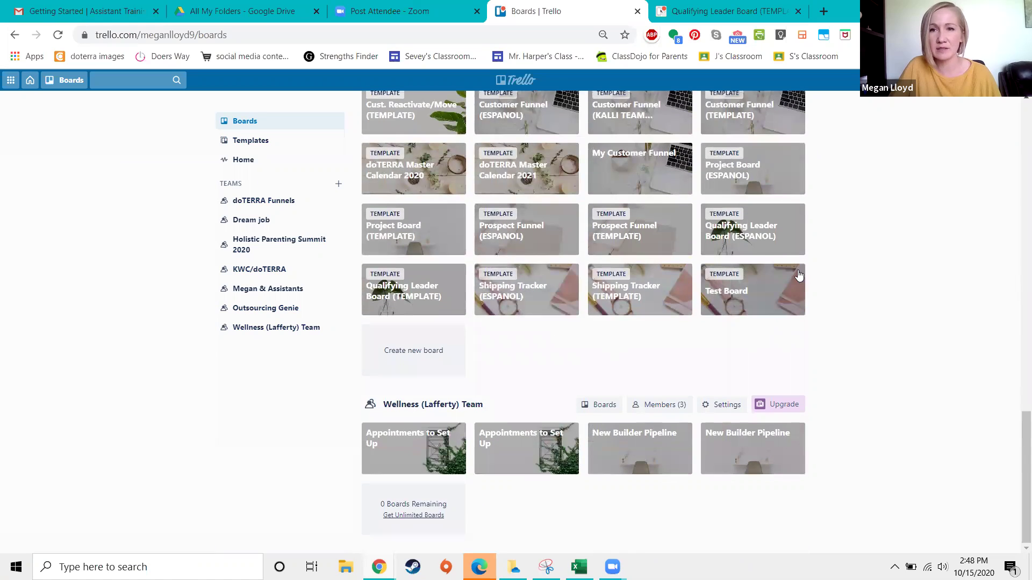
left_click(425, 244)
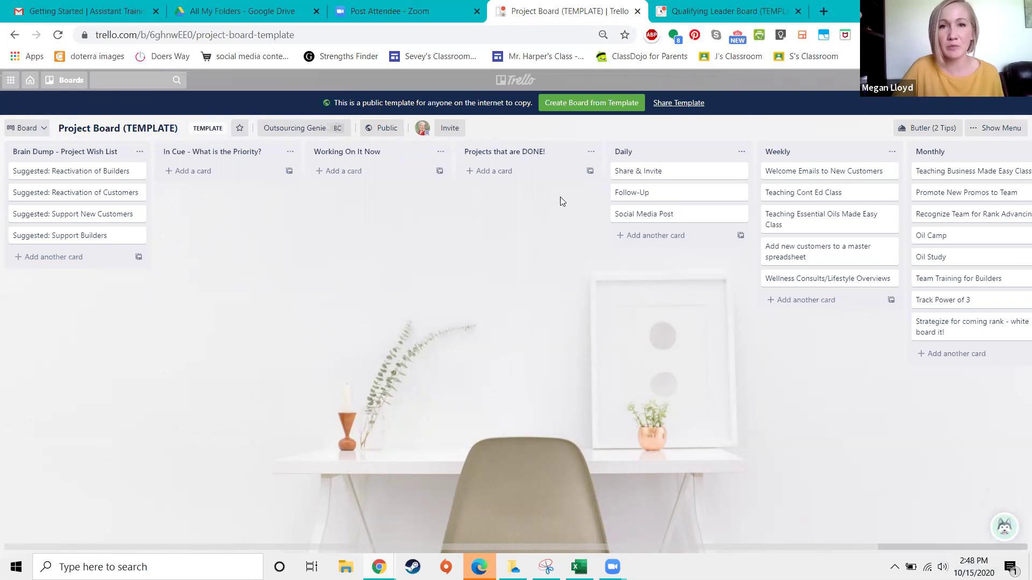
Show the list actions for Projects that are DONE! and the quick-edit options of the Share & Invite card, closing both without changes
left_click(591, 153)
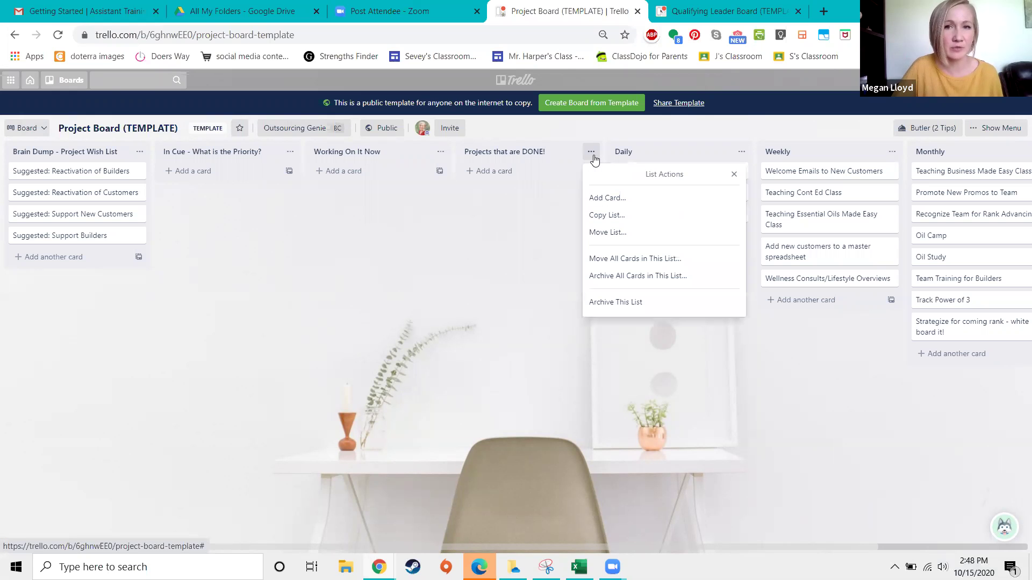
left_click(516, 223)
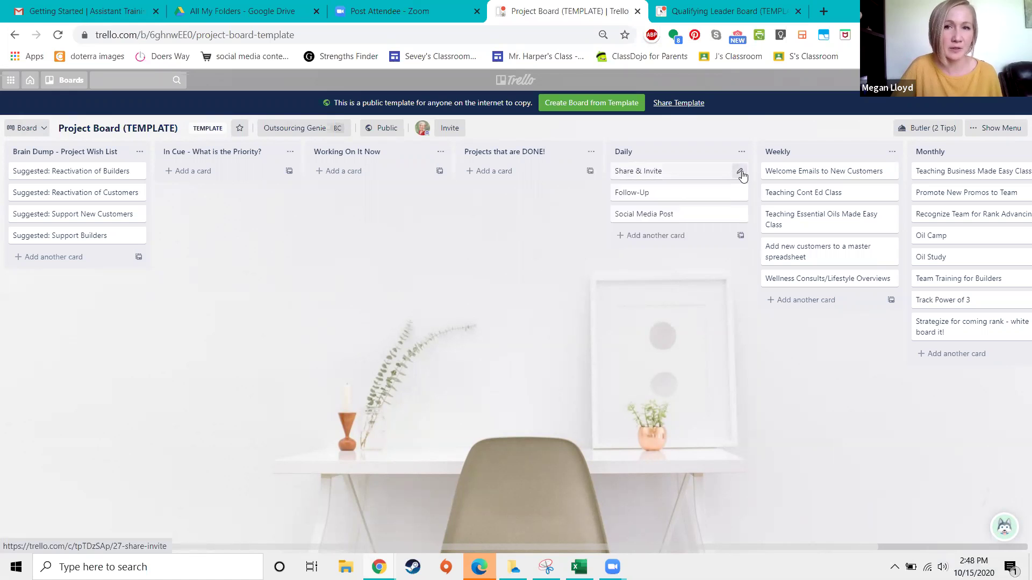
left_click(741, 173)
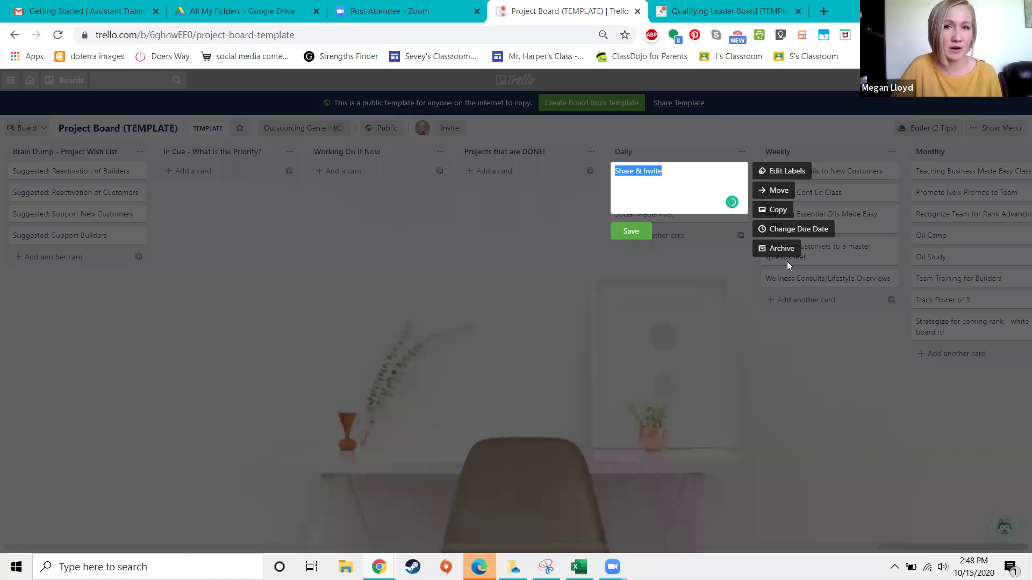
left_click(707, 341)
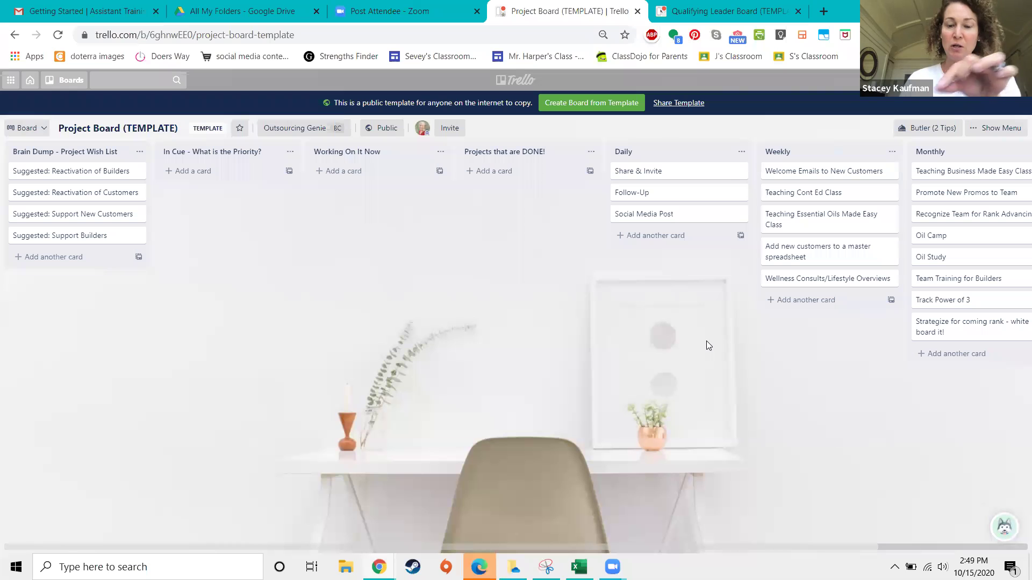
Switch to the browser tab holding the Qualifying Leader Board and open the Customer Funnel (TEMPLATE) board there from the recently viewed boards
left_click(710, 11)
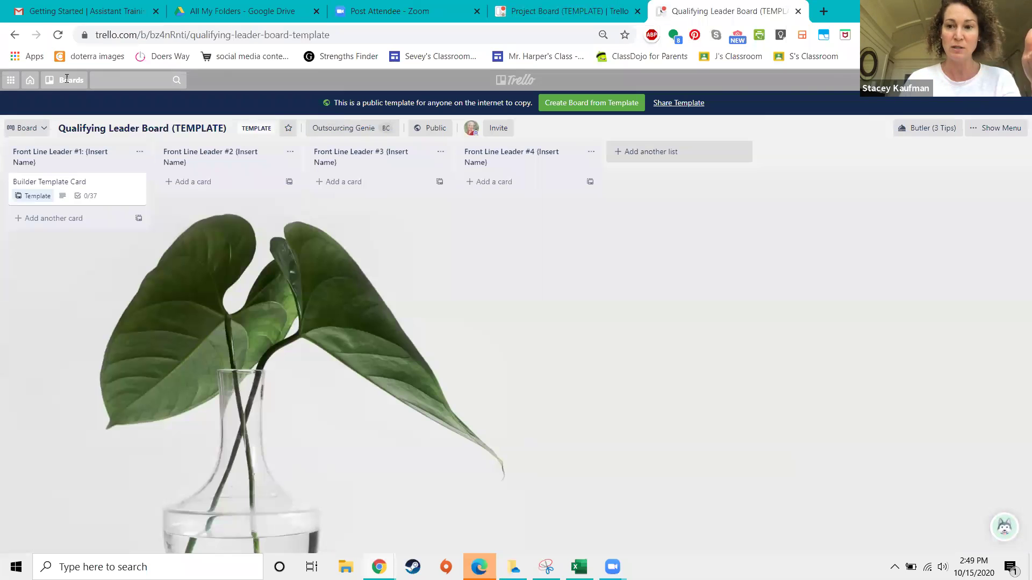
left_click(28, 86)
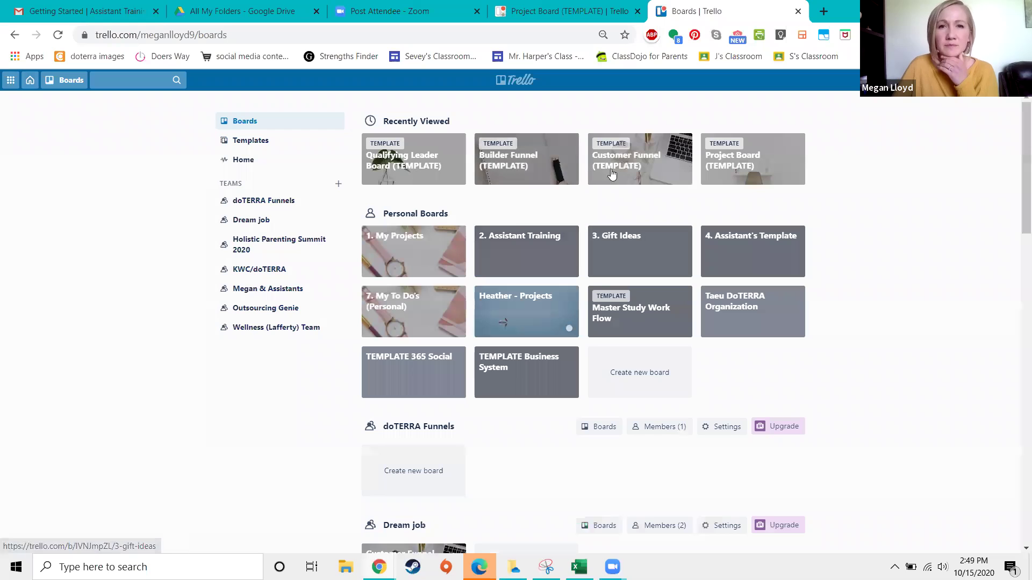
left_click(645, 169)
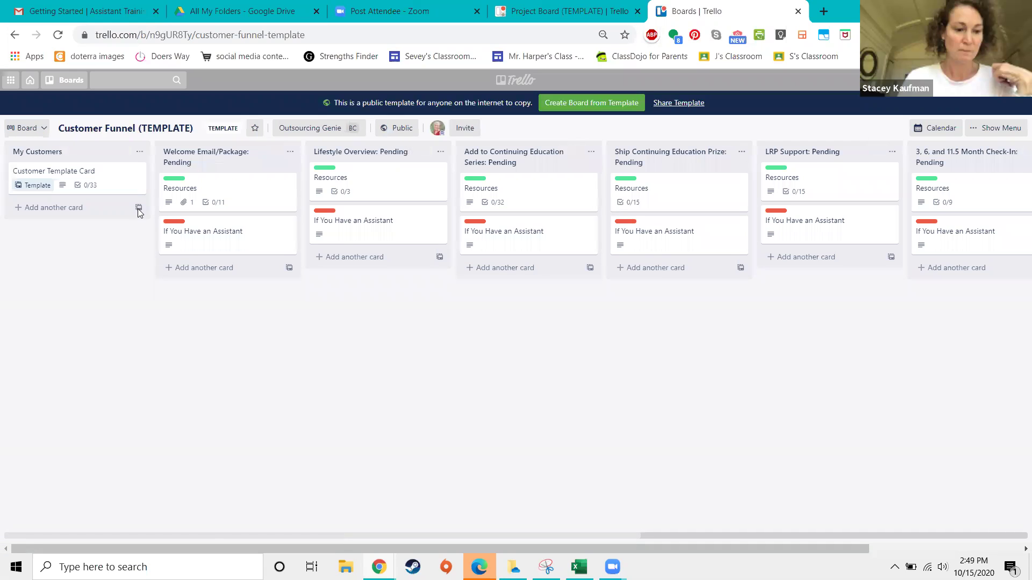
Create a card in My Customers from the Customer Template Card, keeping its checklists and titling it with the customer's first name
left_click(139, 208)
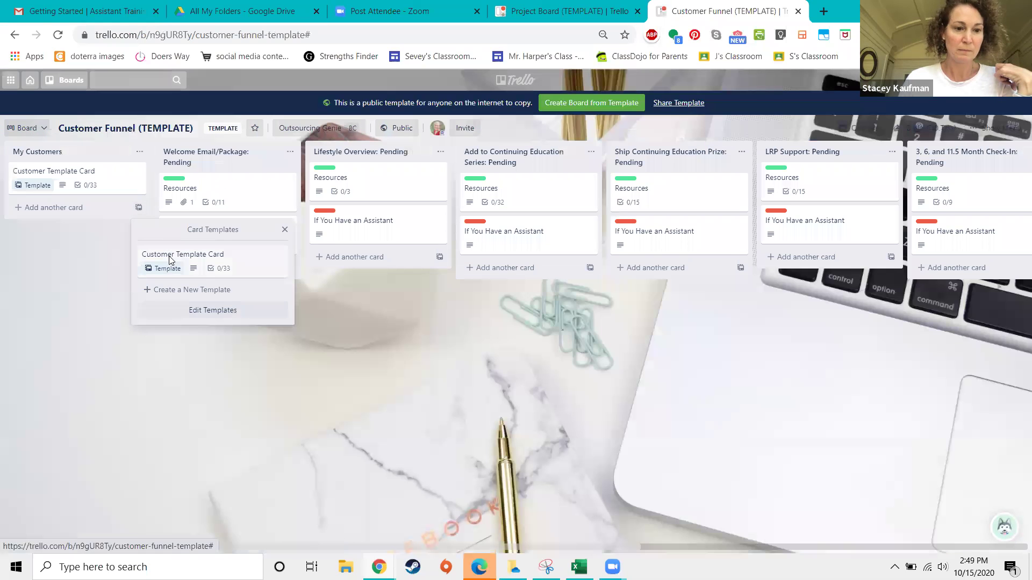
left_click(184, 258)
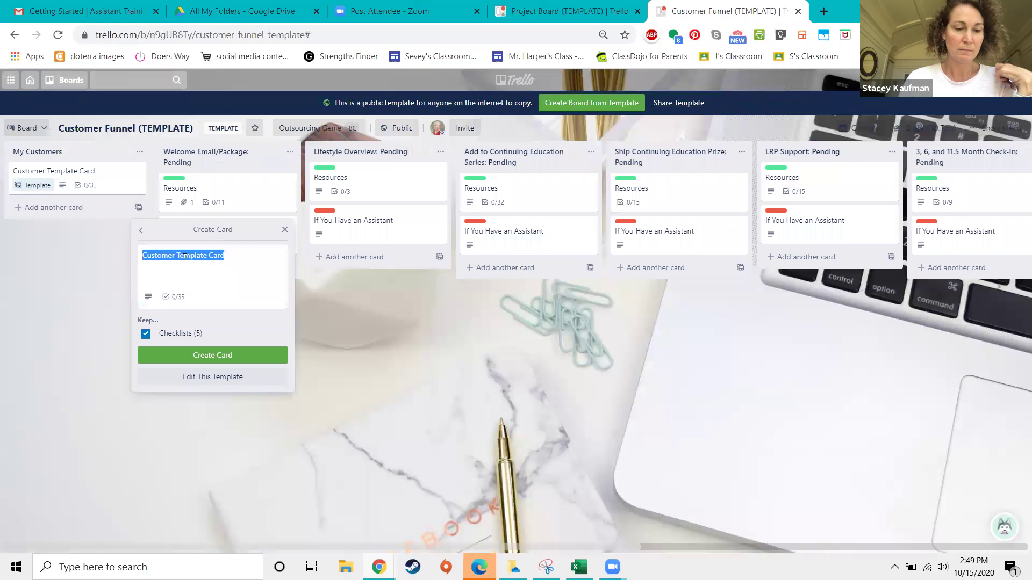
type("Sally")
key("Return")
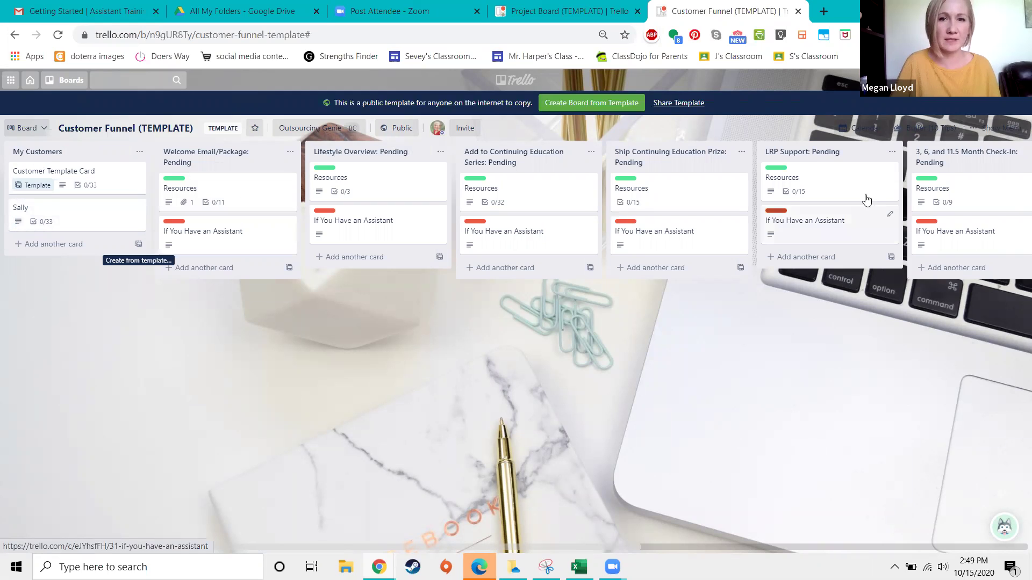
Open the new customer card and mark Welcome Email Sent complete in the Post Enrollment: First Steps checklist
left_click(77, 214)
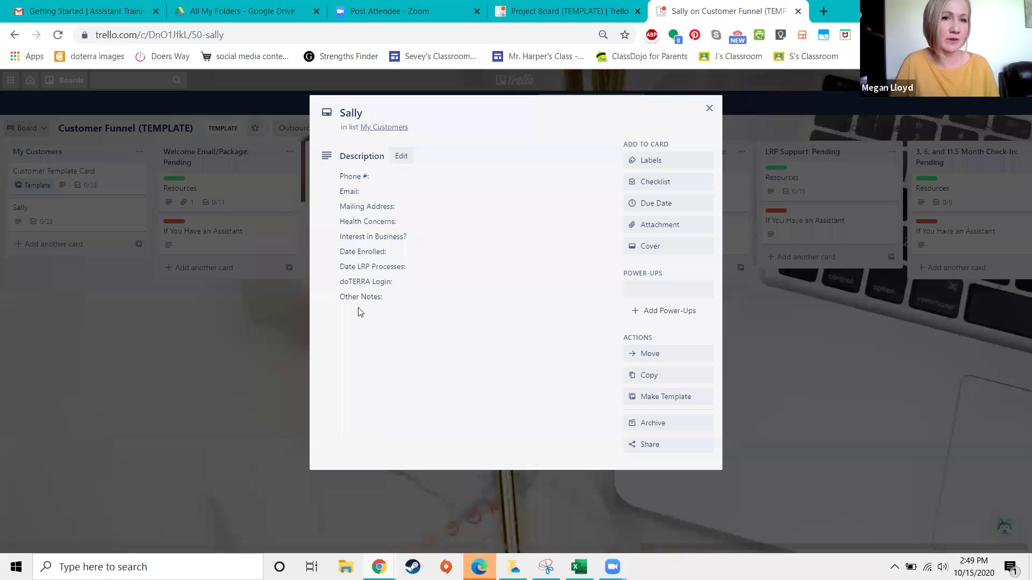
scroll(422, 243, "down", 3)
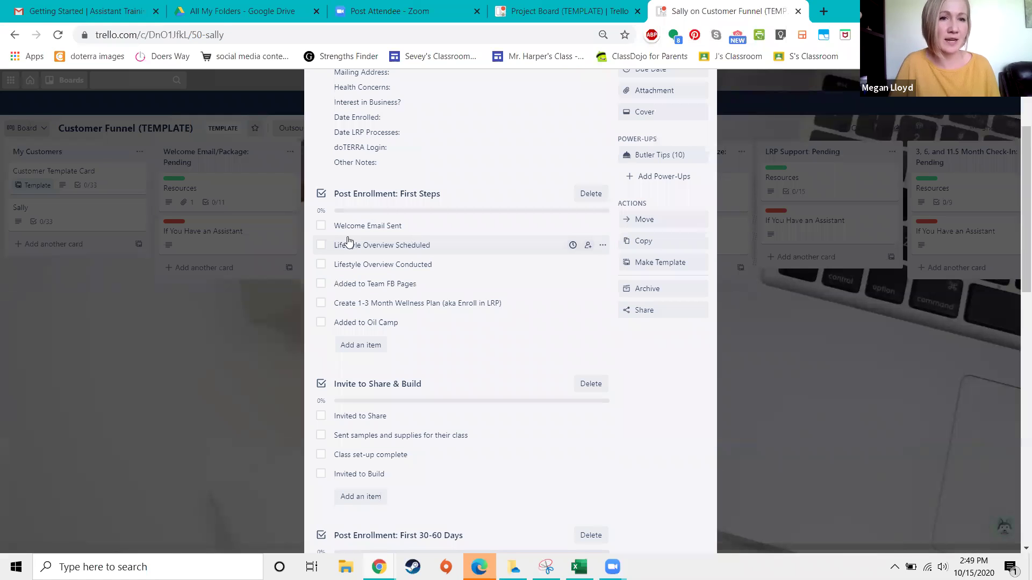
left_click(321, 230)
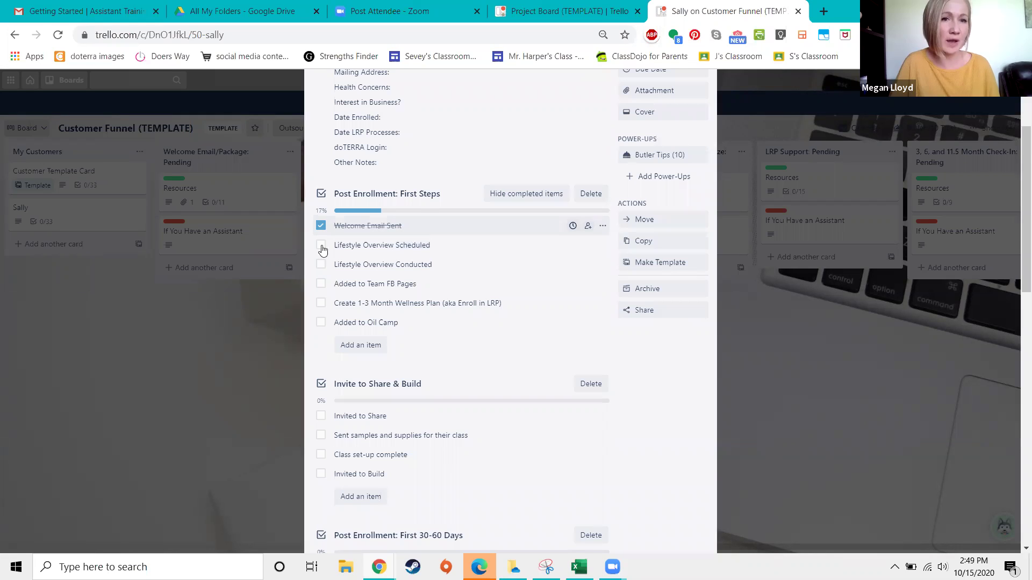
left_click(322, 251)
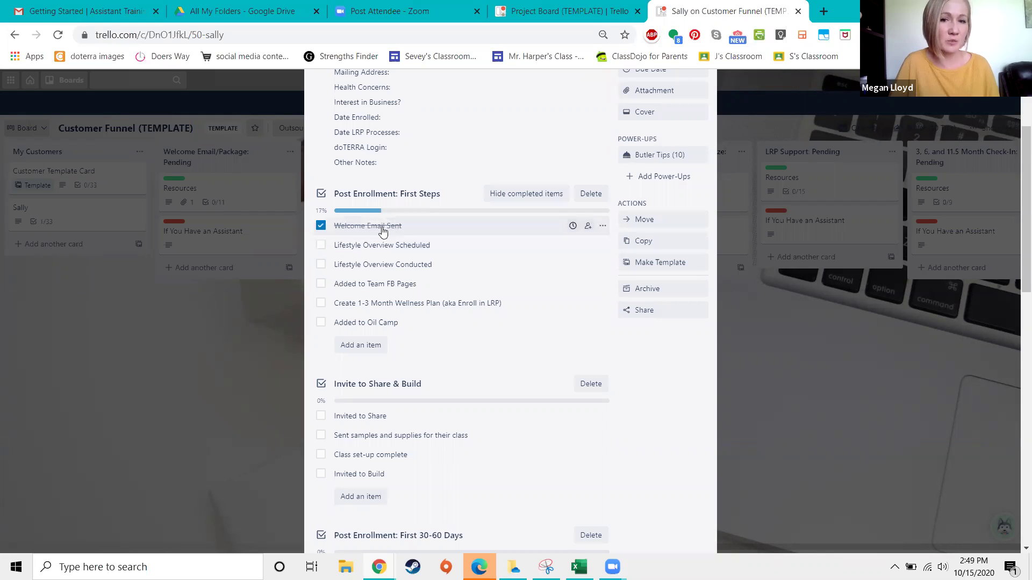
Toggle Welcome Email Sent off and on again, and mark Lifestyle Overview Scheduled and Lifestyle Overview Conducted complete on the customer card
left_click(321, 226)
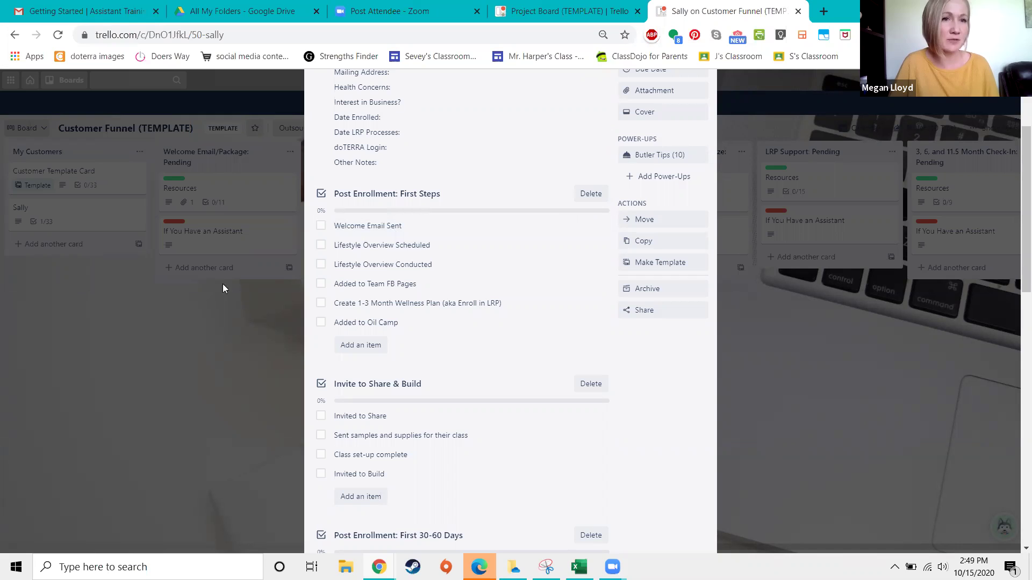
left_click(321, 226)
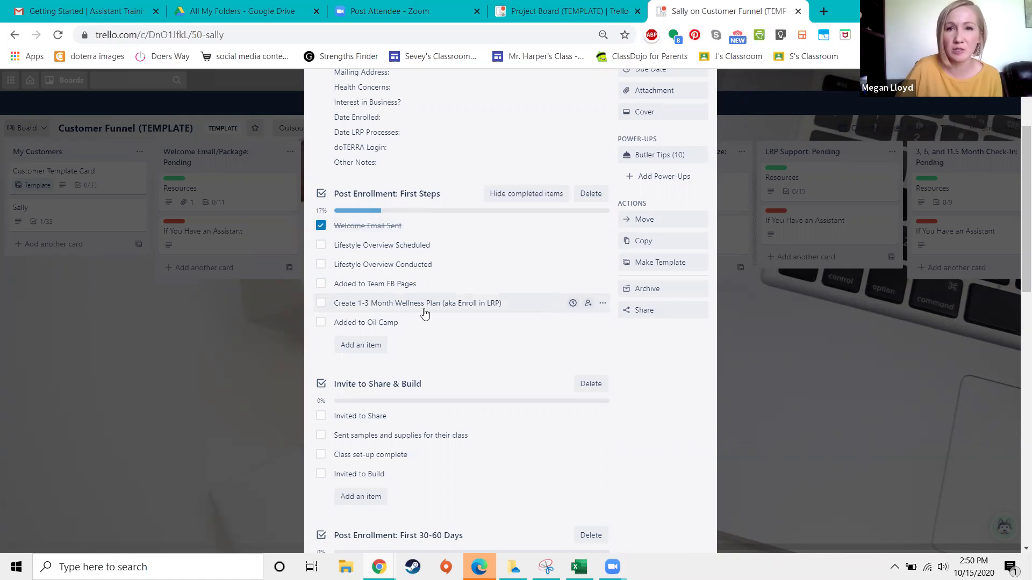
scroll(425, 313, "down", 3)
left_click(321, 111)
left_click(321, 130)
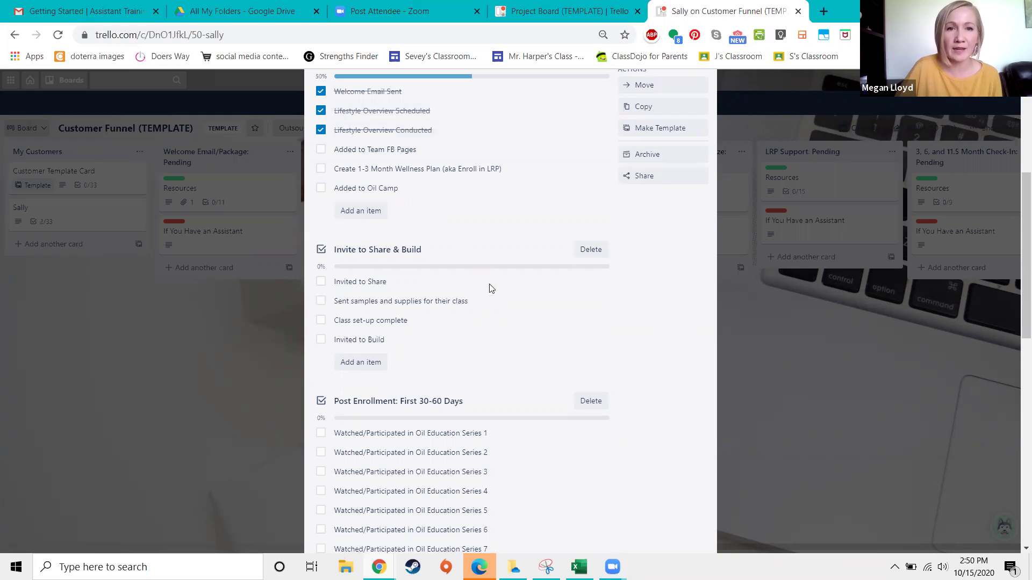
scroll(498, 284, "up", 5)
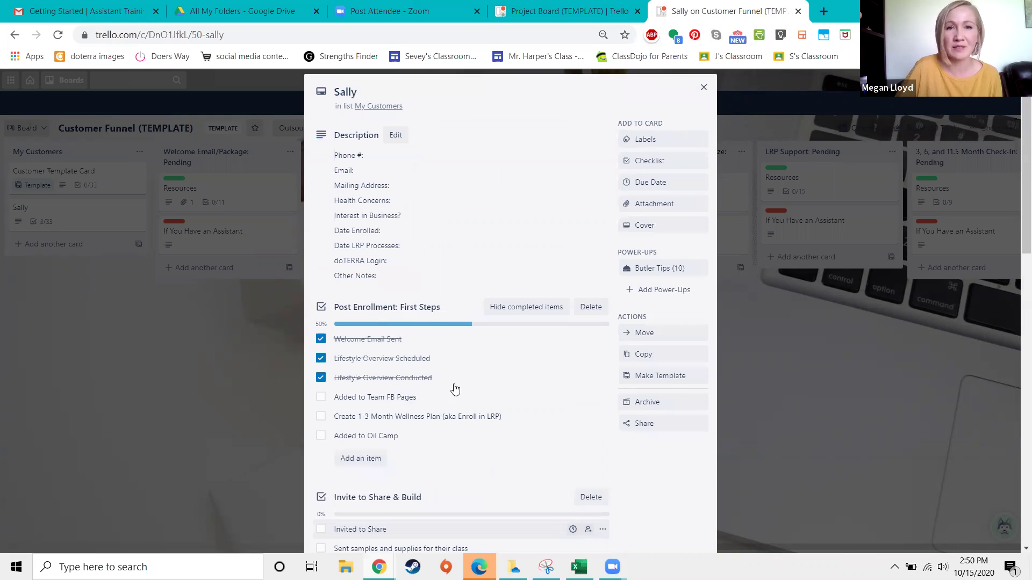
Move the customer card to Welcome Email/Package: Pending, view its details there, and move it on to Add to Continuing Education Series: Pending
left_click(203, 372)
left_click_drag(92, 218, 246, 279)
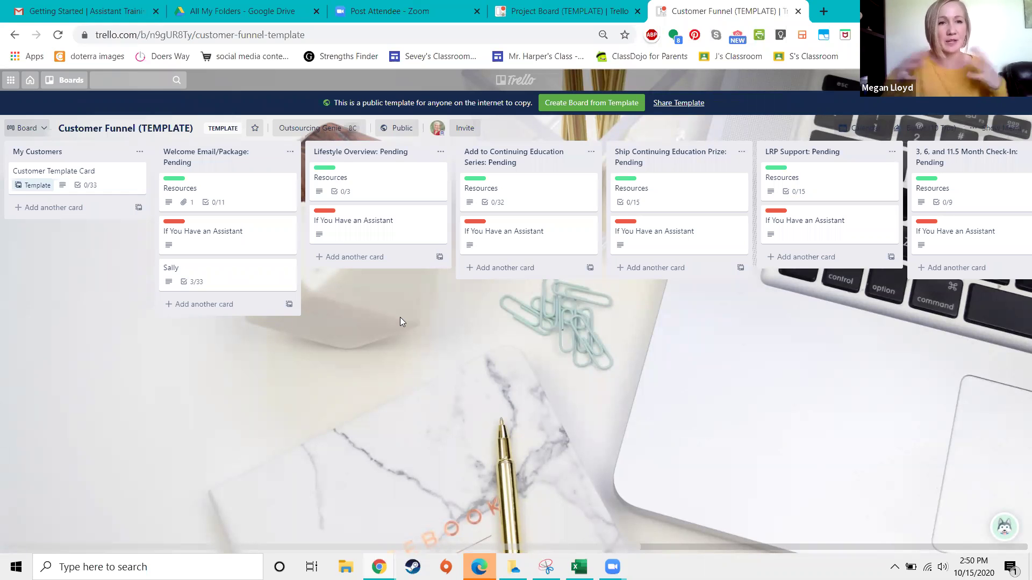
left_click(264, 282)
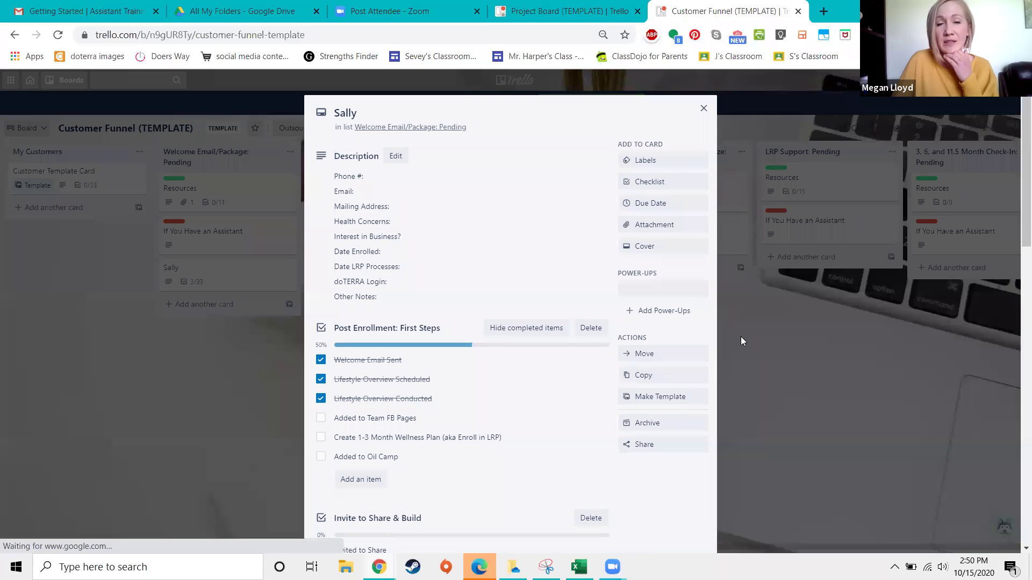
left_click(742, 342)
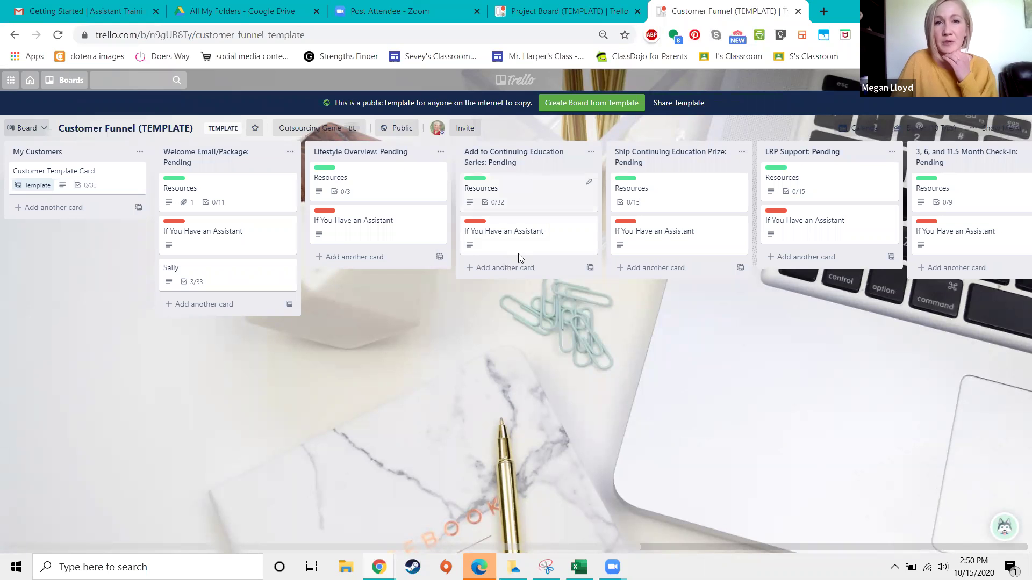
left_click_drag(196, 281, 457, 255)
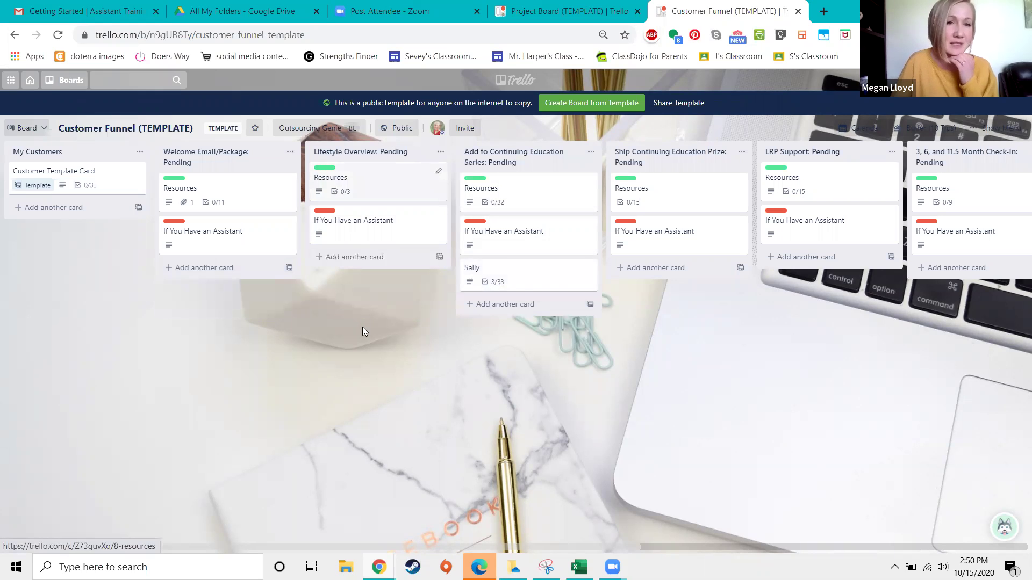
Reopen the customer card, clear Lifestyle Overview Scheduled in the Post Enrollment: First Steps checklist, and close the card
left_click(511, 280)
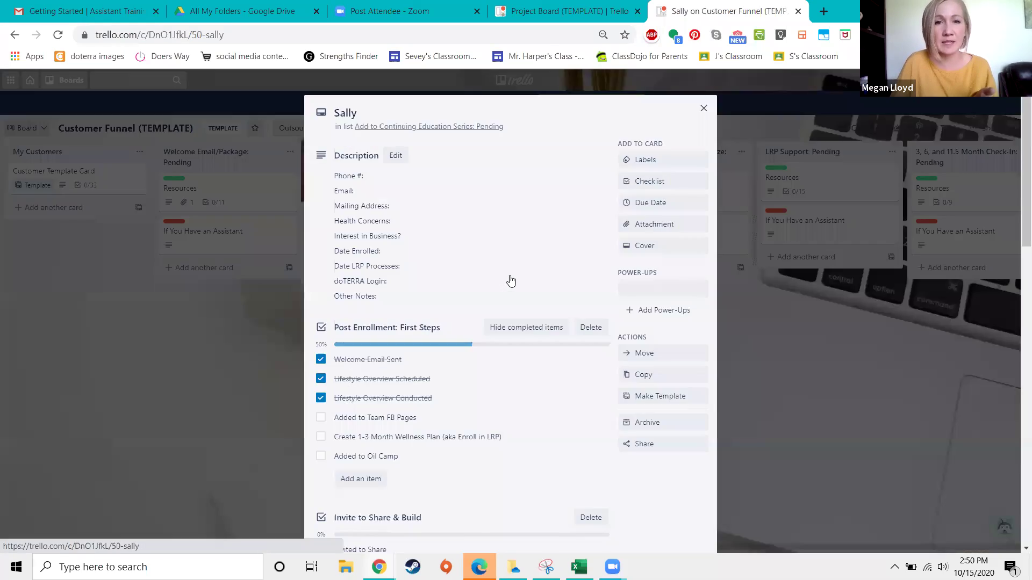
left_click(321, 380)
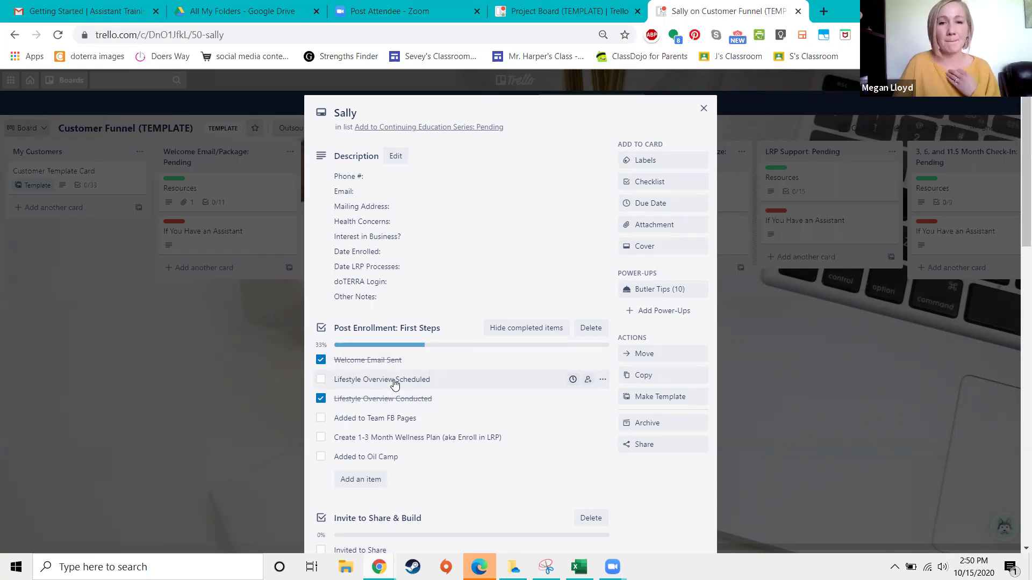
left_click(761, 374)
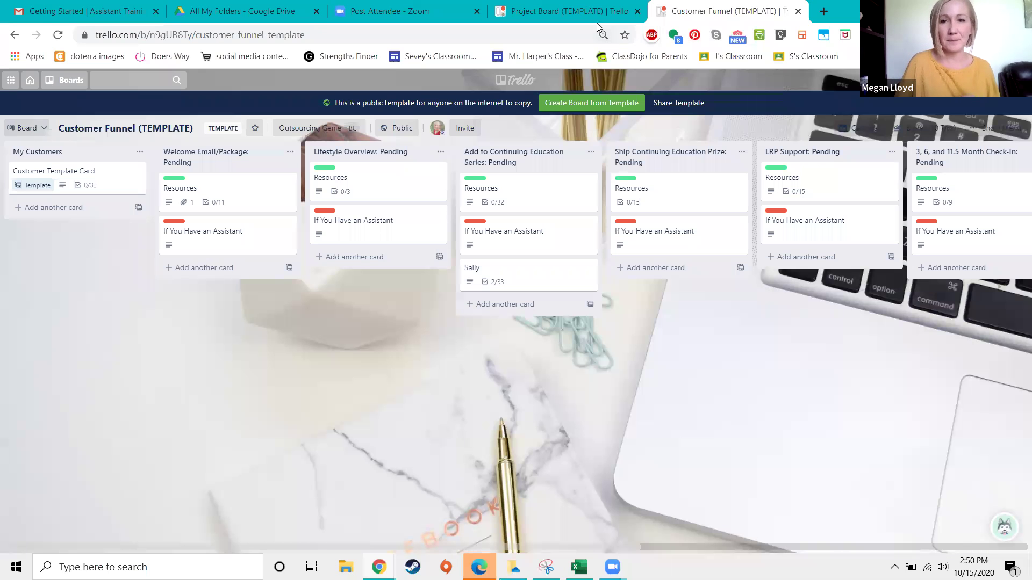
Switch to the browser tab with the Project Board (TEMPLATE) and add a card titled gksdfgskdjf to Brain Dump - Project Wish List
left_click(558, 10)
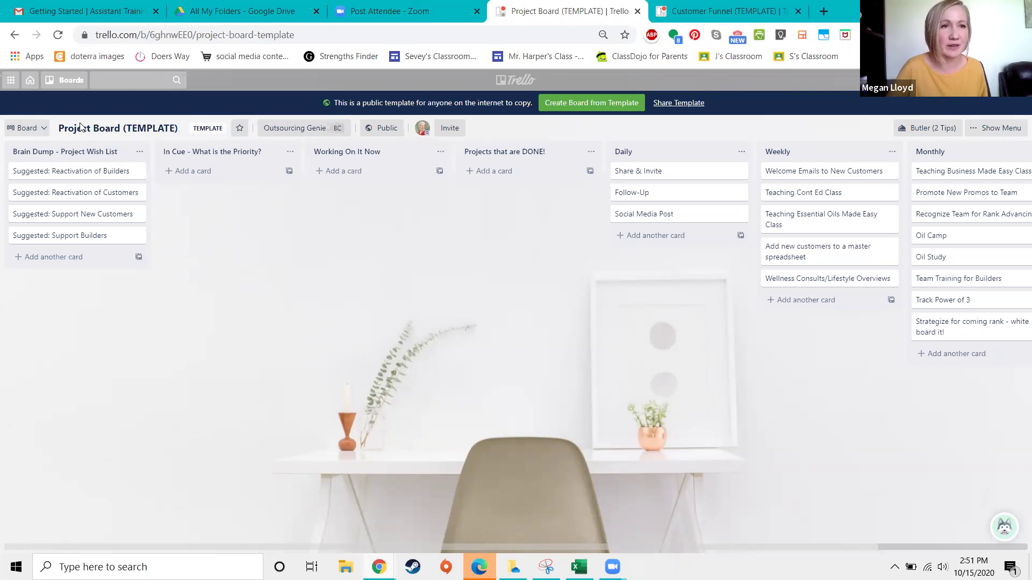
left_click(65, 263)
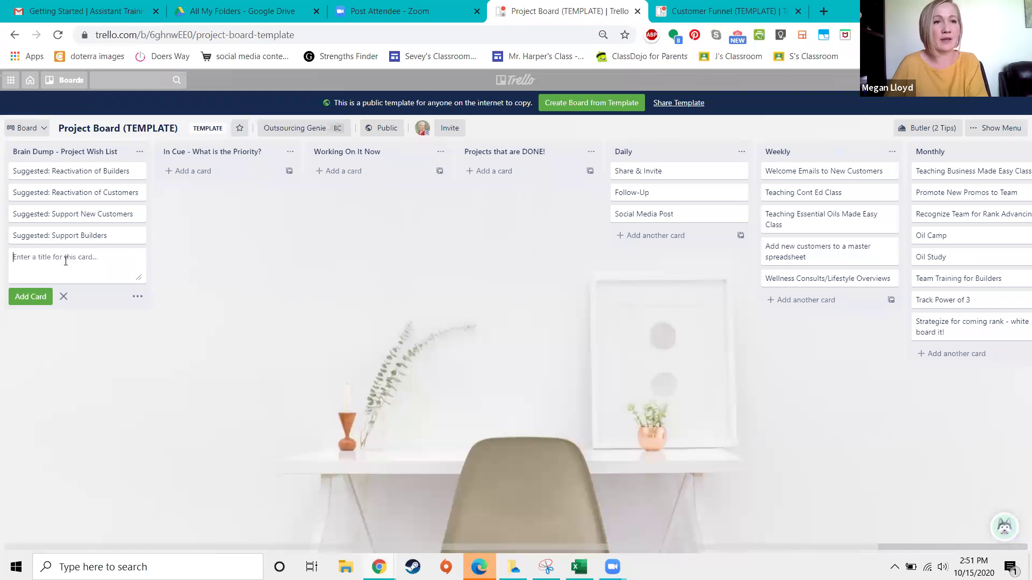
type("gksdfgskdjf")
key("Return")
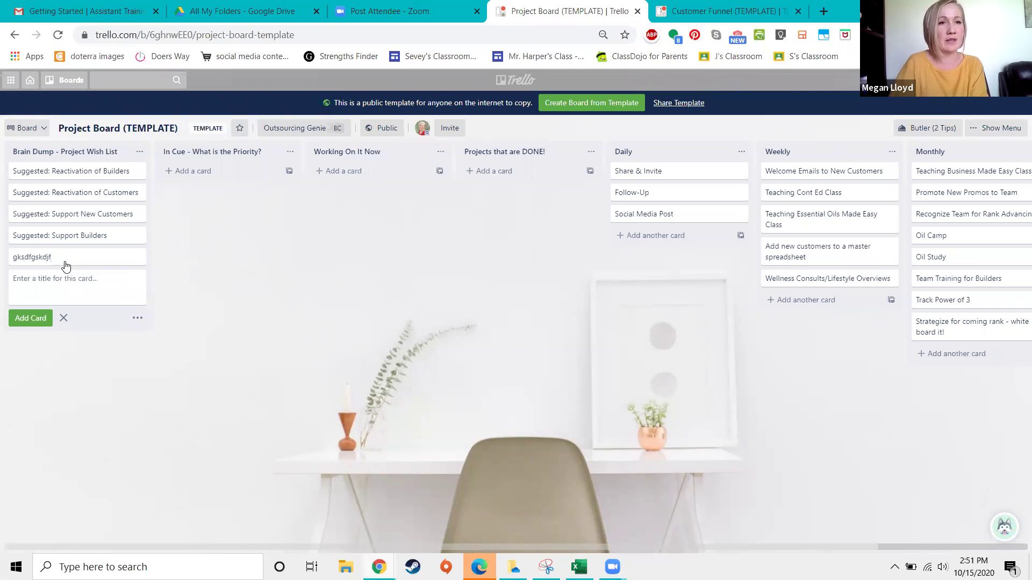
Give the gksdfgskdjf card a three-line description reading djfhgfng, dfjgbkdfhg and nbjkvbd, save it, and close the card
left_click(67, 261)
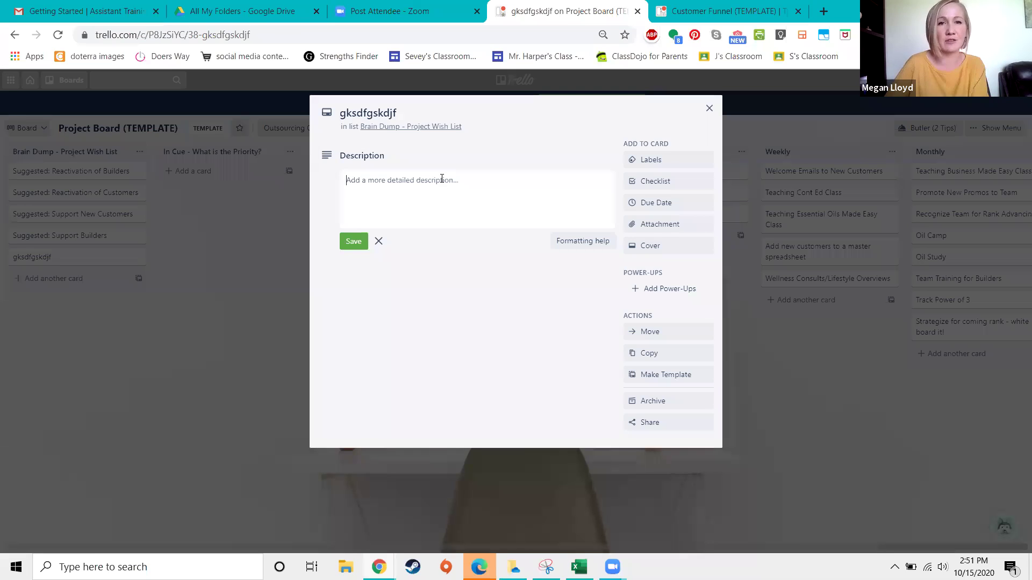
type("djfhgfng")
key("Return")
type("dfjgbkdfhg")
key("Return")
type("nbjkvbd")
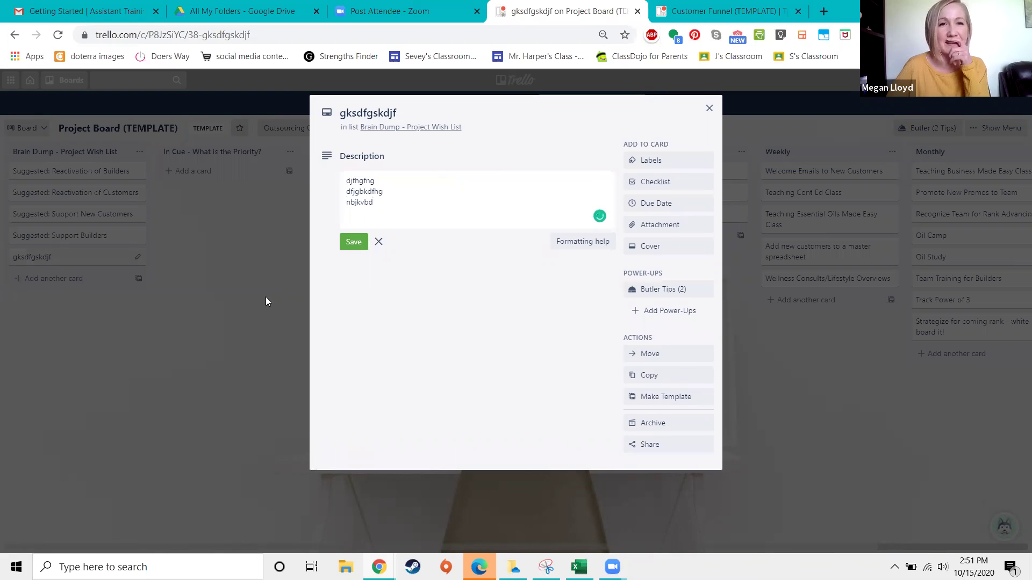
key("ctrl+Return")
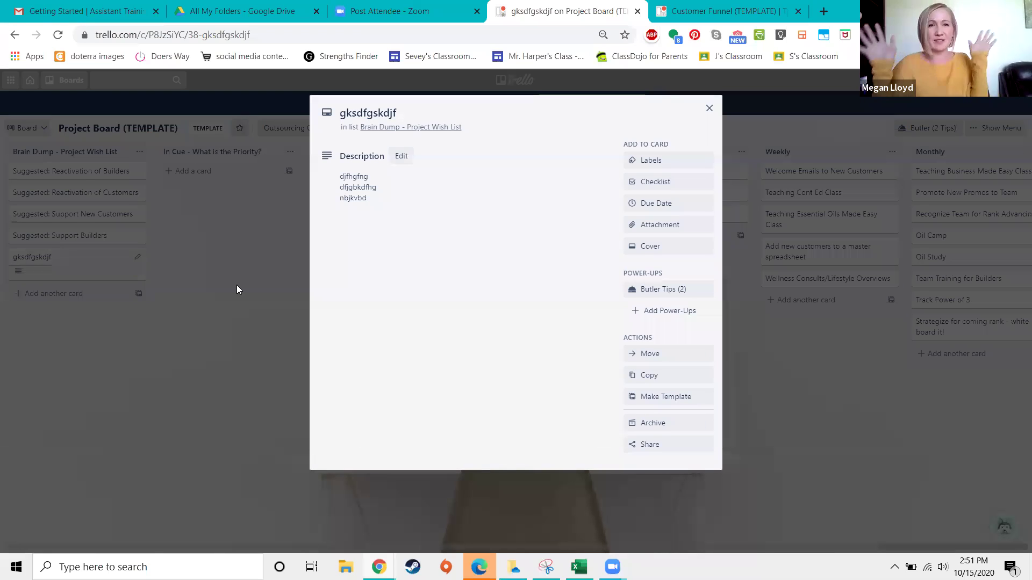
left_click(220, 326)
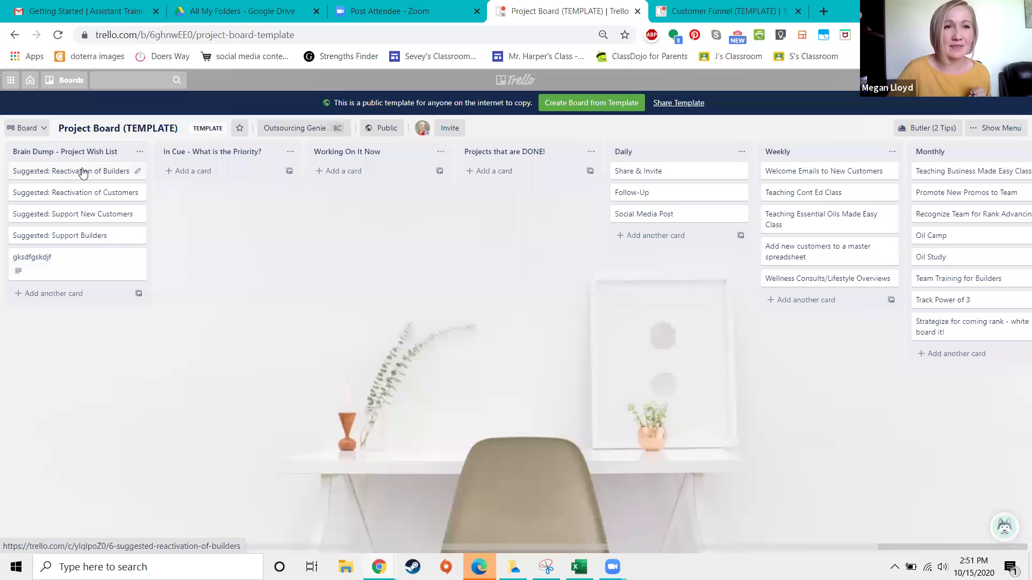
Move the Suggested: Reactivation of Builders card to In Cue - What is the Priority? and look over the Daily, Weekly and Monthly lists
left_click_drag(83, 172, 216, 175)
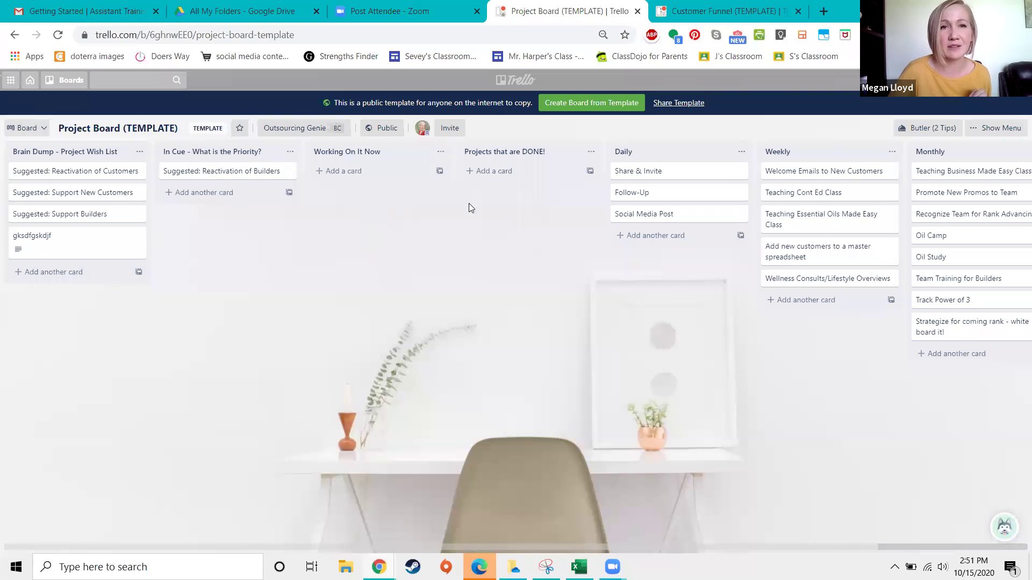
left_click_drag(806, 346, 595, 338)
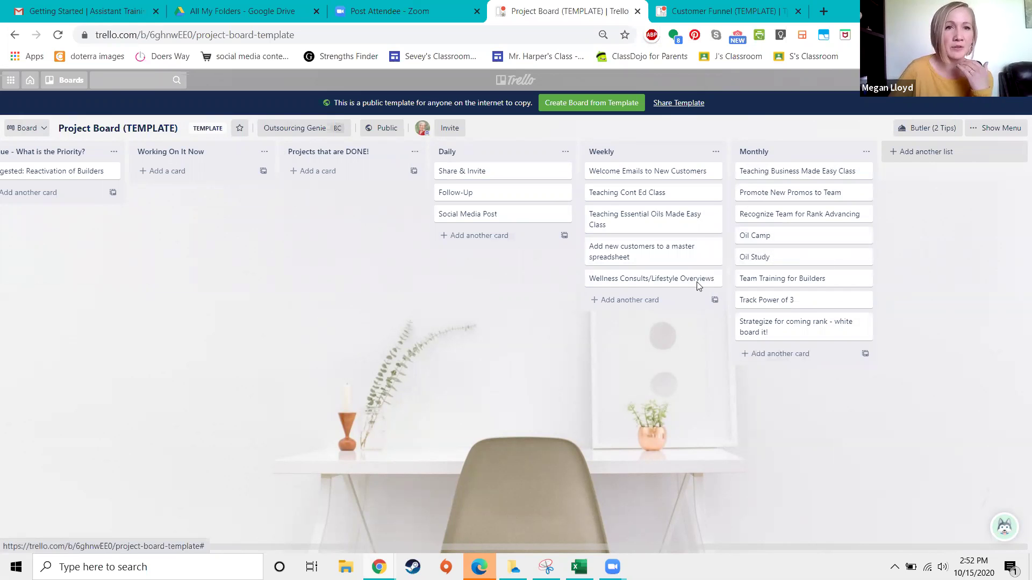
scroll(698, 285, "left", 3)
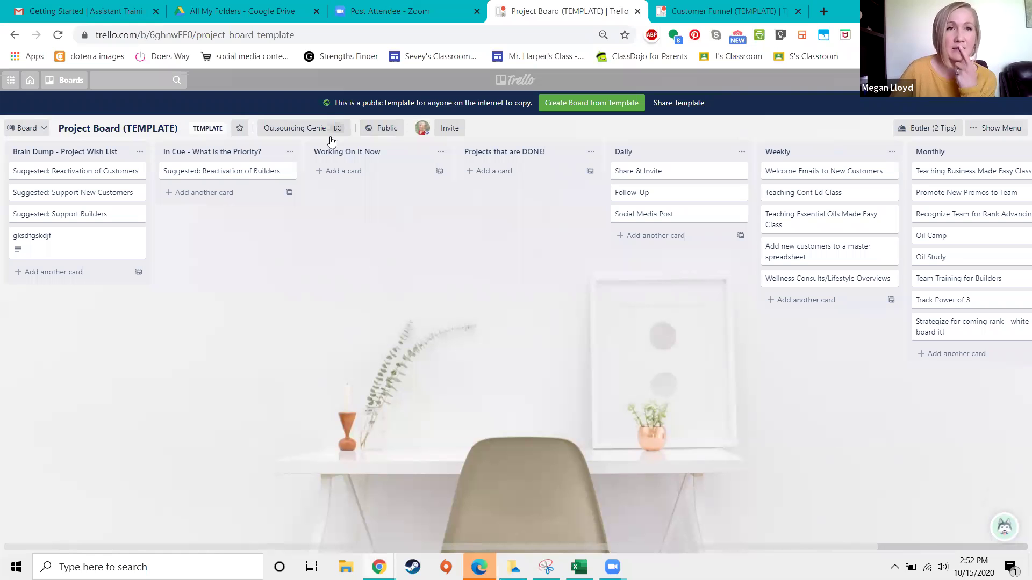
Go to the overview of all boards and open the Assistant Projects board belonging to the assistants' team
left_click(25, 86)
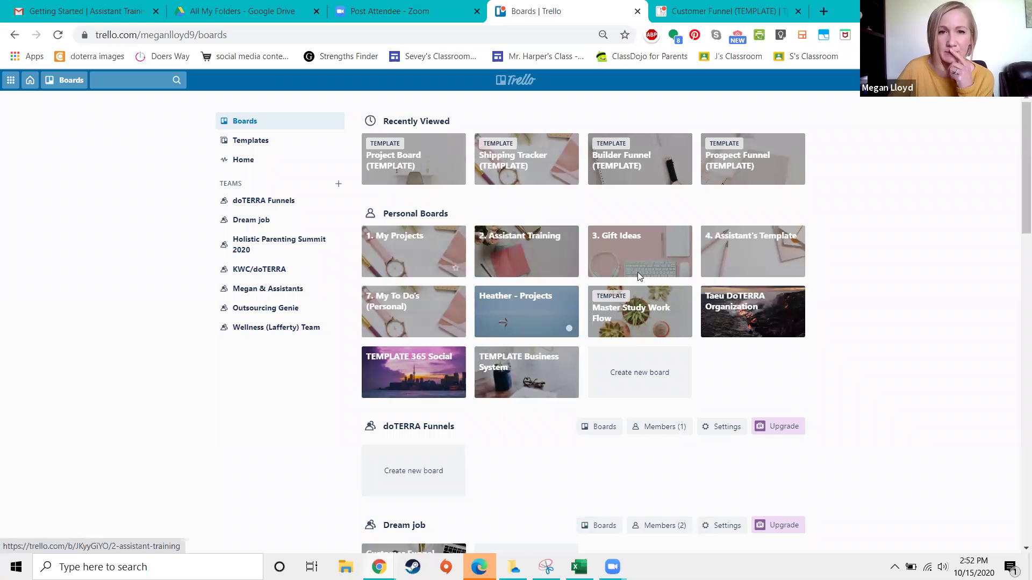
scroll(623, 271, "down", 5)
scroll(617, 274, "down", 3)
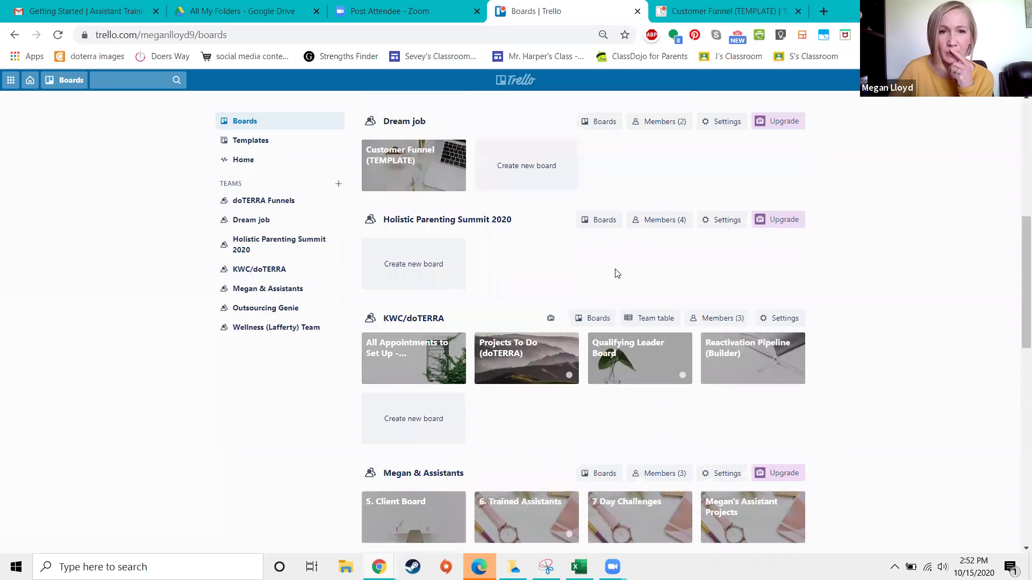
scroll(617, 274, "down", 4)
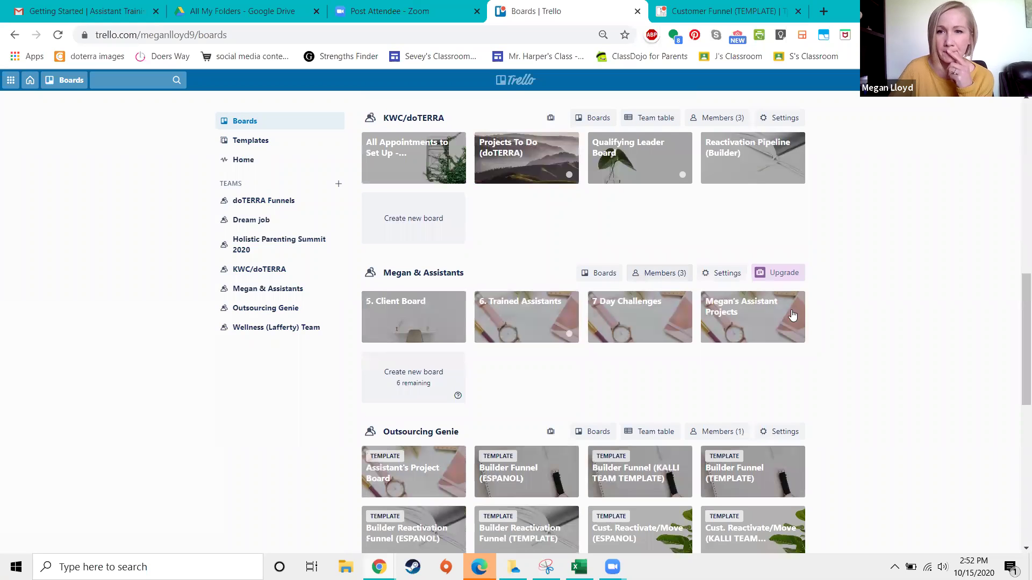
left_click(757, 320)
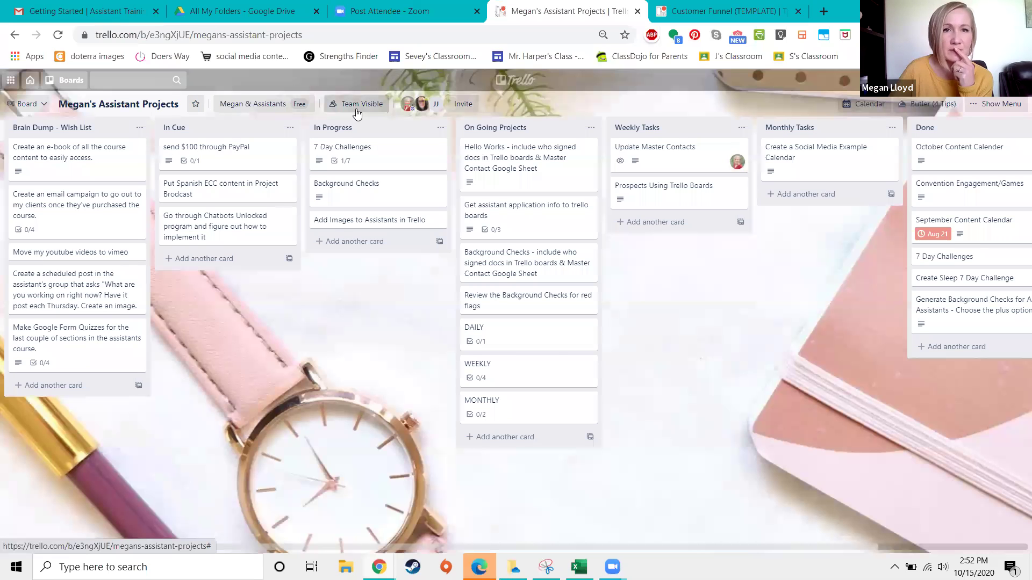
Show the board's visibility options and one board member's permission options, closing both without changes
left_click(356, 107)
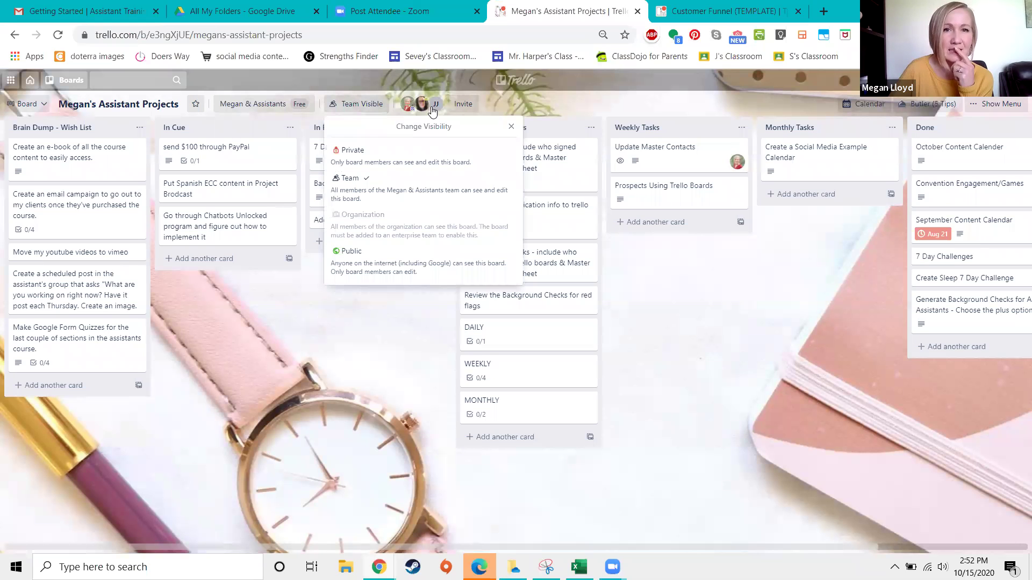
left_click(435, 106)
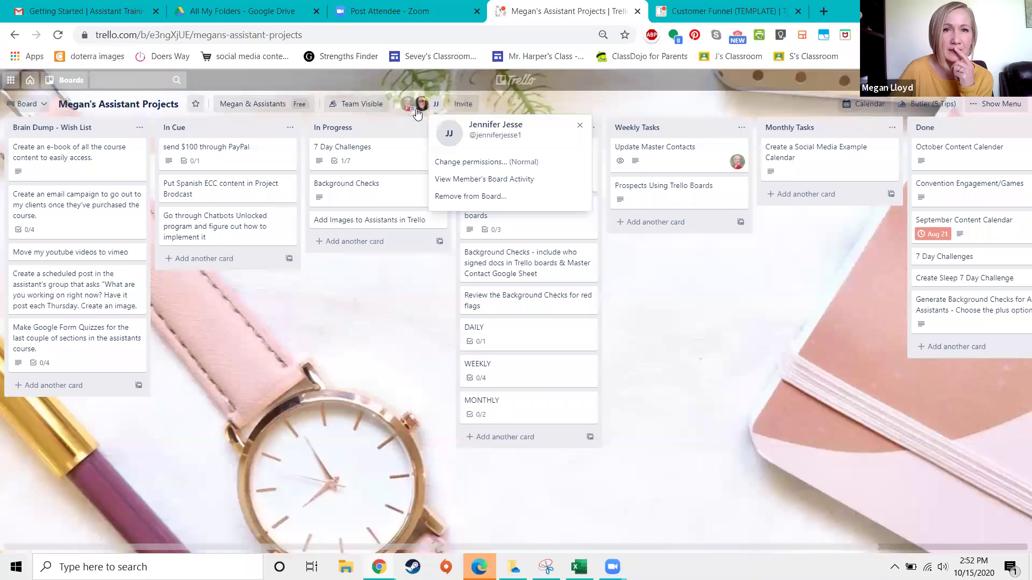
left_click(168, 308)
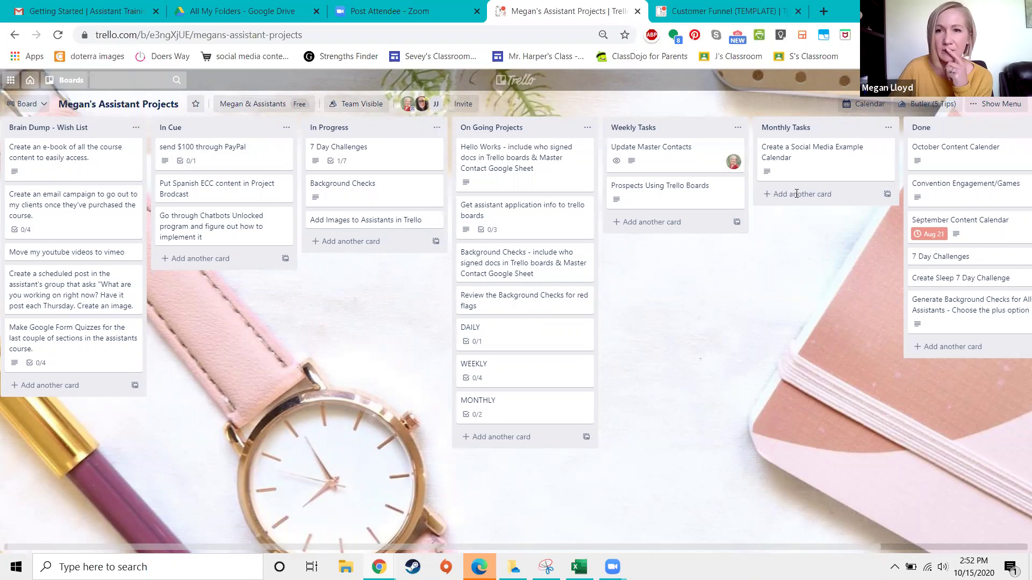
Add a card titled yry' to the Monthly Tasks list
left_click(796, 194)
type("yry'")
key("Return")
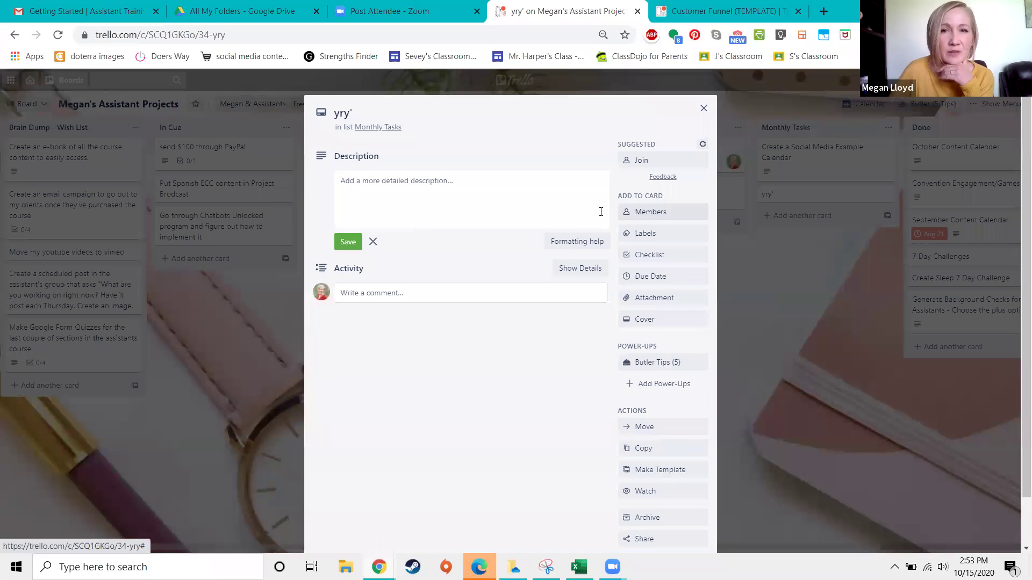
Show which members can be assigned to the open yry' card without adding anyone, and close the card and the board's browser tab
left_click(651, 214)
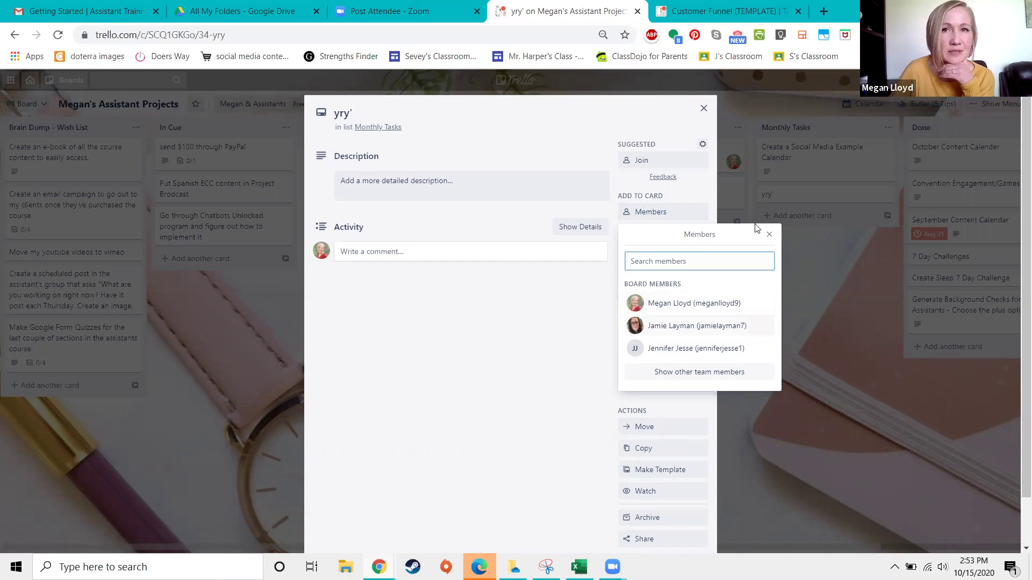
left_click(769, 235)
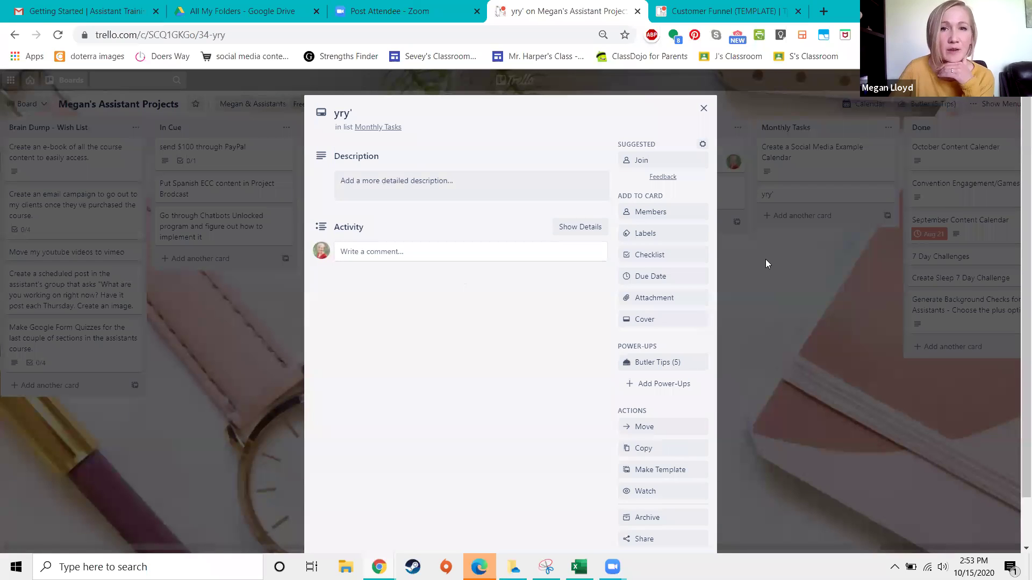
key("Escape")
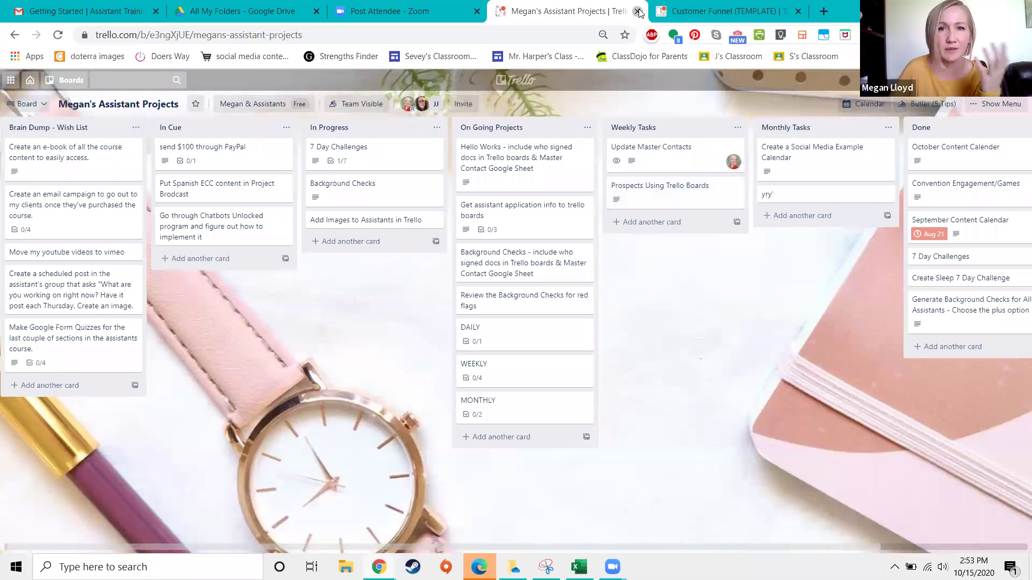
key("ctrl+w")
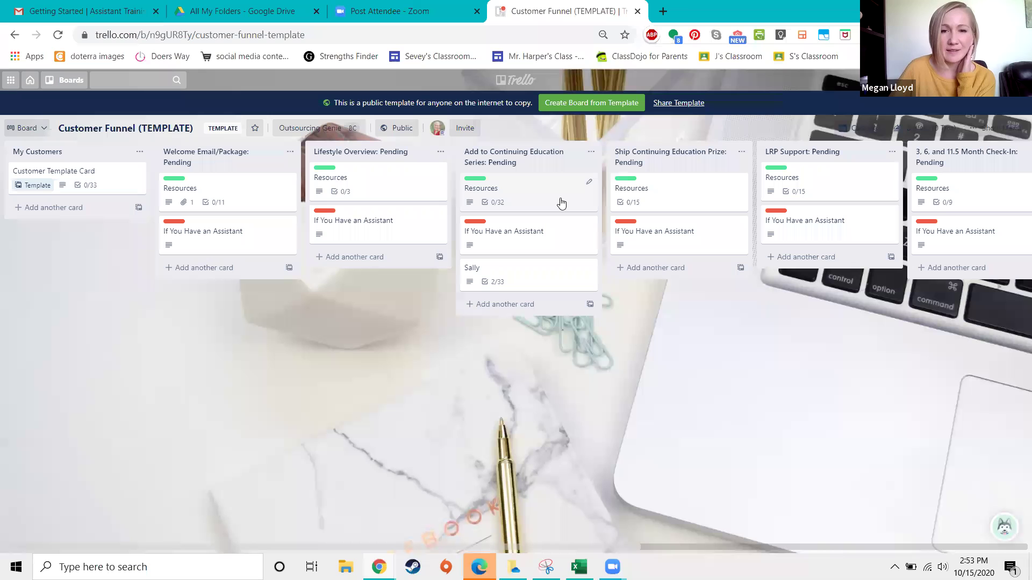